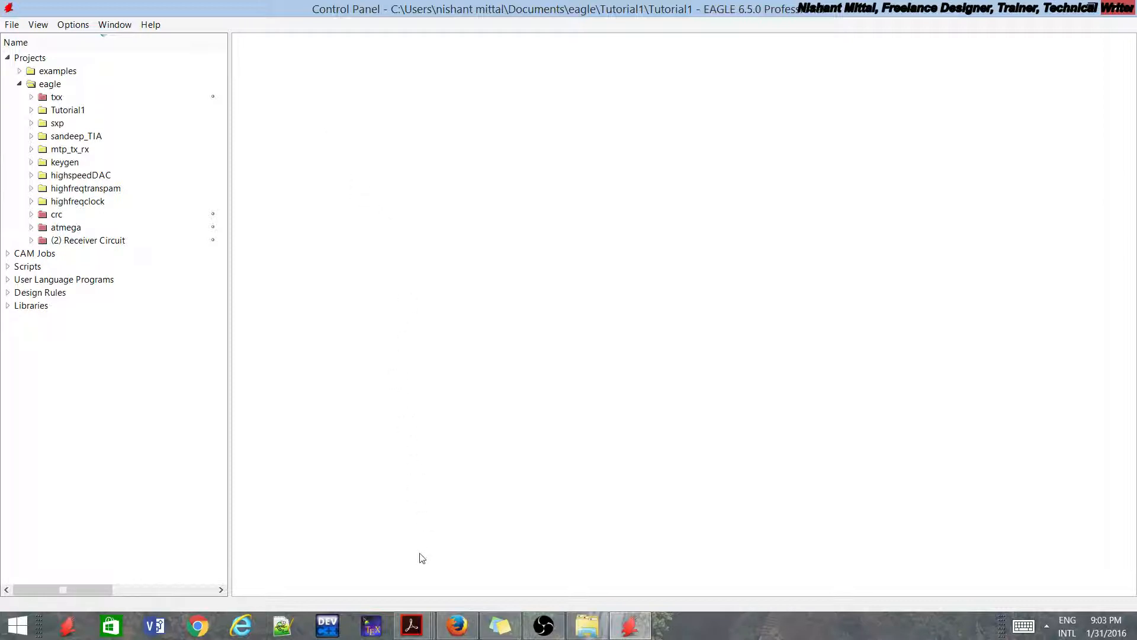
# Examine the HFBR datasheet's PCB layout dimensions and electrical pin functions in Adobe Acrobat Reader.
pyautogui.click(416, 622)
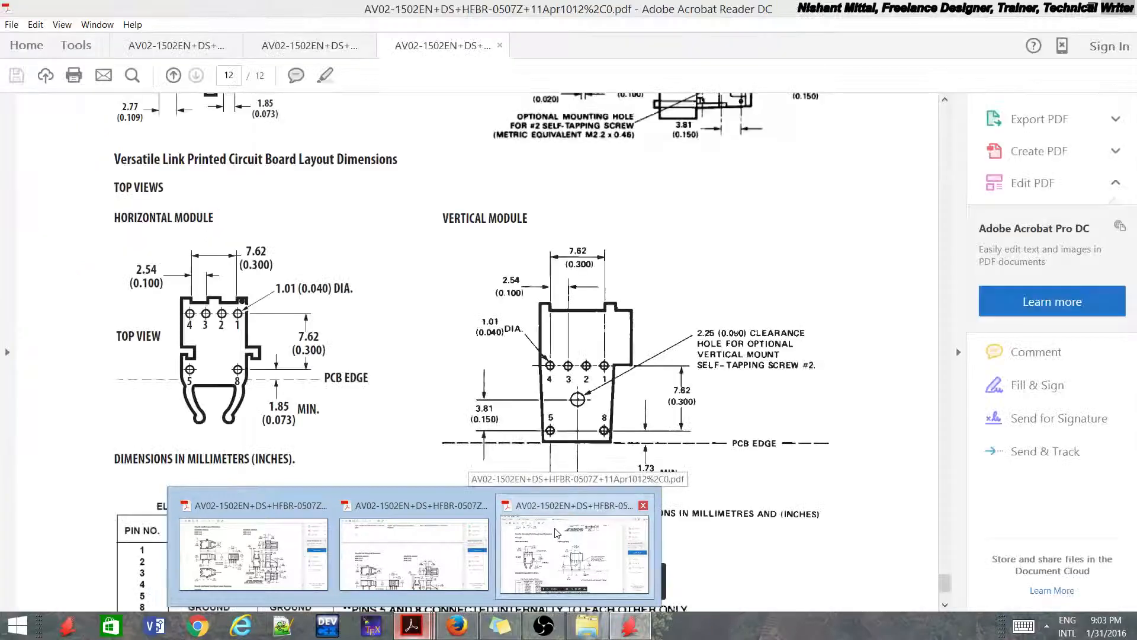
pyautogui.click(557, 533)
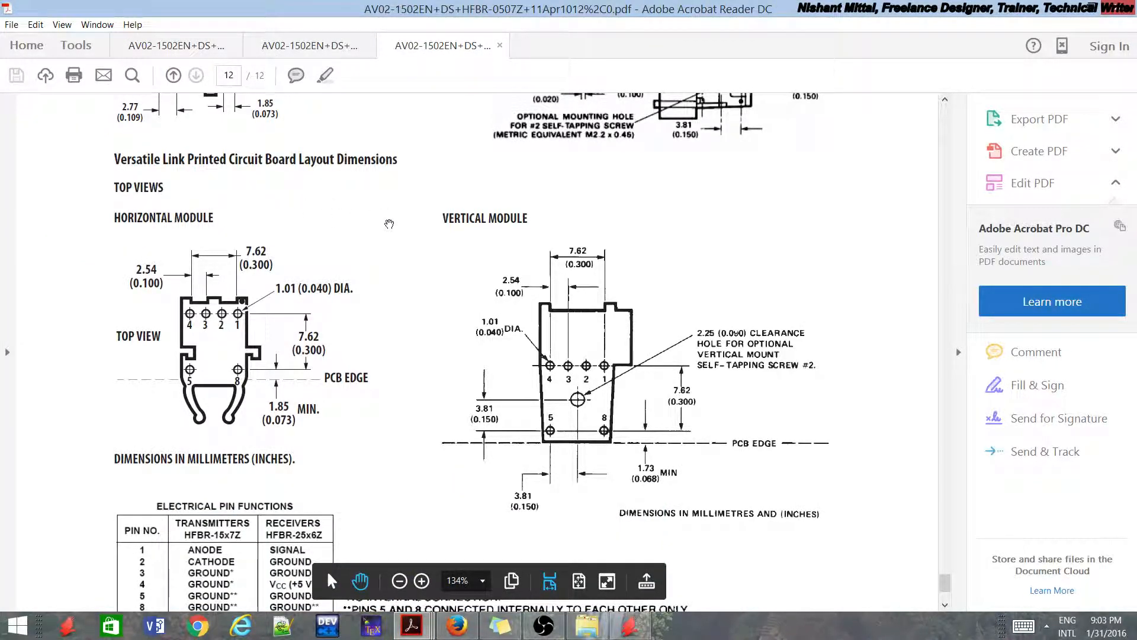
pyautogui.scroll(-3, 385, 223)
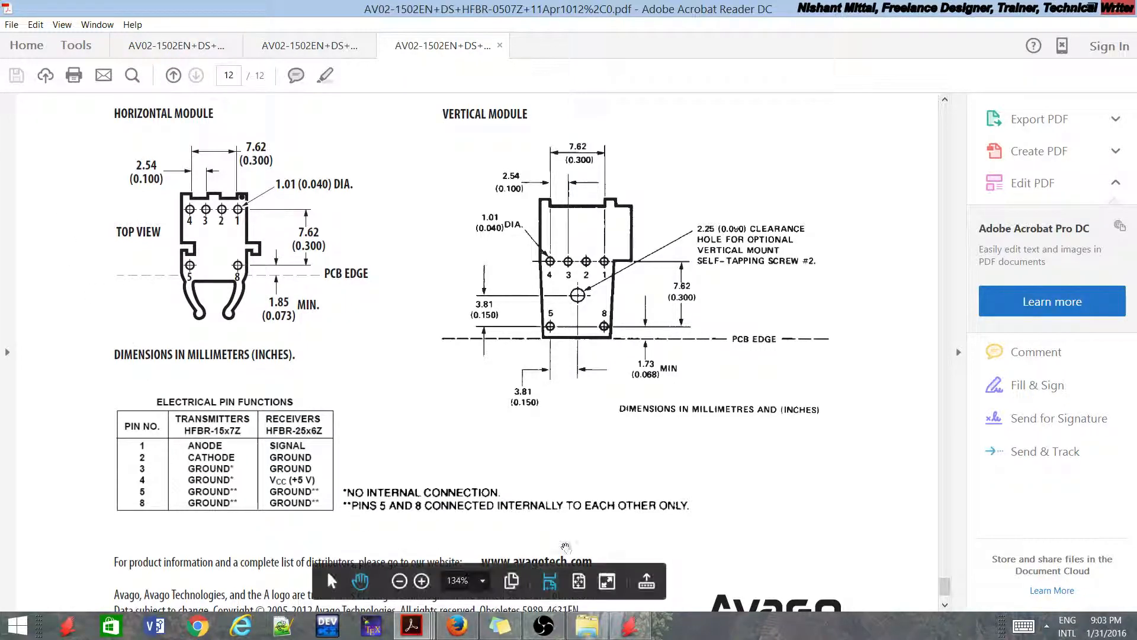
# Switch to EAGLE, collapse the eagle projects folder, and create a new library in a maximized window.
pyautogui.click(626, 633)
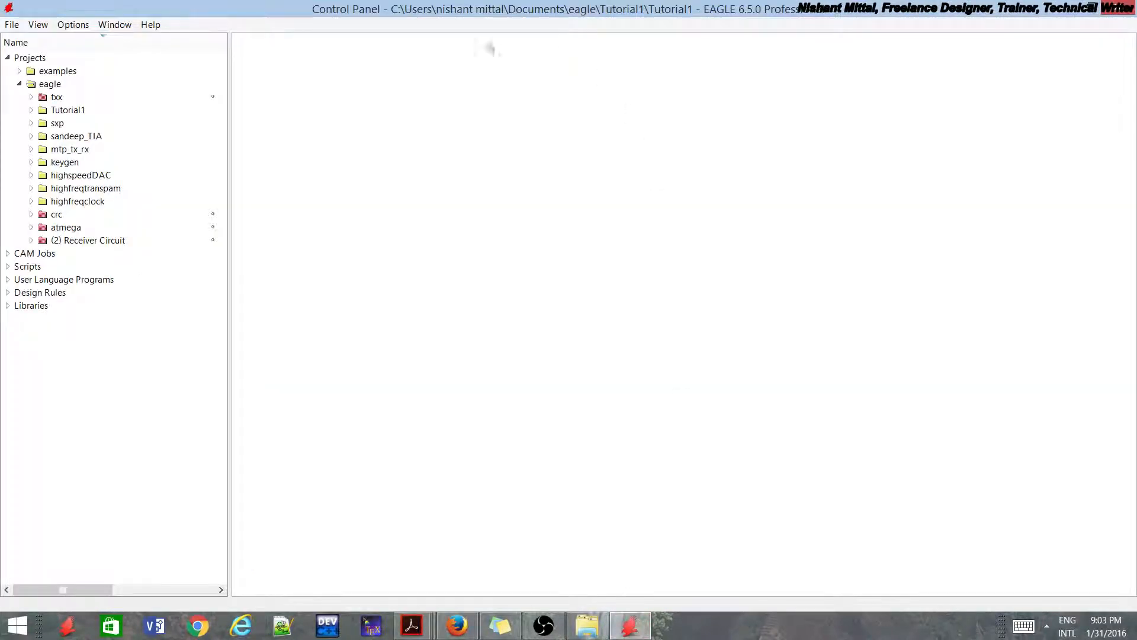
pyautogui.click(27, 87)
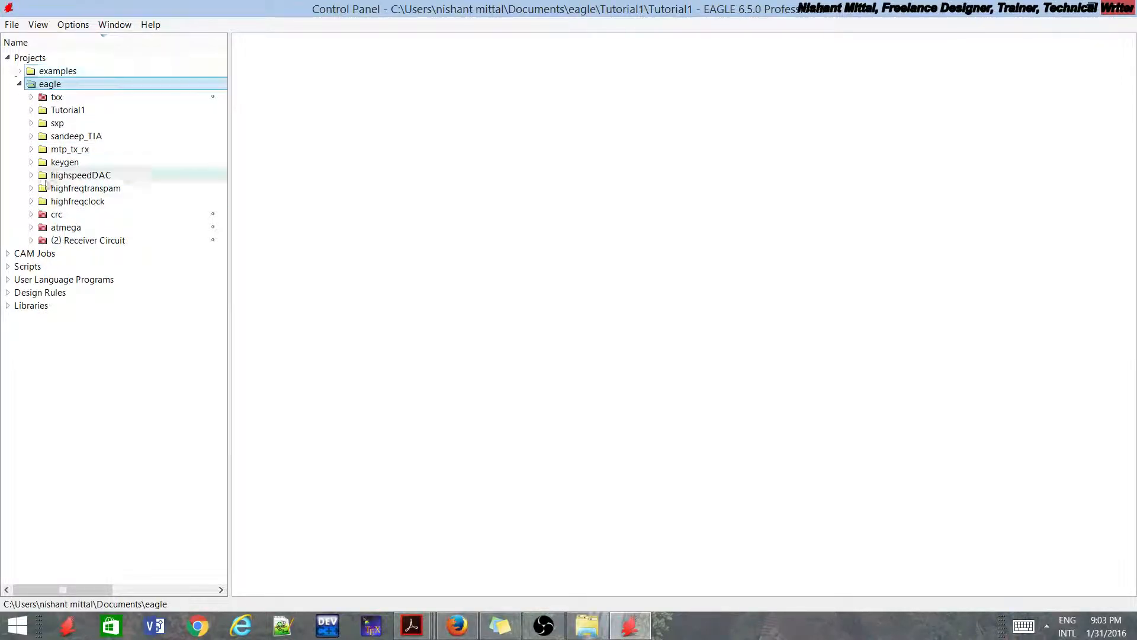
pyautogui.click(20, 84)
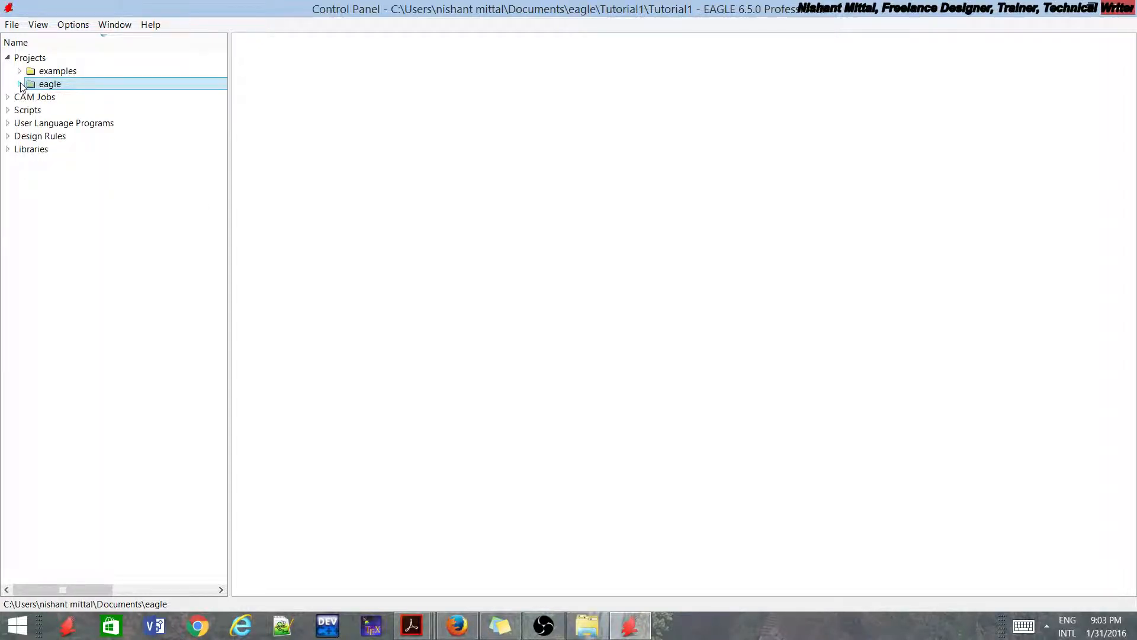
pyautogui.click(12, 25)
pyautogui.moveTo(89, 40)
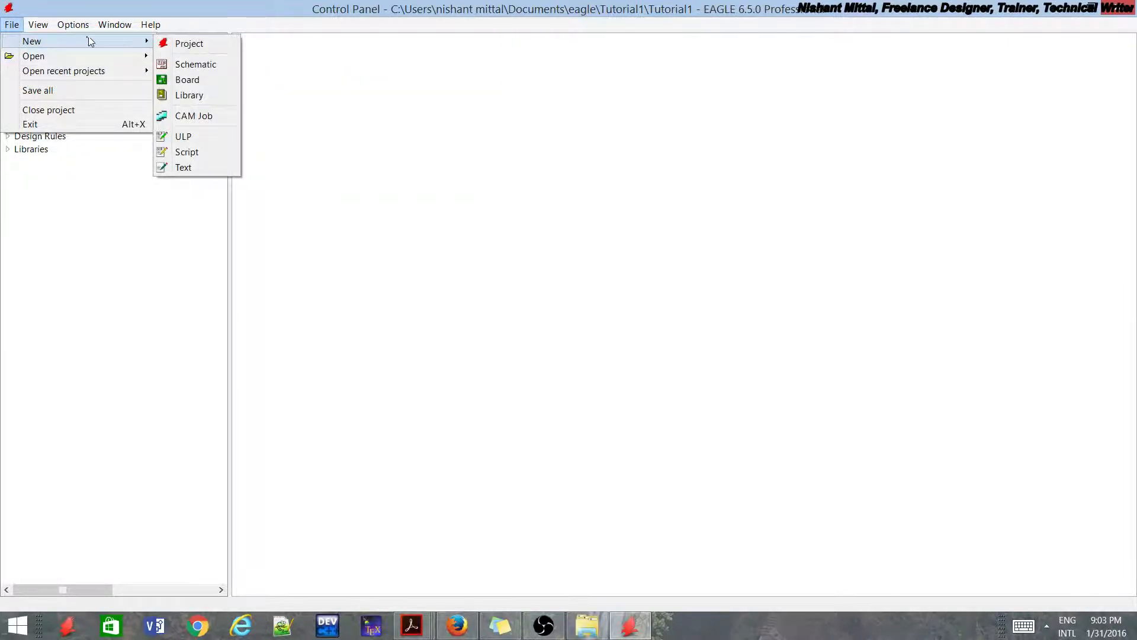
pyautogui.click(189, 95)
pyautogui.doubleClick(705, 197)
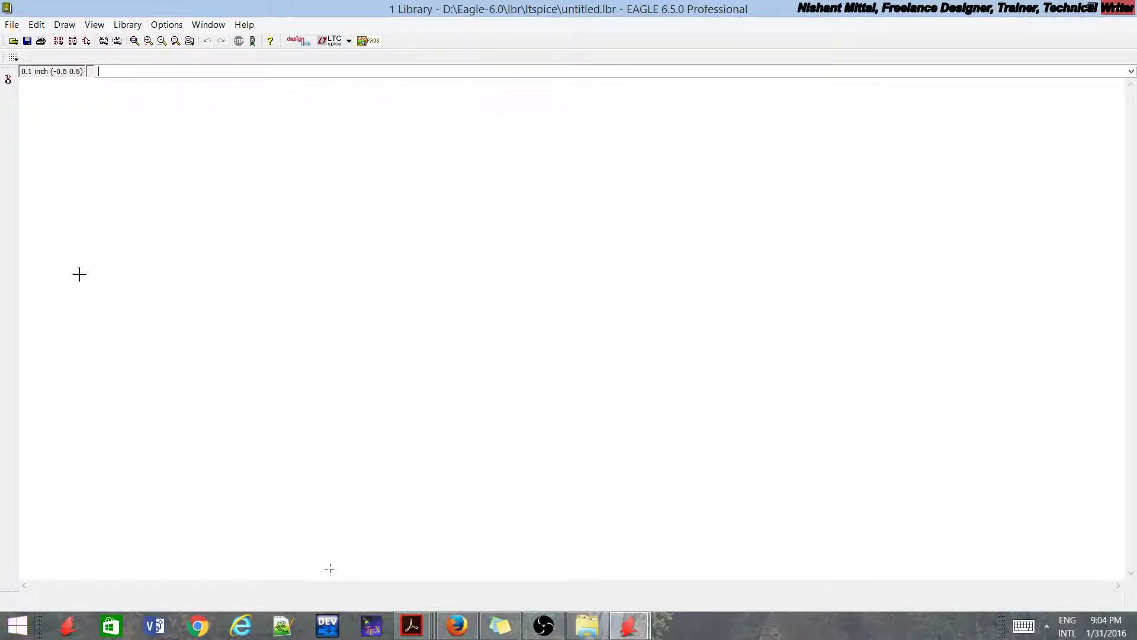
# Create a new package named HFBRLED in the untitled library.
pyautogui.click(73, 45)
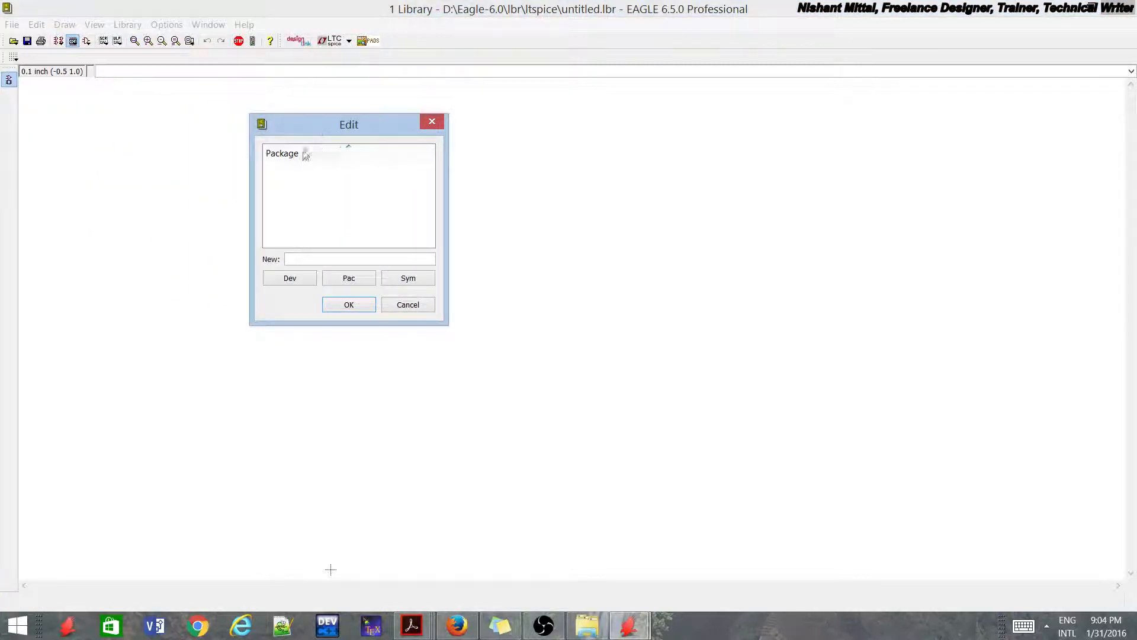
pyautogui.click(341, 260)
pyautogui.write('HFBRLED')
pyautogui.click(361, 303)
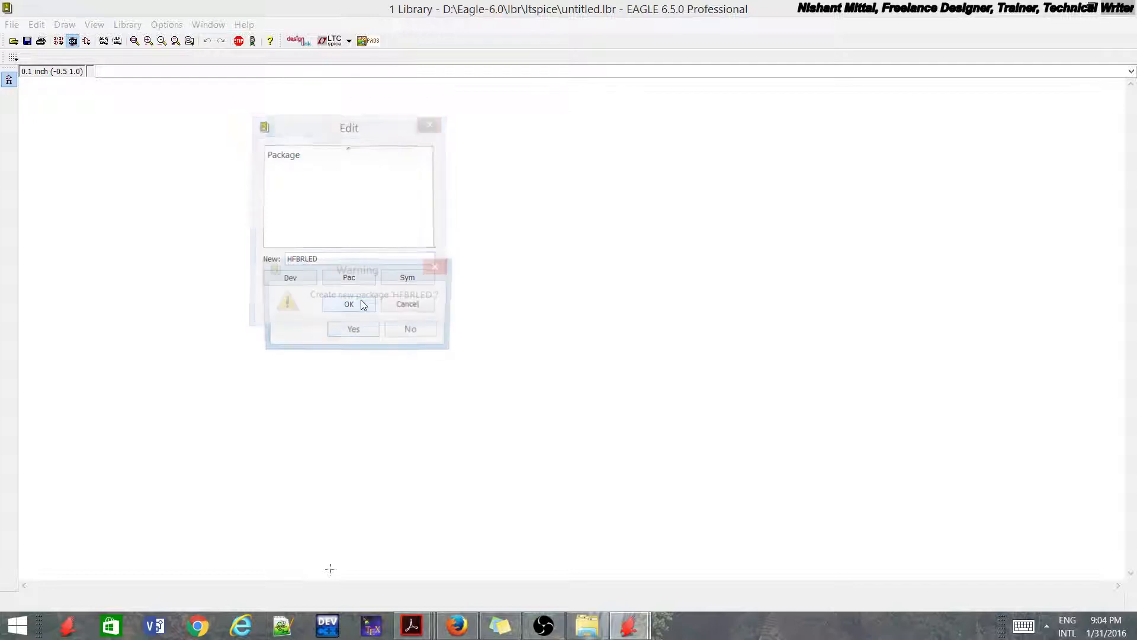
pyautogui.click(354, 331)
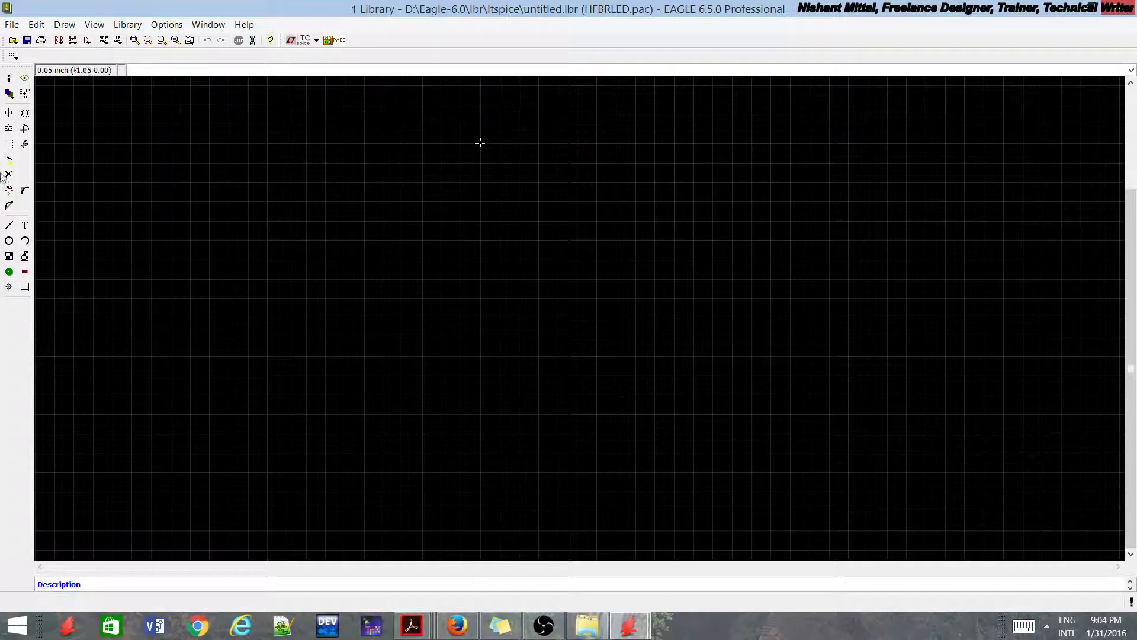
pyautogui.click(9, 225)
pyautogui.click(481, 126)
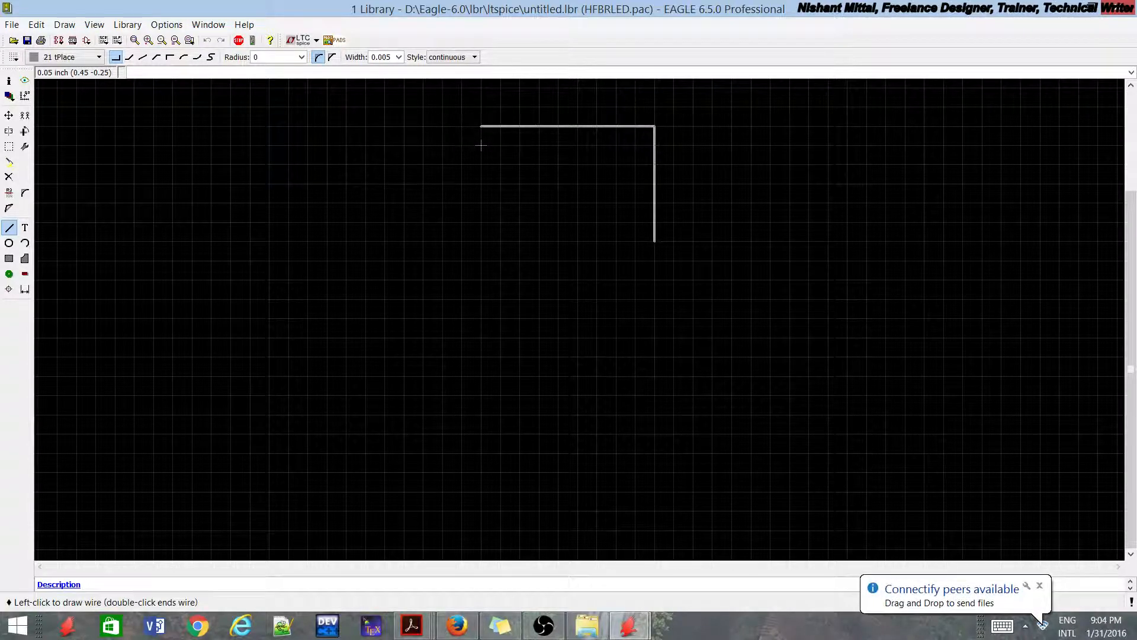
pyautogui.scroll(1, 481, 145)
pyautogui.scroll(1, 435, 161)
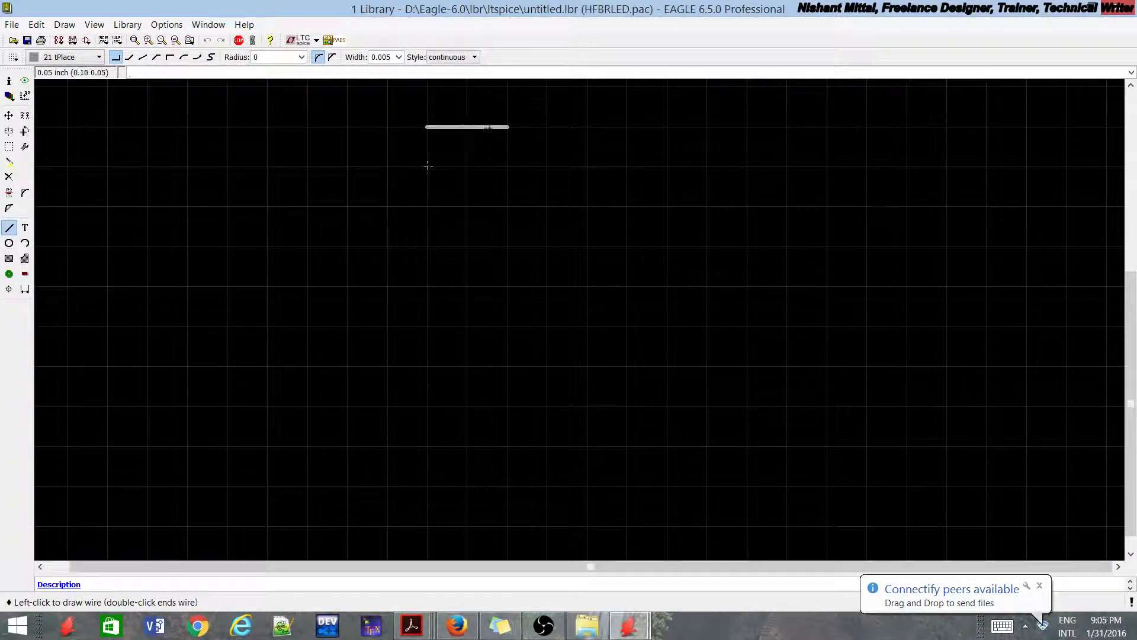
pyautogui.scroll(2, 427, 166)
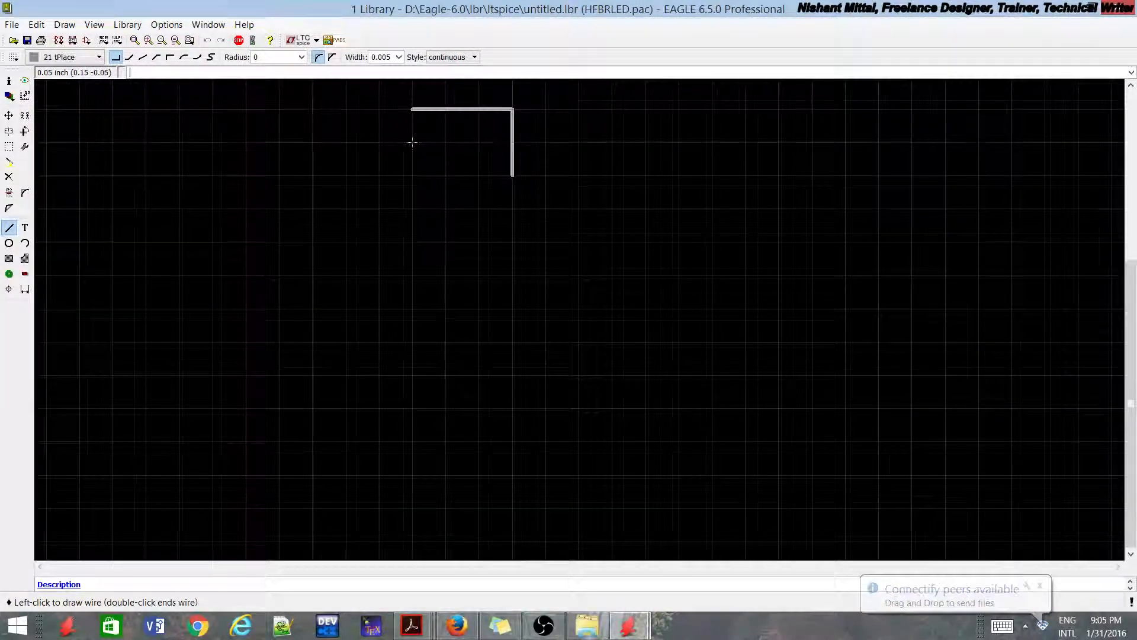
pyautogui.scroll(-4, 492, 211)
pyautogui.scroll(5, 474, 191)
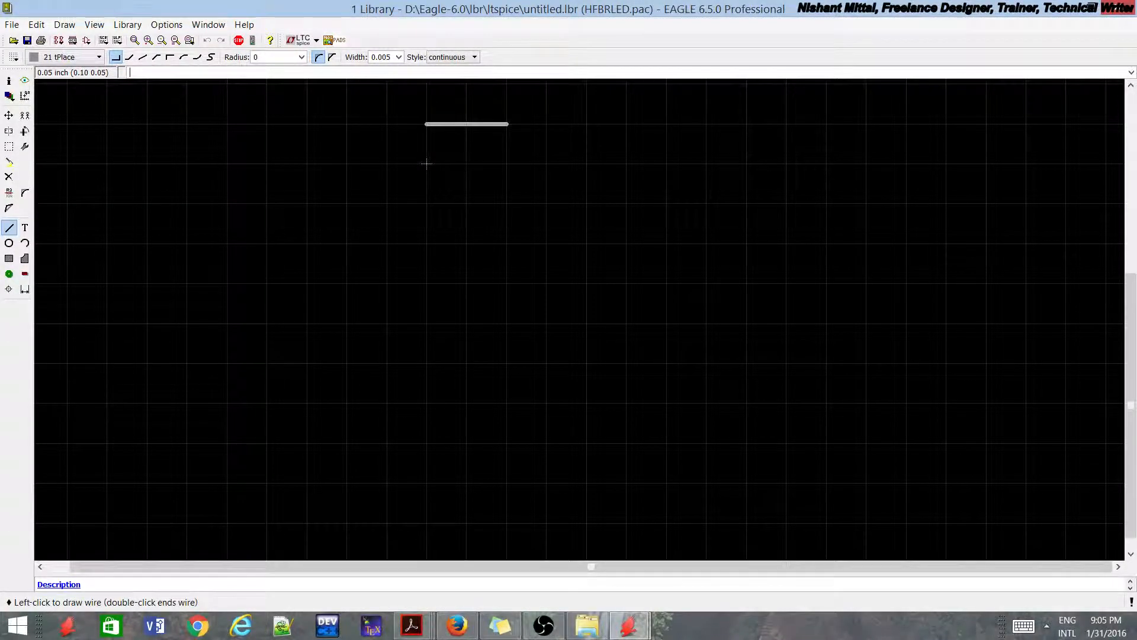
pyautogui.scroll(-5, 468, 208)
pyautogui.scroll(5, 498, 241)
pyautogui.scroll(-3, 455, 195)
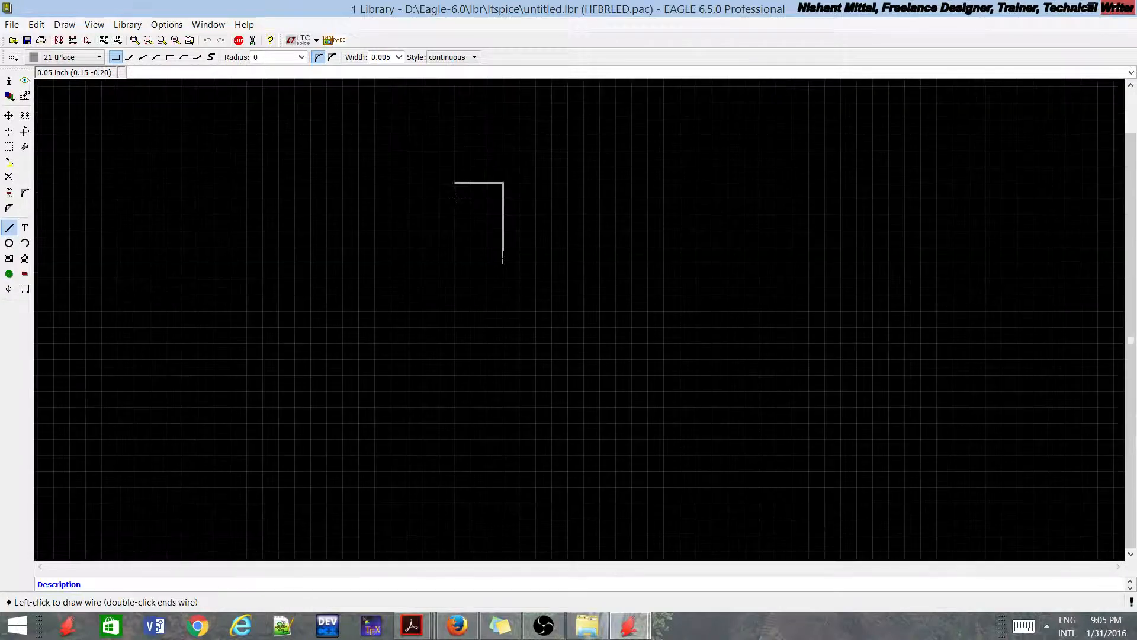
pyautogui.press('Escape')
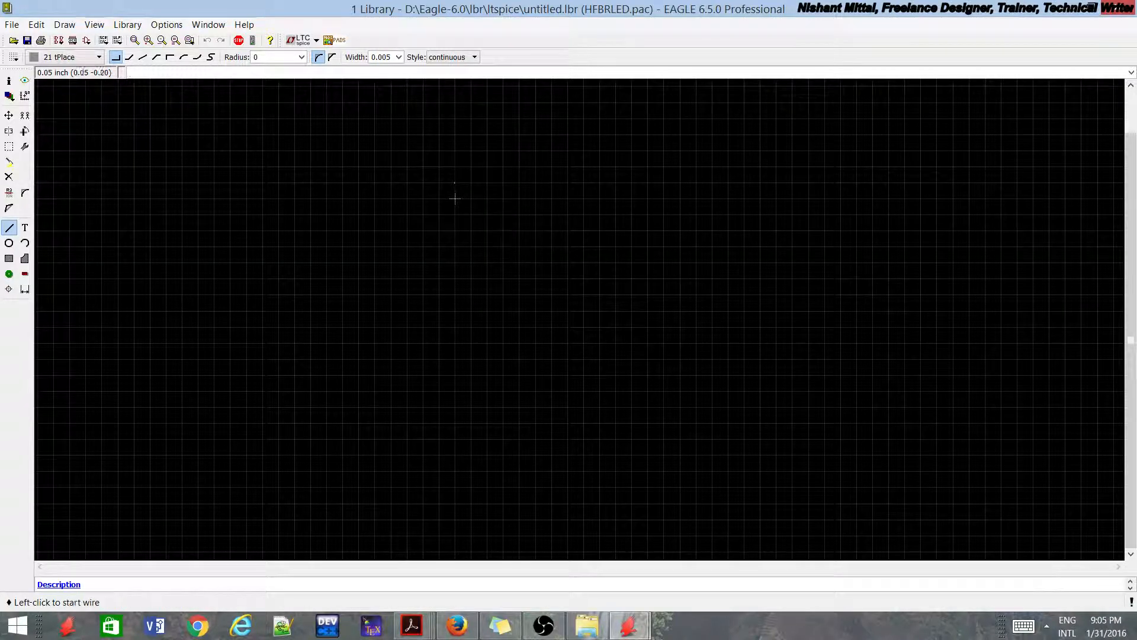
# Set the package editor's grid unit to mm and the grid size to 0.01.
pyautogui.click(13, 57)
pyautogui.moveTo(38, 22); pyautogui.dragTo(219, 73)
pyautogui.click(335, 131)
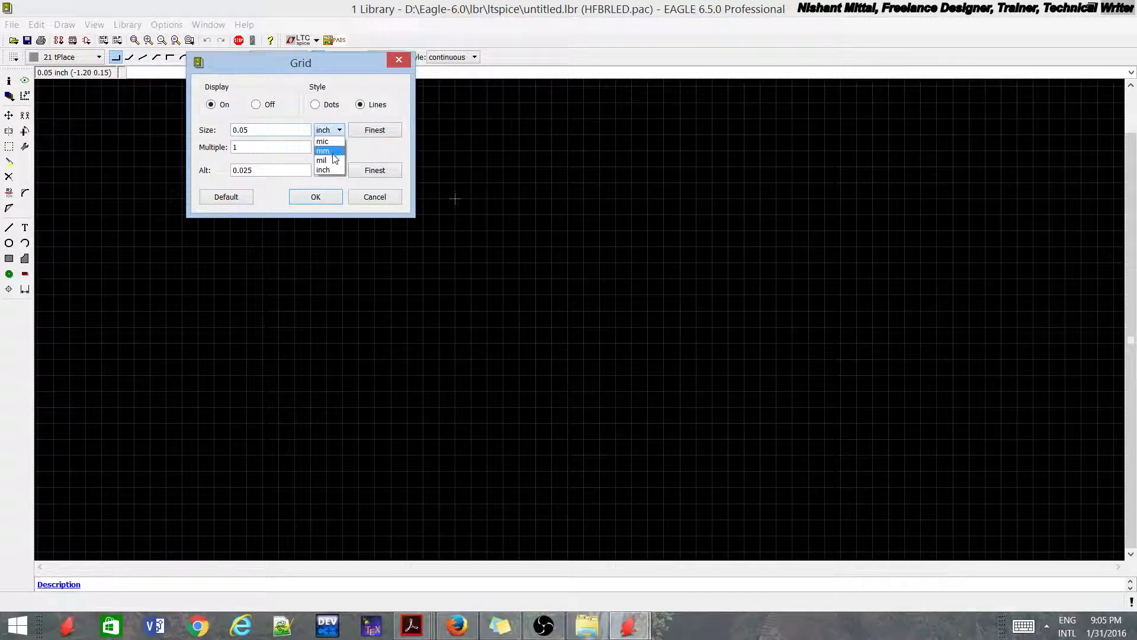
pyautogui.click(323, 151)
pyautogui.click(335, 171)
pyautogui.click(323, 191)
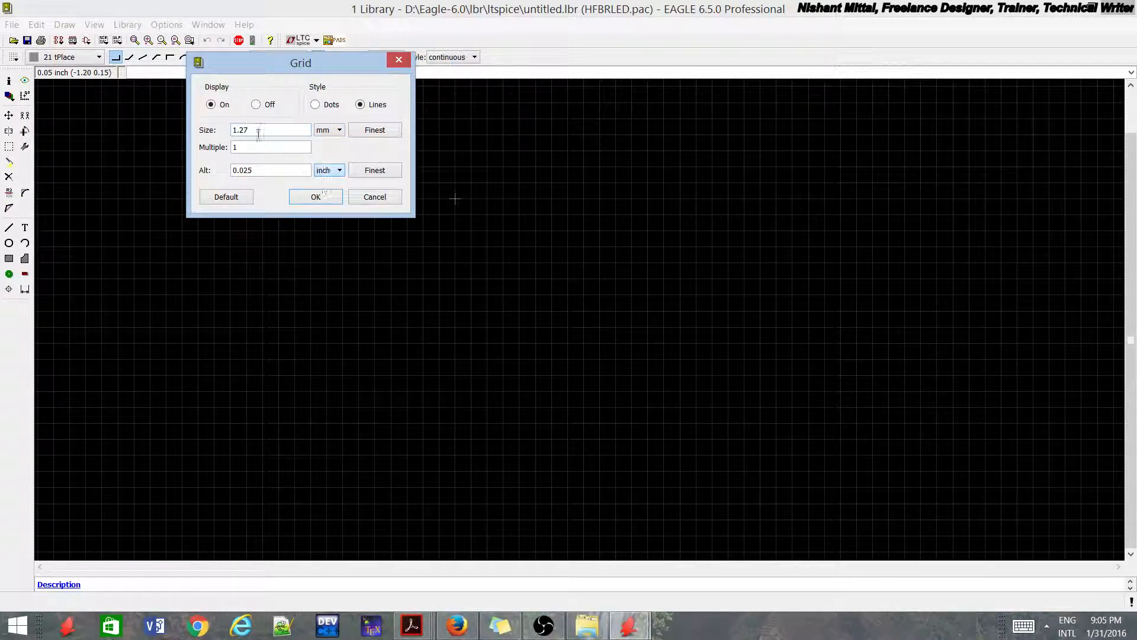
pyautogui.moveTo(261, 130); pyautogui.dragTo(205, 117)
pyautogui.write('0.01')
pyautogui.click(306, 196)
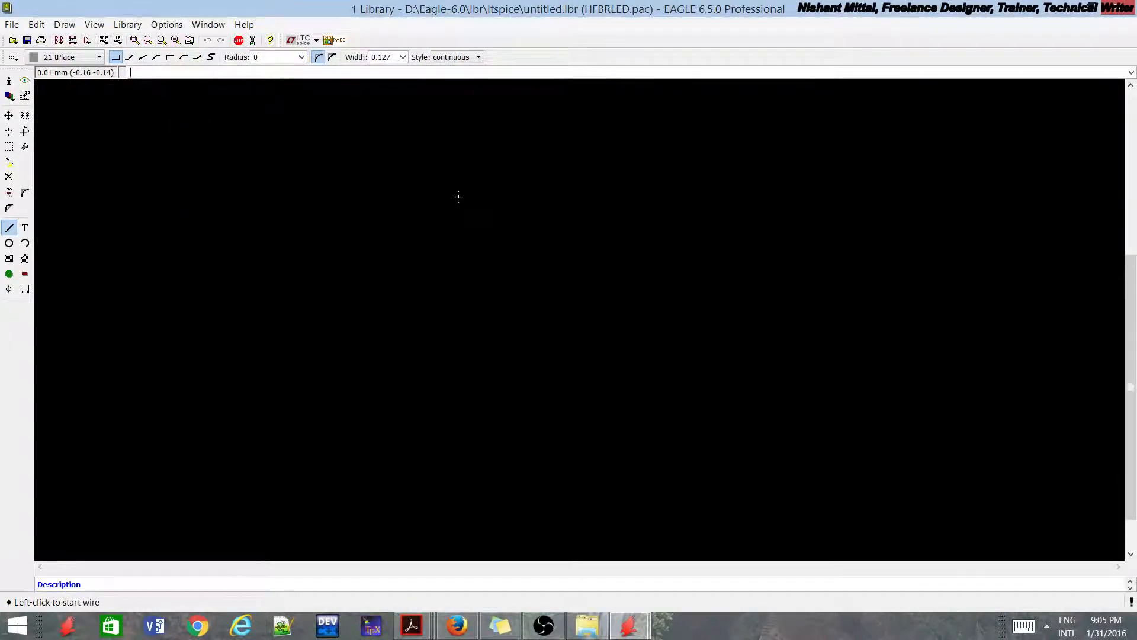
pyautogui.scroll(-2, 450, 199)
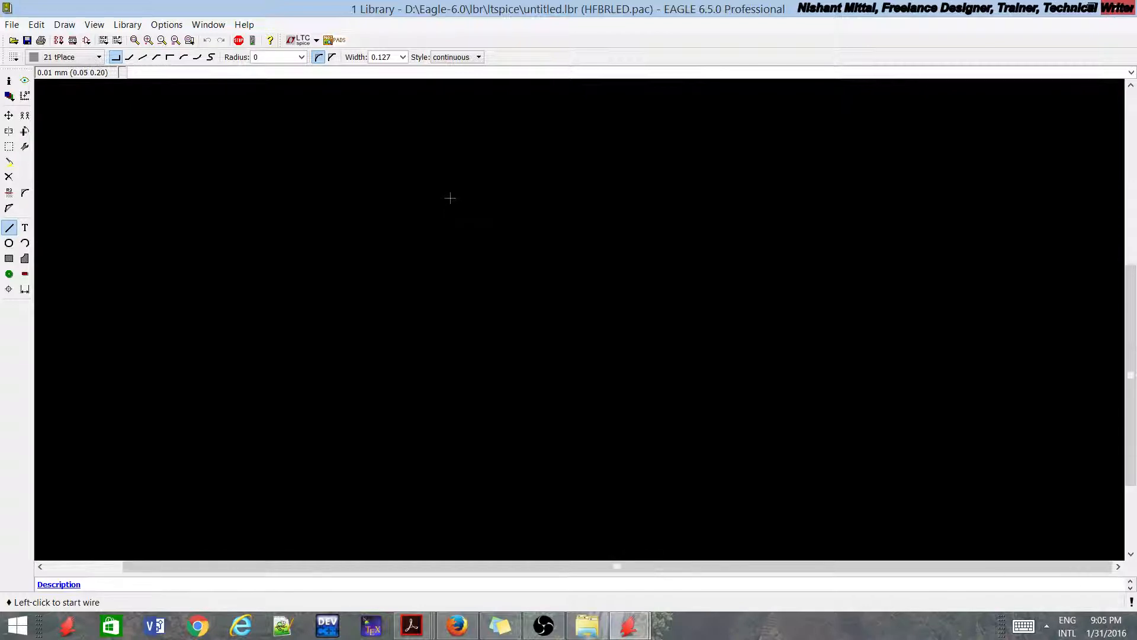
pyautogui.scroll(3, 448, 184)
pyautogui.scroll(1, 444, 168)
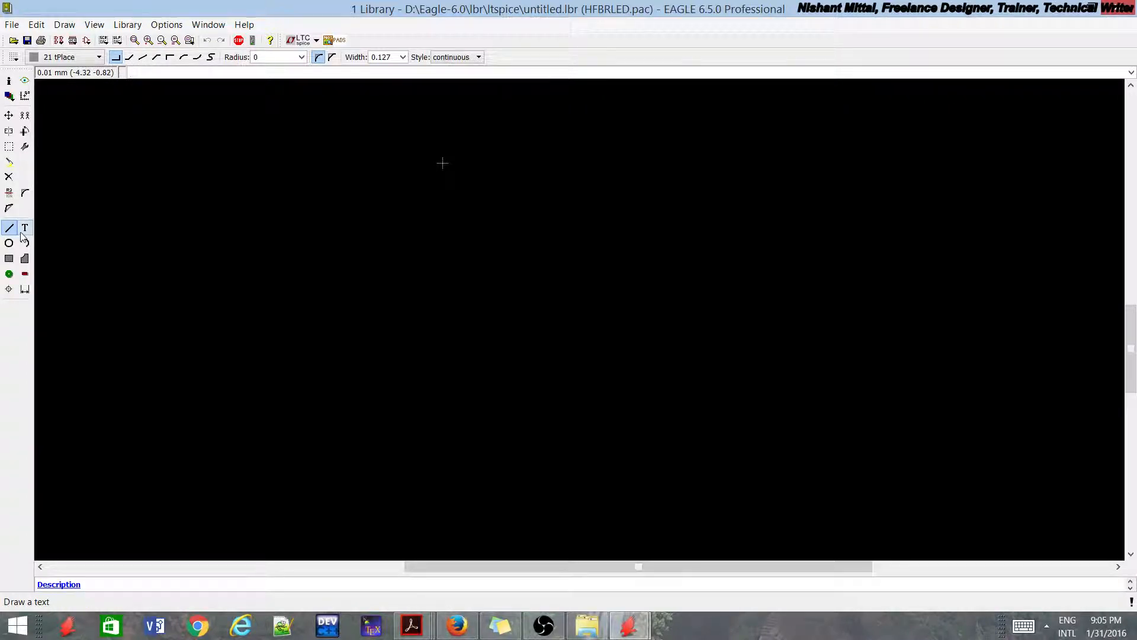
# Switch to the datasheet PDF and read the horizontal module's pin spacing and outline dimensions for the footprint.
pyautogui.click(418, 622)
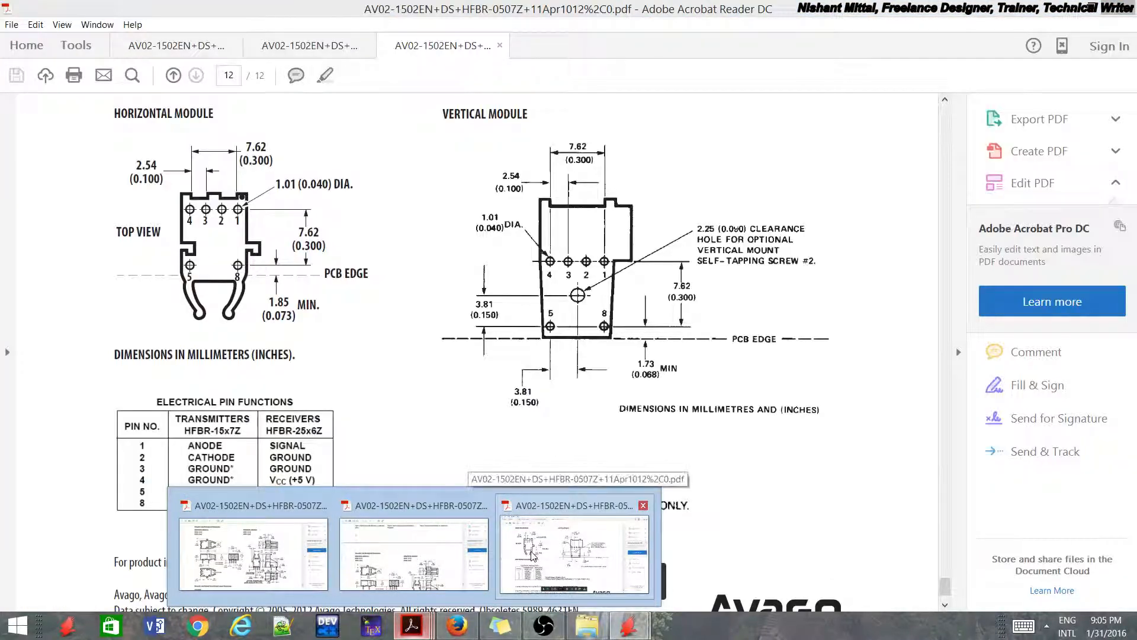
pyautogui.click(533, 555)
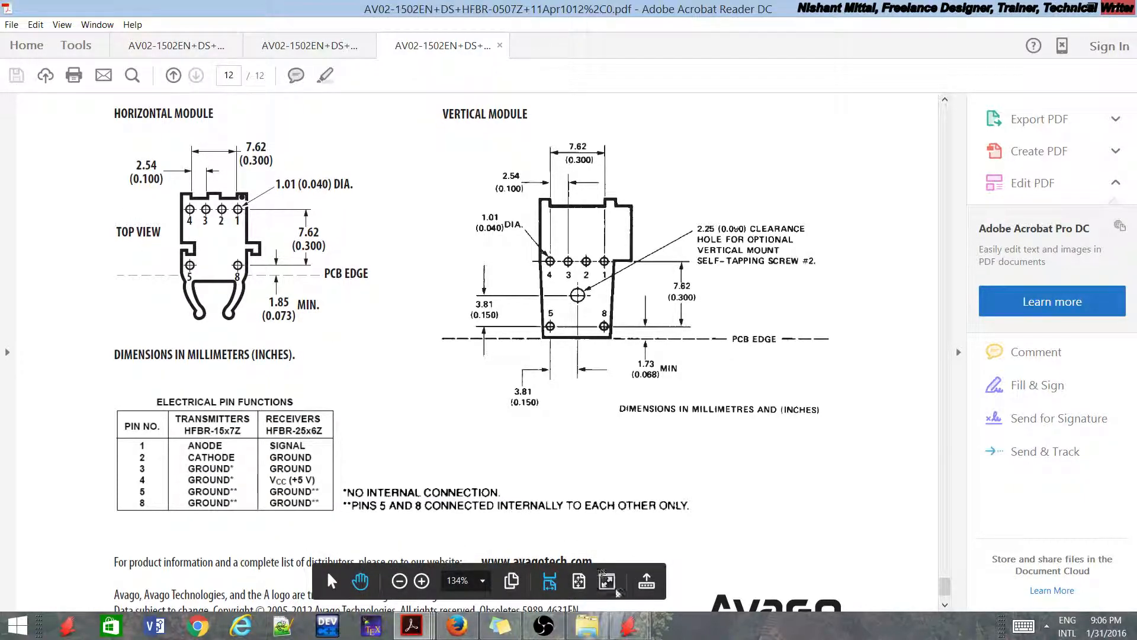
# Switch back to EAGLE's HFBRLED package editor and bring the origin into view for drawing wires.
pyautogui.moveTo(629, 625)
pyautogui.click(674, 569)
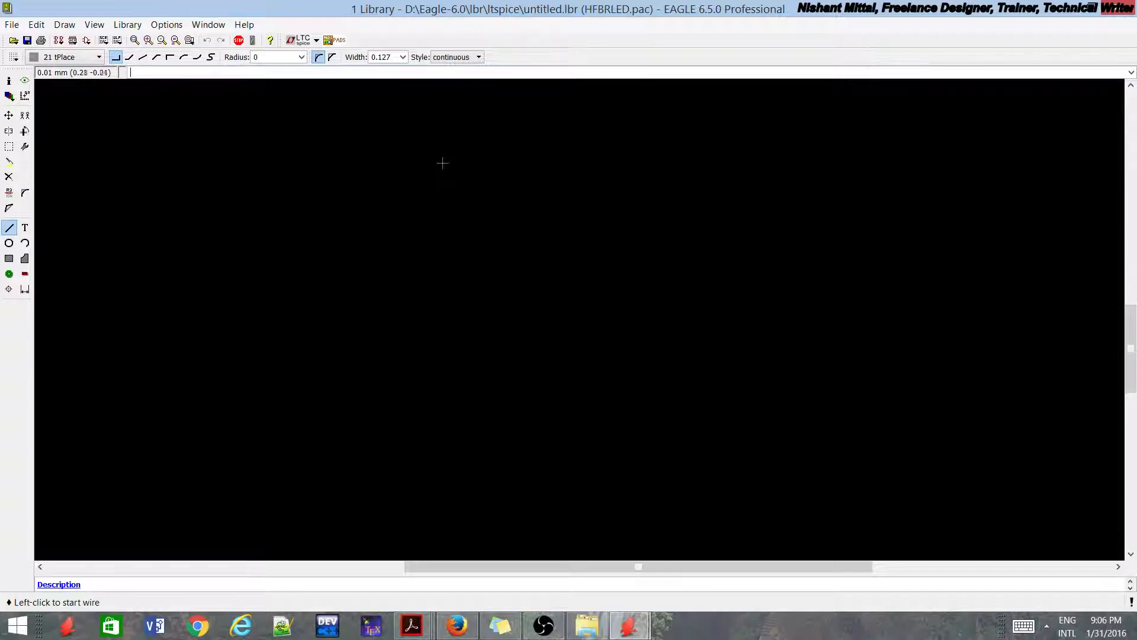
pyautogui.scroll(-5, 445, 159)
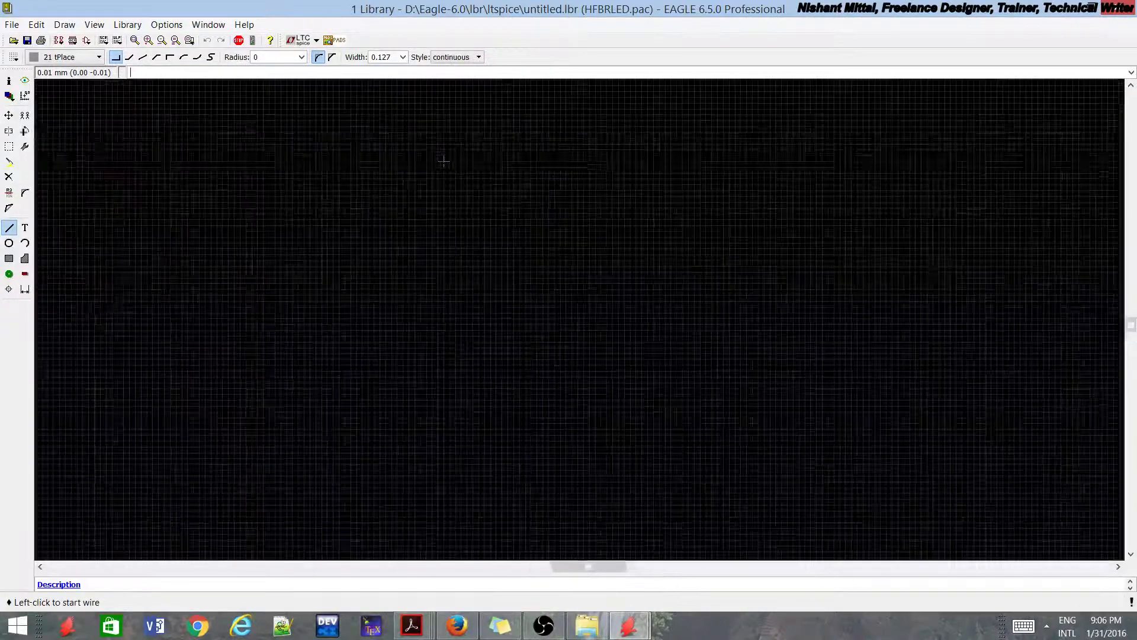
pyautogui.moveTo(527, 253); pyautogui.dragTo(553, 295, button='middle')
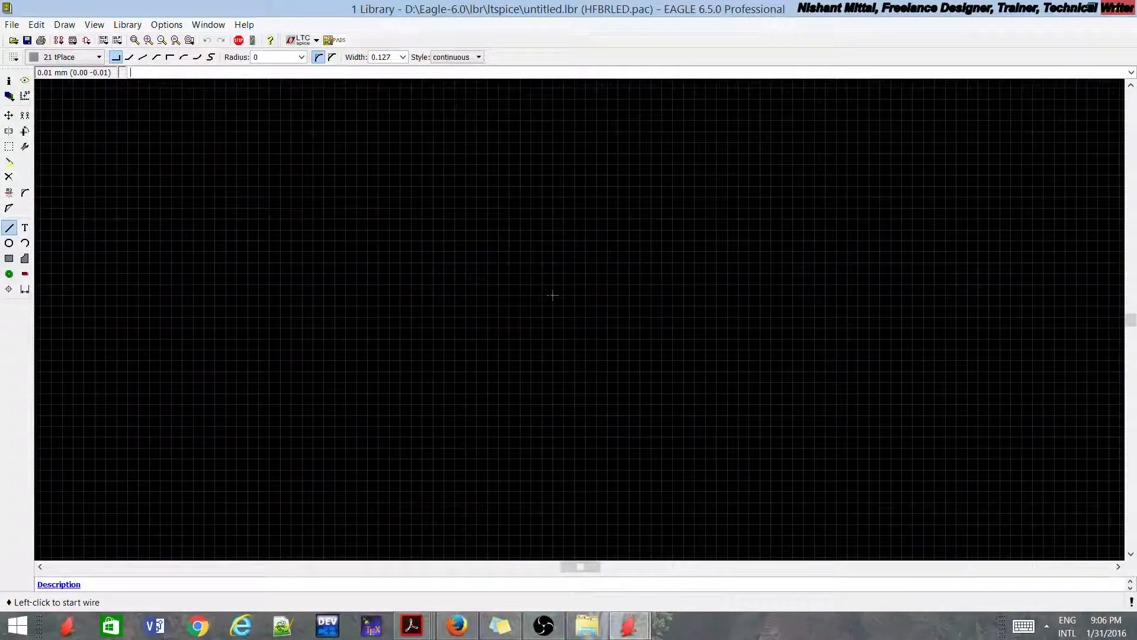
# Try to draw the package outline freehand with wires from the origin, about 9.6 mm across and 3.9 mm down, and undo it.
pyautogui.click(553, 295)
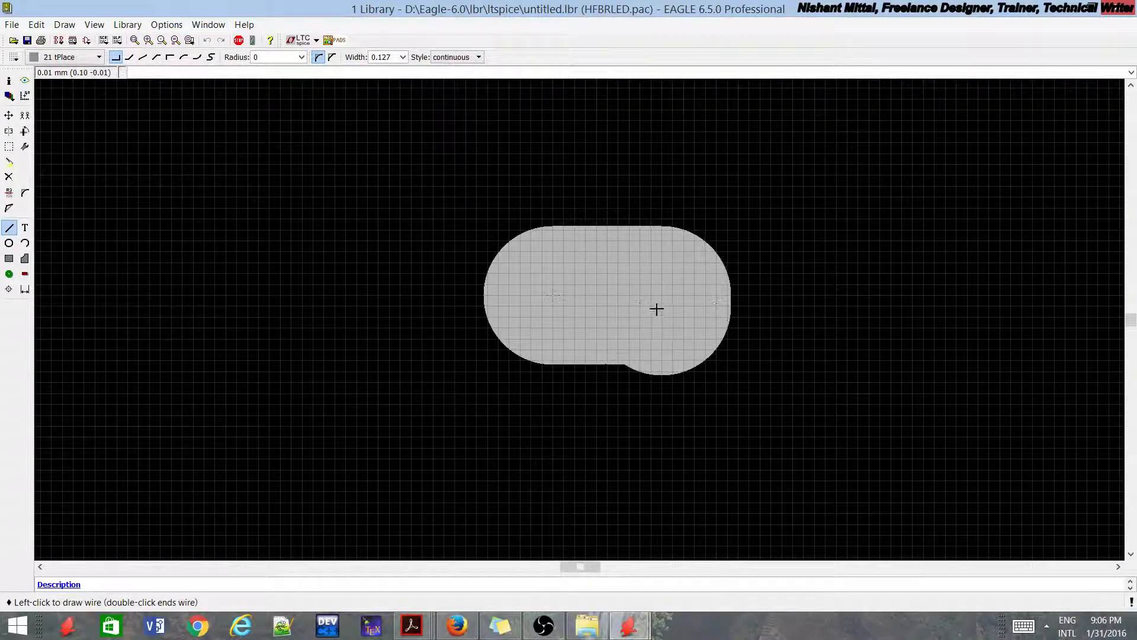
pyautogui.scroll(-3, 554, 304)
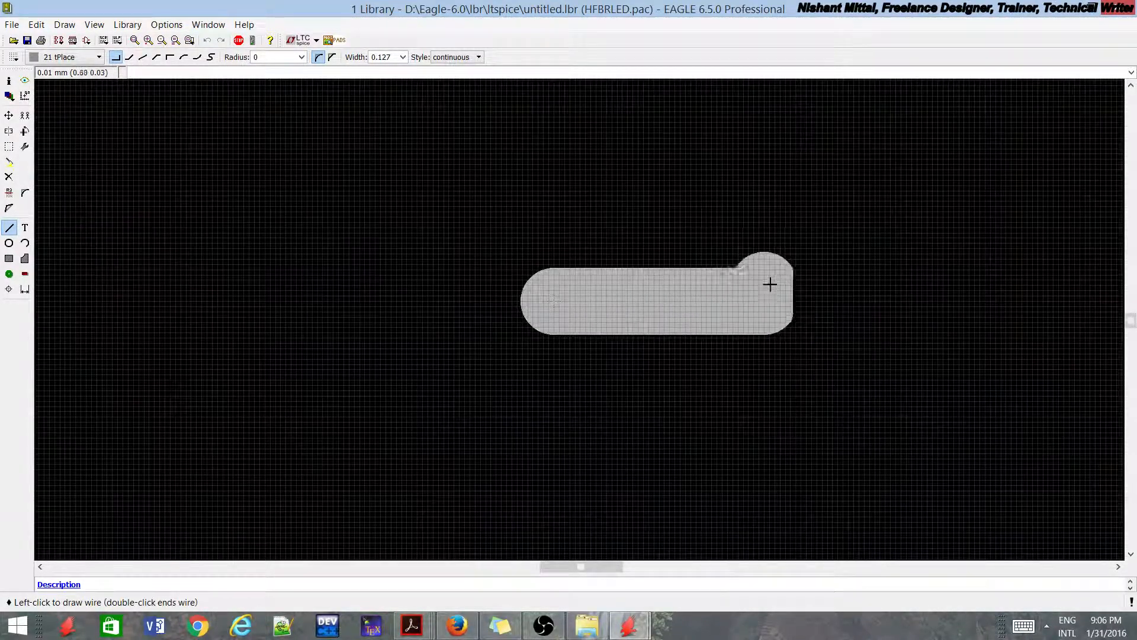
pyautogui.scroll(-12, 485, 243)
pyautogui.scroll(1, 591, 262)
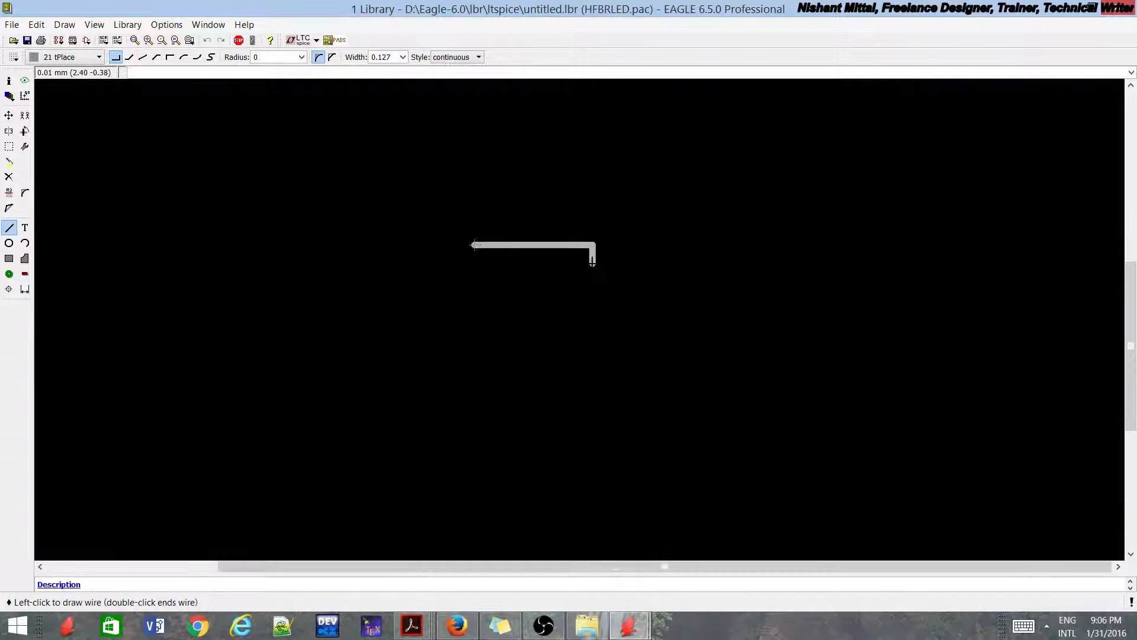
pyautogui.scroll(3, 593, 263)
pyautogui.scroll(-10, 687, 238)
pyautogui.scroll(1, 808, 269)
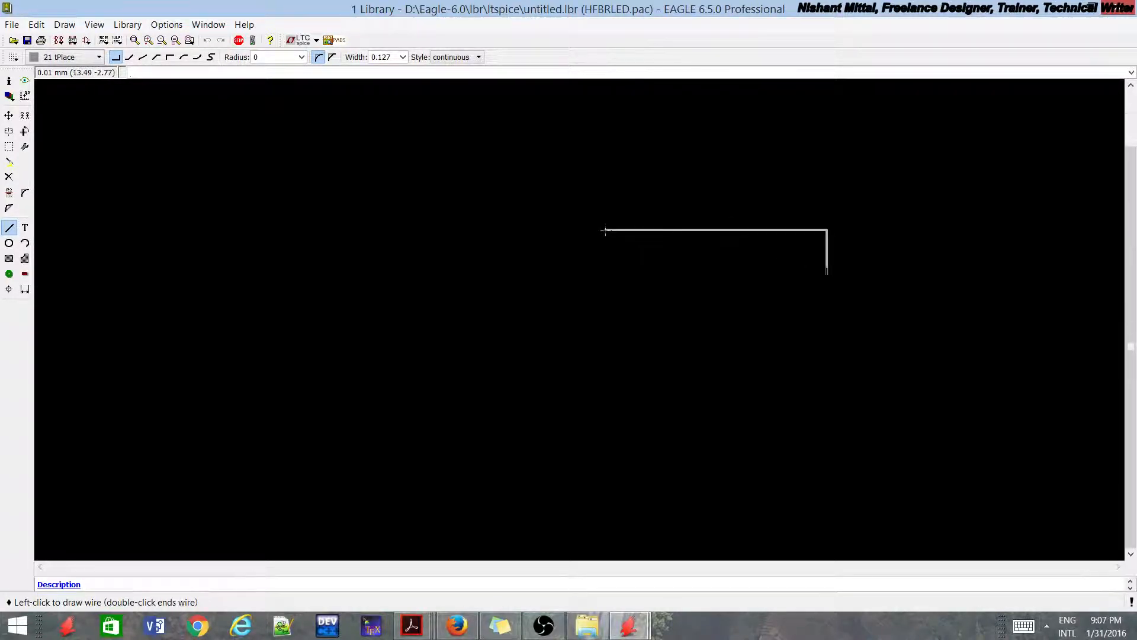
pyautogui.scroll(4, 694, 226)
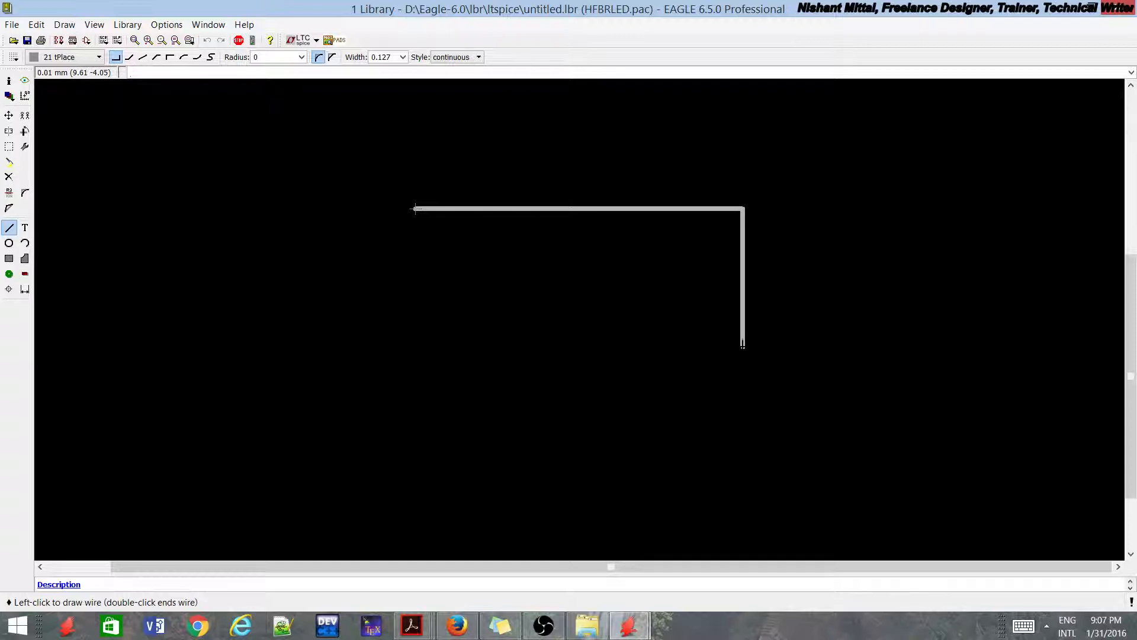
pyautogui.scroll(5, 741, 342)
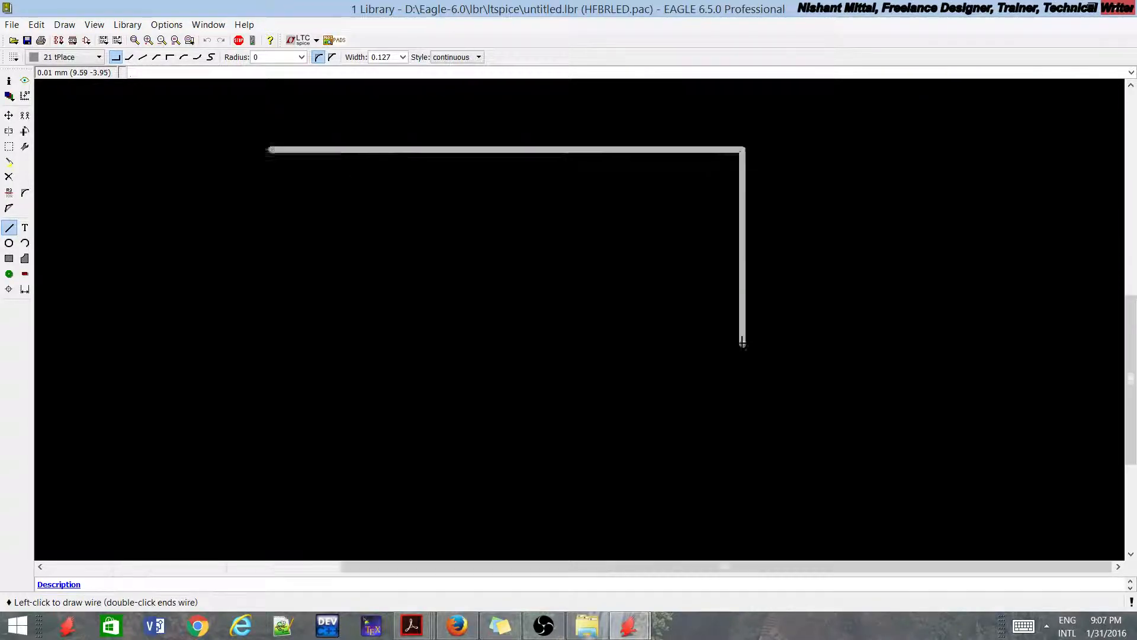
pyautogui.scroll(1, 742, 342)
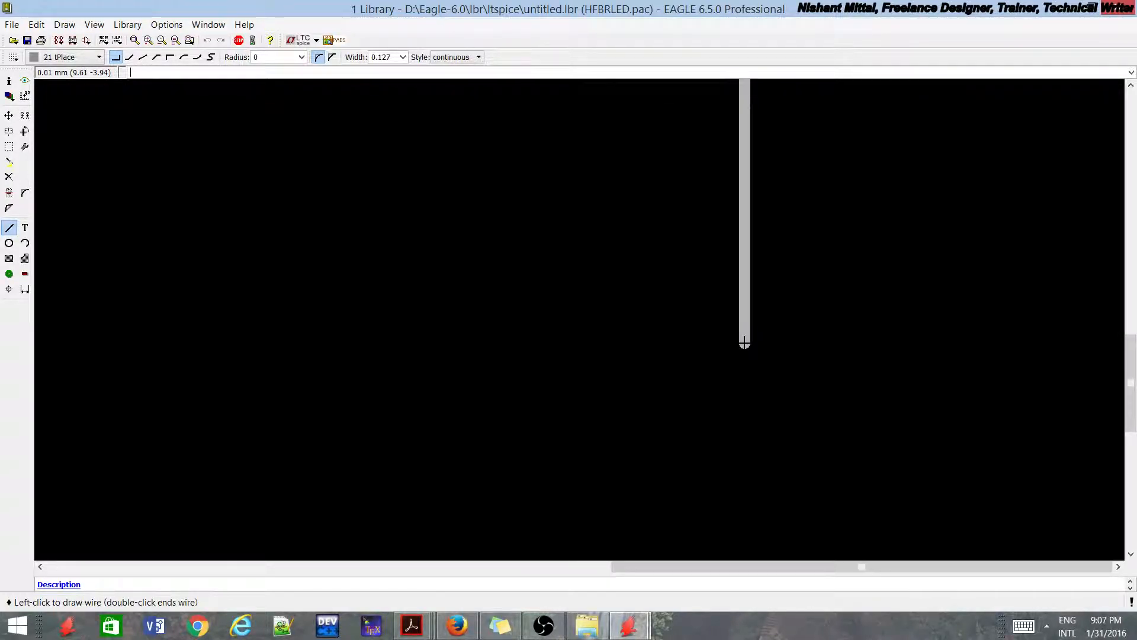
pyautogui.click(744, 343)
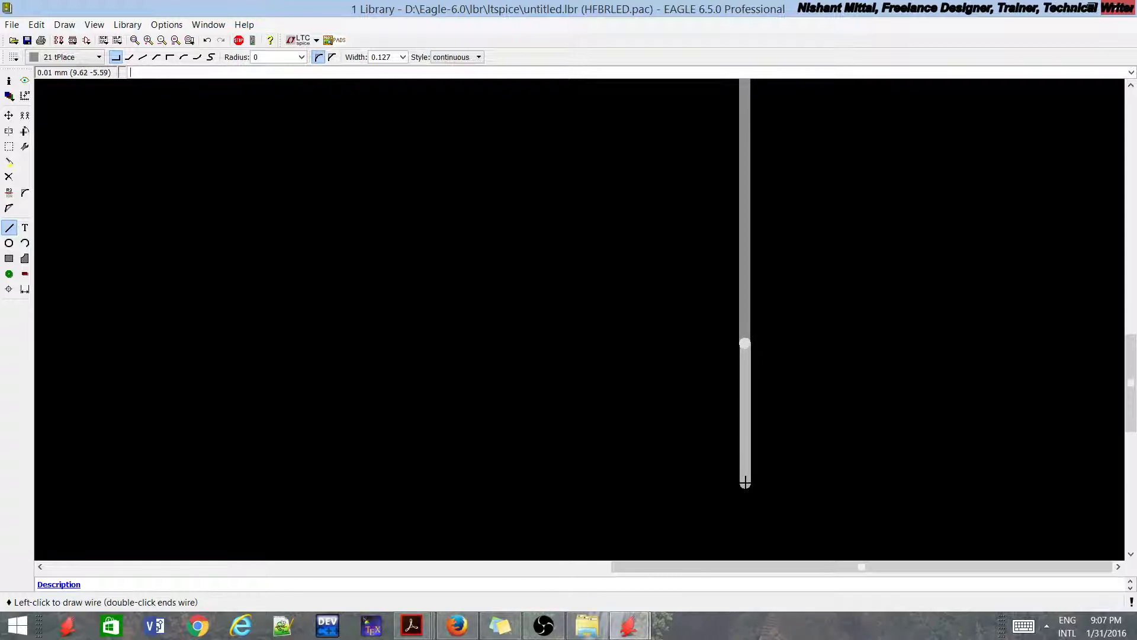
pyautogui.scroll(-3, 744, 482)
pyautogui.scroll(2, 734, 438)
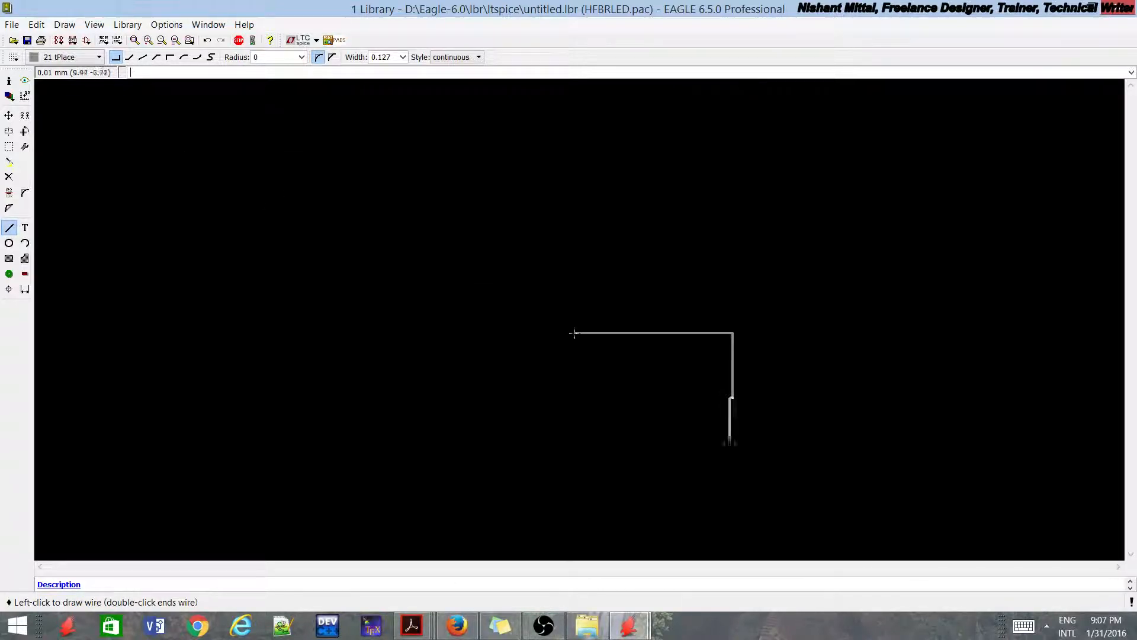
pyautogui.scroll(-5, 724, 477)
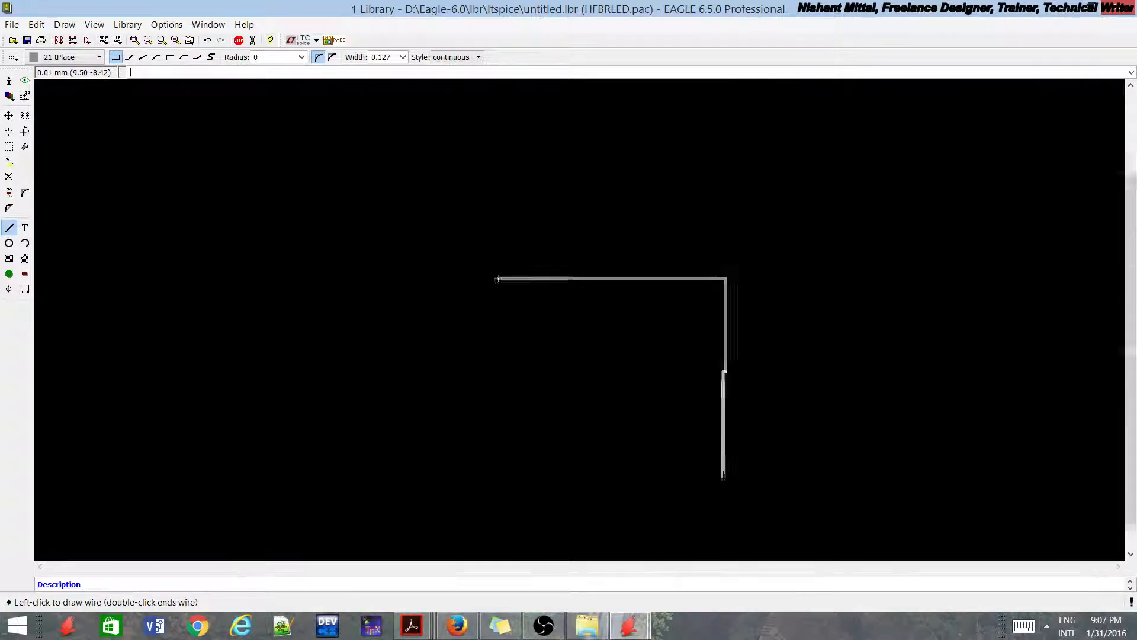
pyautogui.press('Escape')
pyautogui.hotkey('ctrl', 'z')
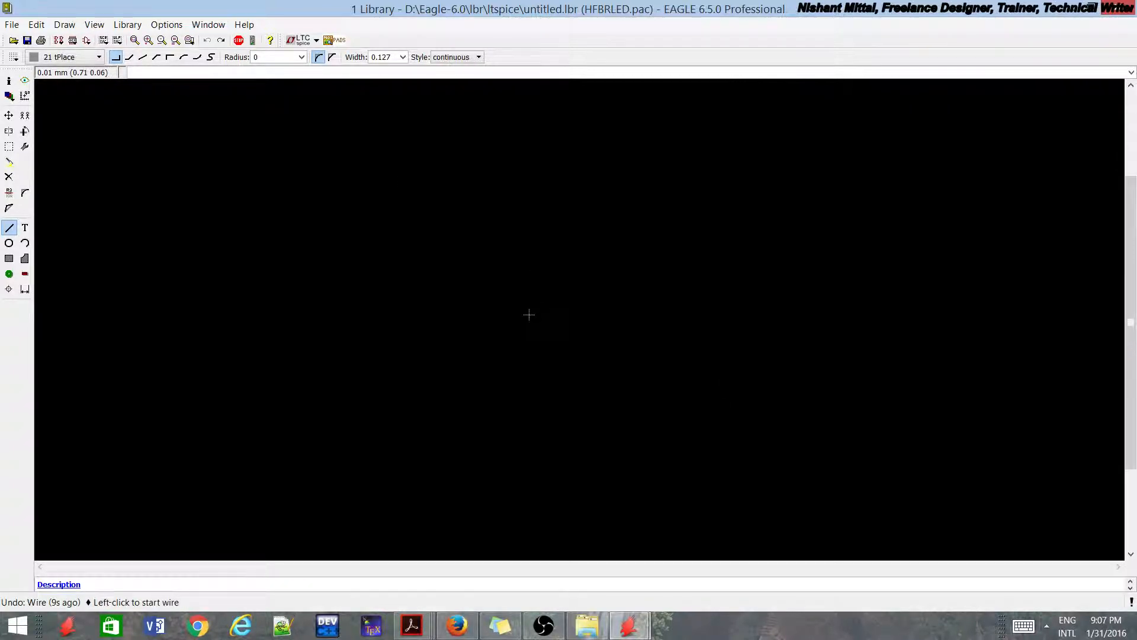
pyautogui.scroll(3, 526, 299)
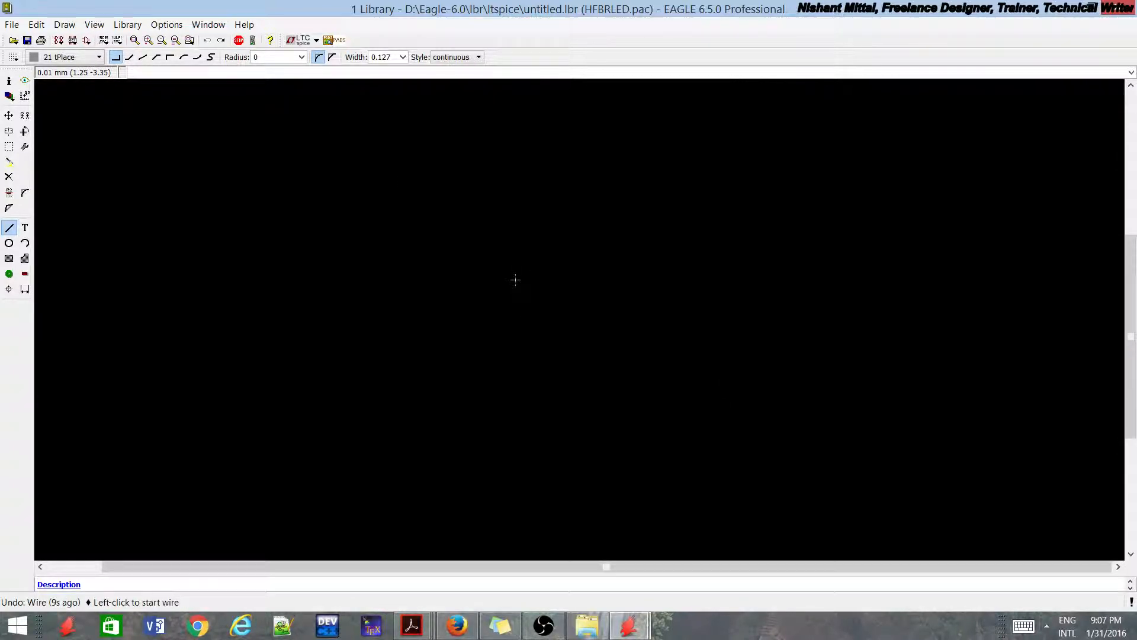
pyautogui.click(490, 212)
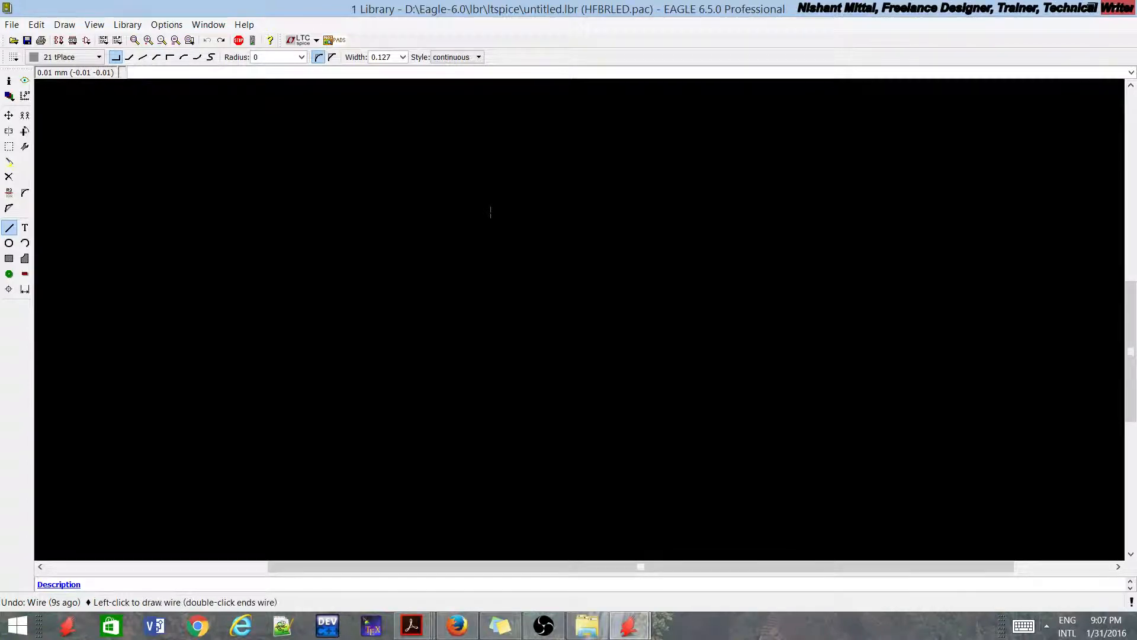
pyautogui.scroll(-5, 792, 279)
pyautogui.scroll(5, 828, 340)
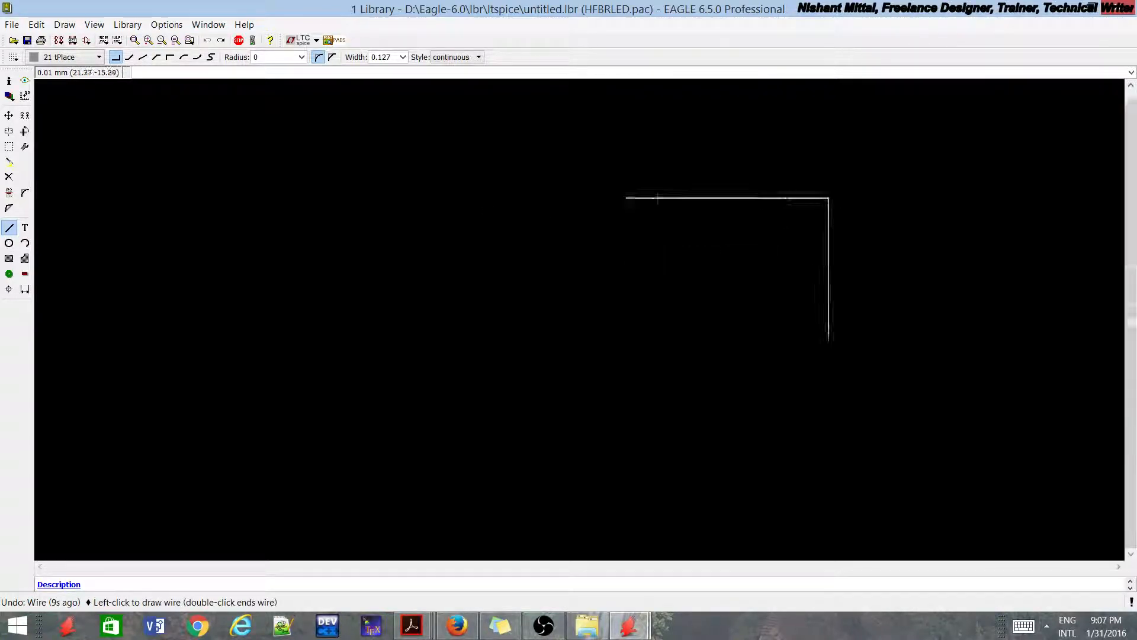
pyautogui.scroll(-4, 835, 383)
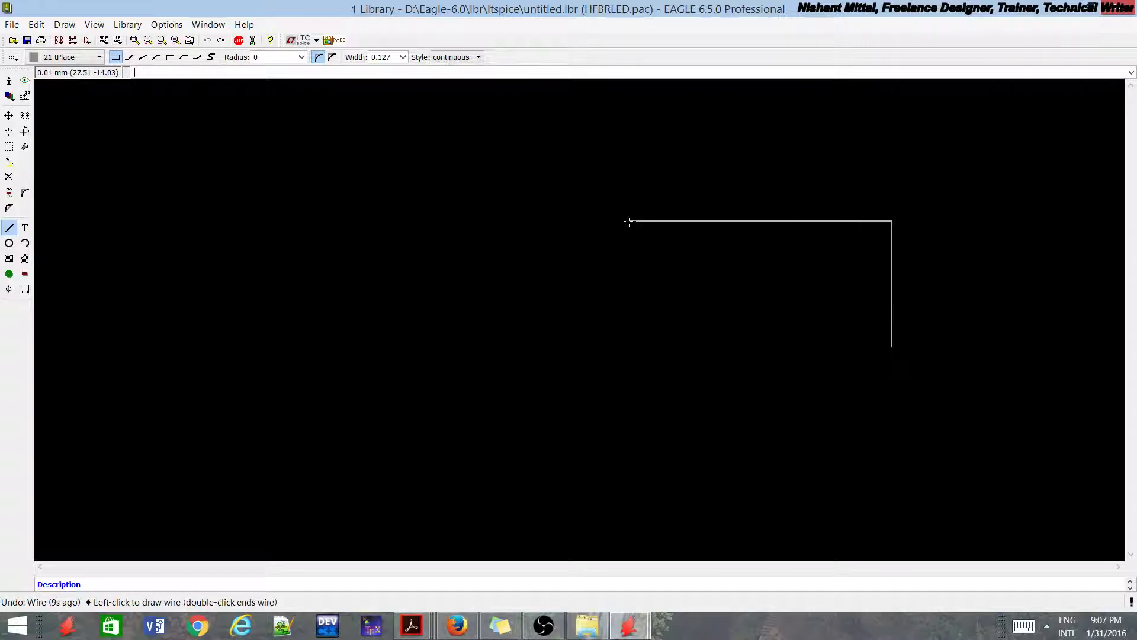
pyautogui.scroll(2, 892, 352)
pyautogui.scroll(3, 685, 223)
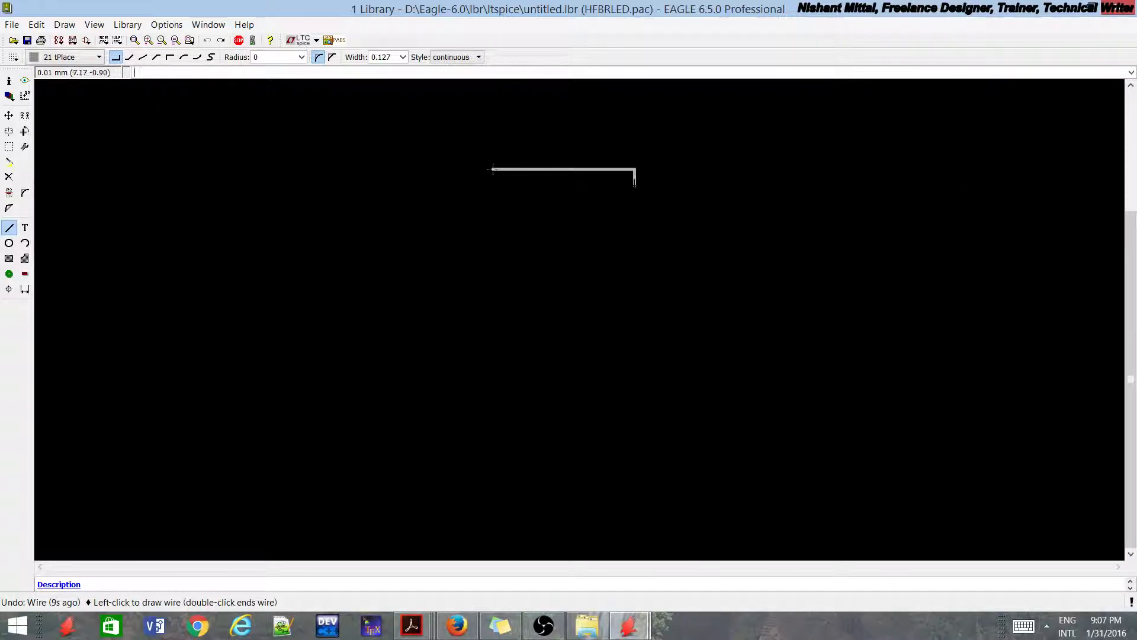
pyautogui.press('Escape')
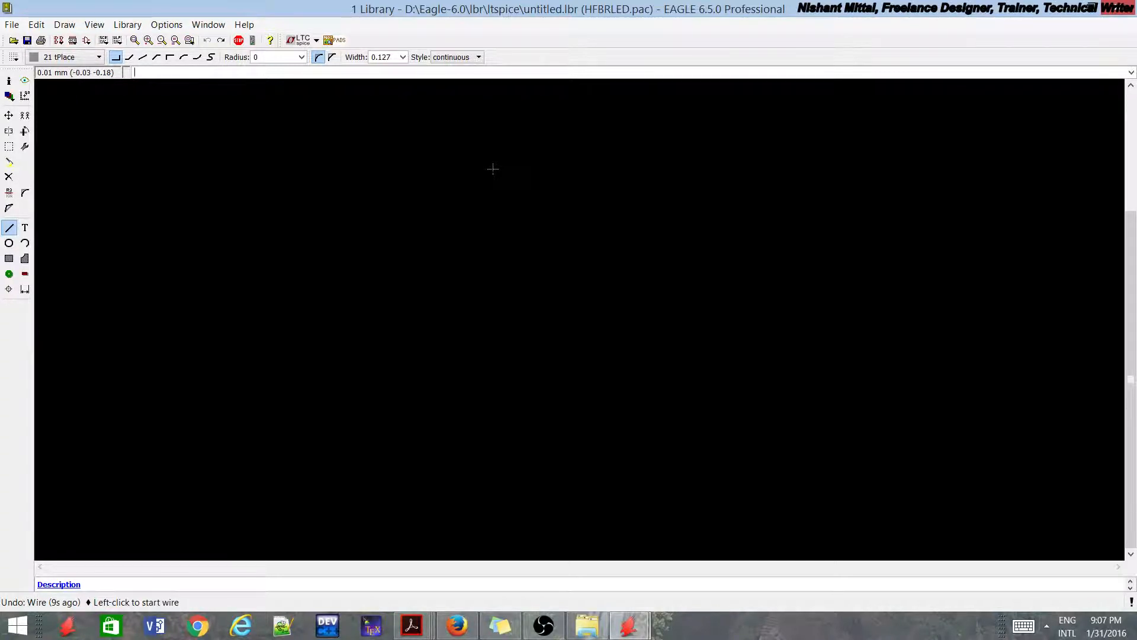
pyautogui.click(492, 169)
pyautogui.scroll(3, 780, 142)
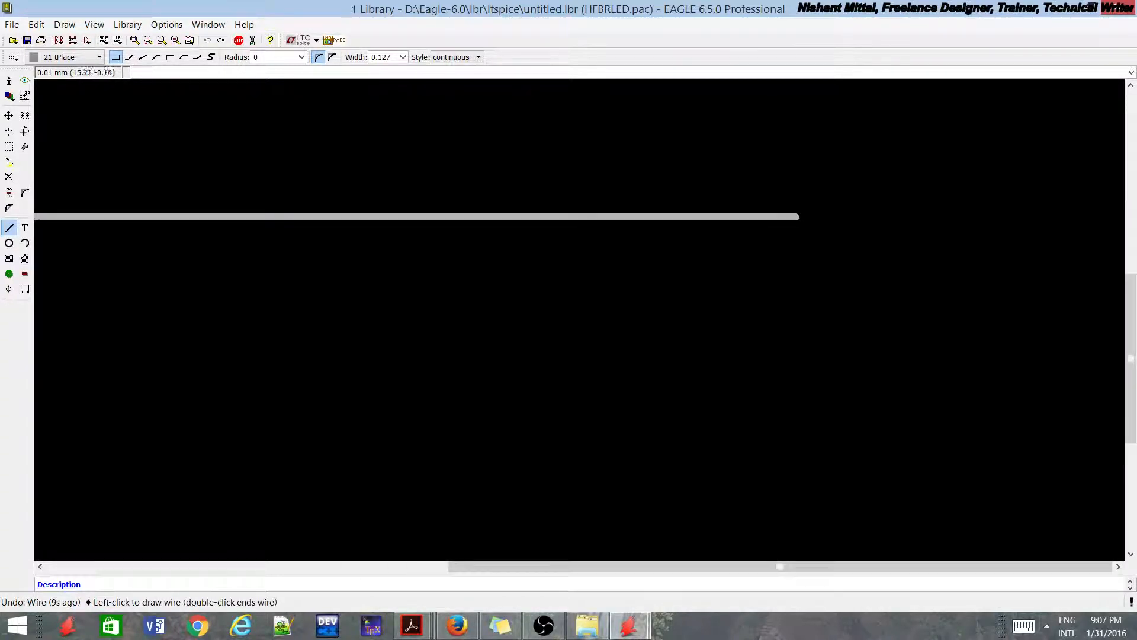
pyautogui.press('Escape')
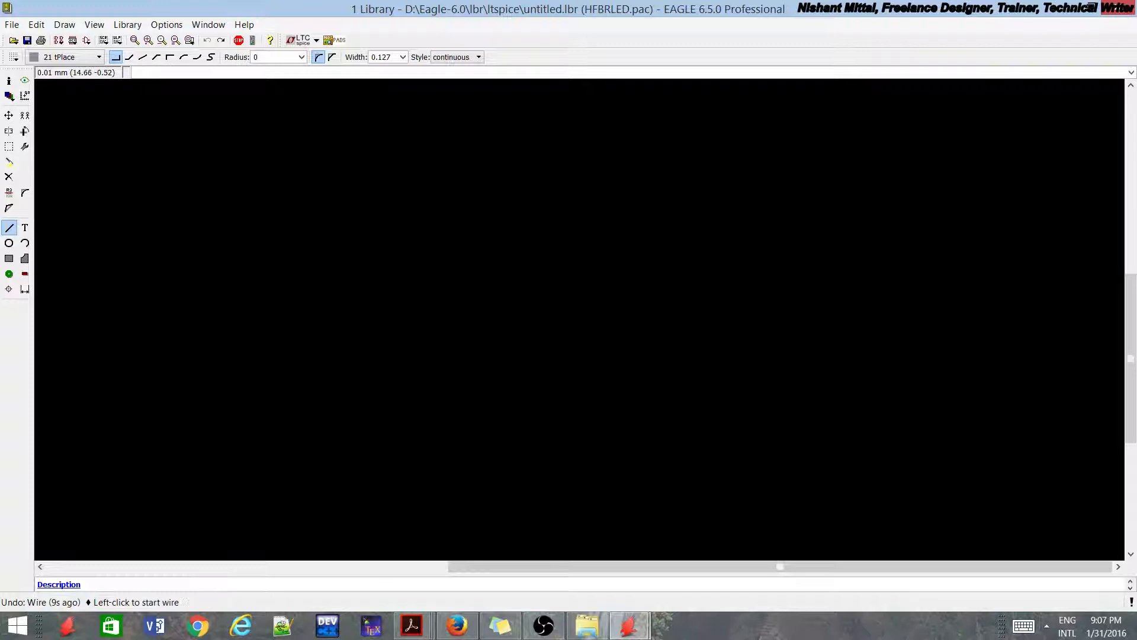
pyautogui.scroll(-4, 462, 218)
pyautogui.scroll(3, 391, 99)
pyautogui.scroll(-2, 438, 178)
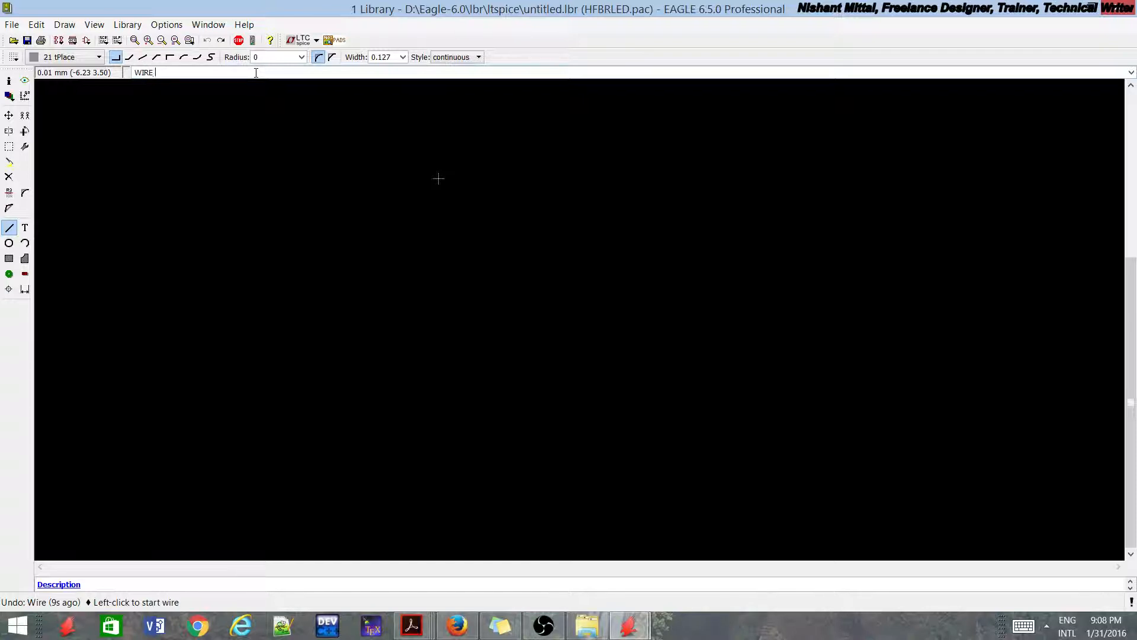
# Draw the rectangular outline with the WIRE command through (0 0), (9.62 0), (9.62 7.62), (0 7.62) and back to (0 0).
pyautogui.write('0 0')
pyautogui.write(') (9.62 0) (')
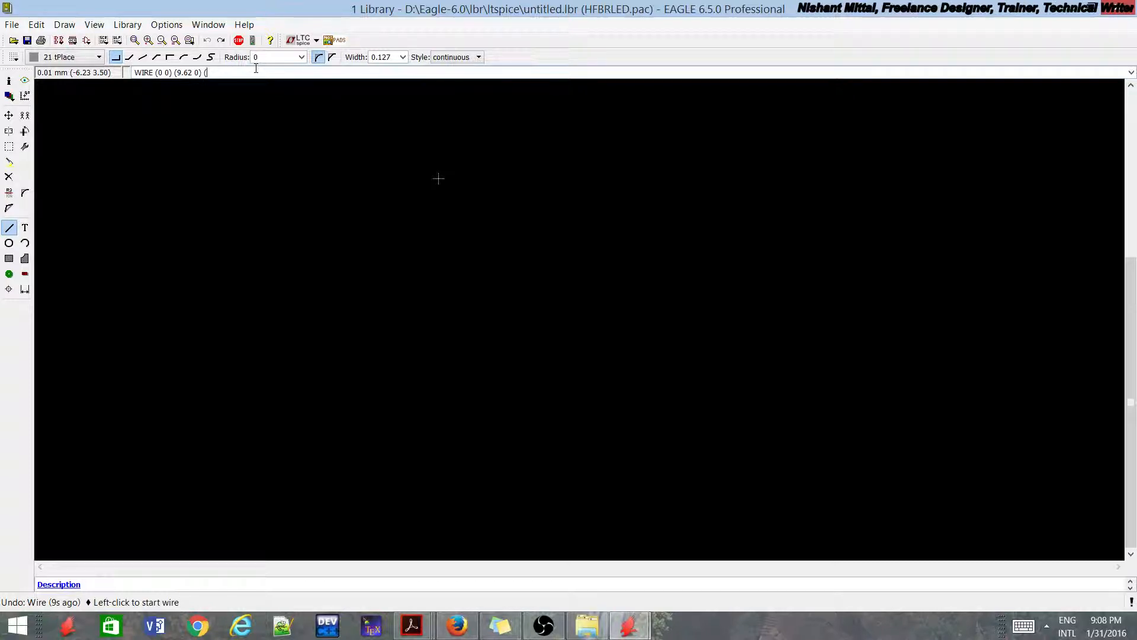
pyautogui.write('7.')
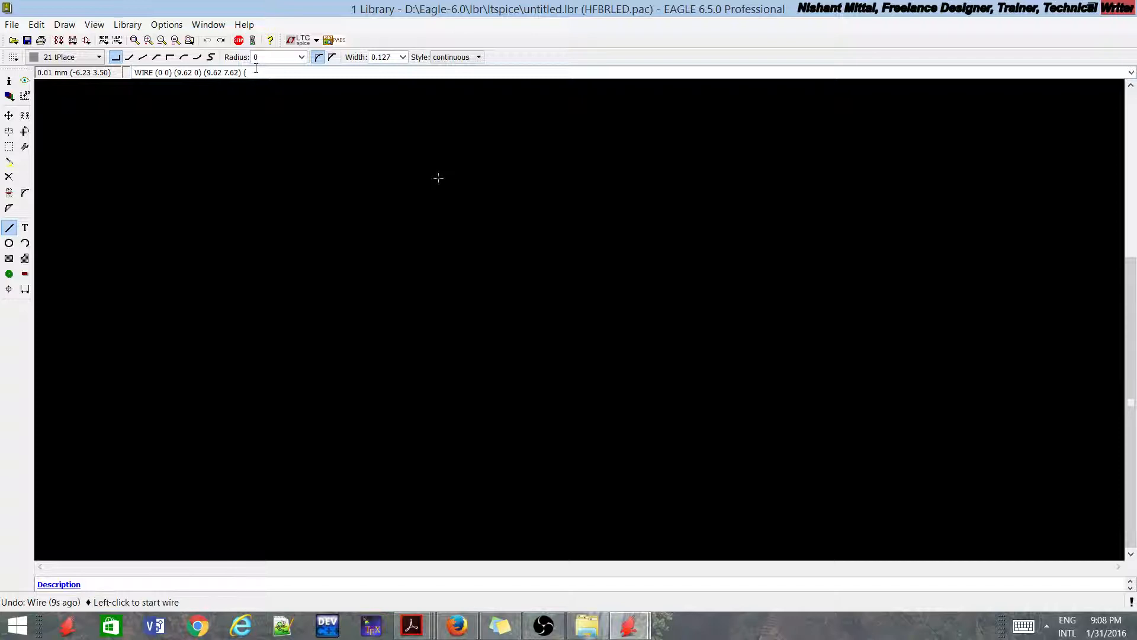
pyautogui.write('7')
pyautogui.write('0 7.62) (0 0')
pyautogui.press('Return')
pyautogui.press('Escape')
pyautogui.scroll(-4, 341, 194)
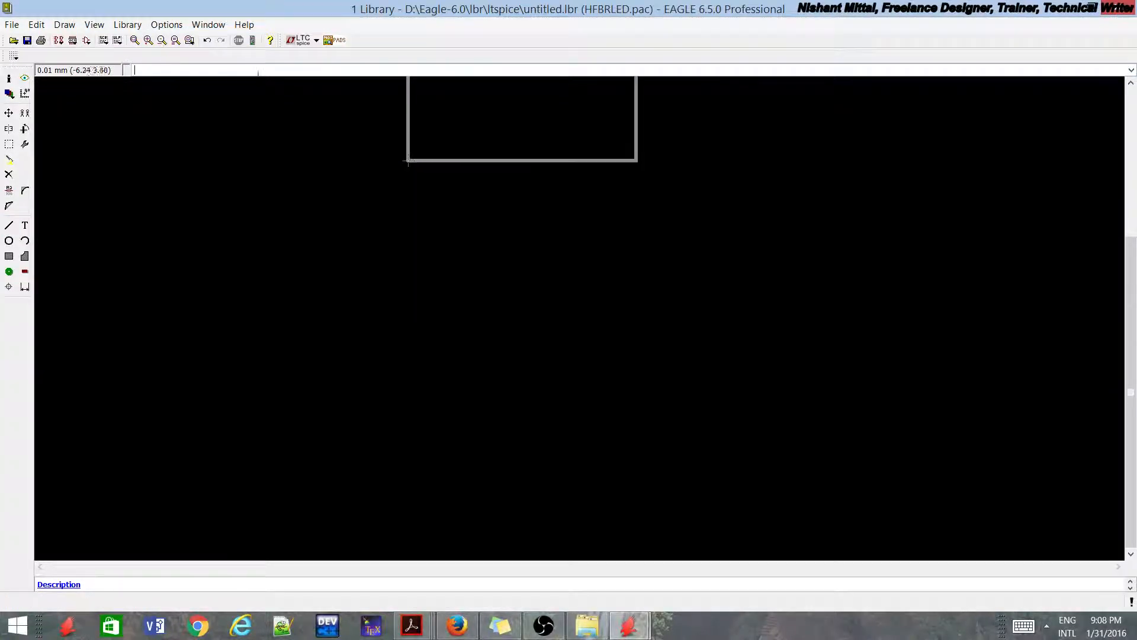
pyautogui.scroll(7, 340, 194)
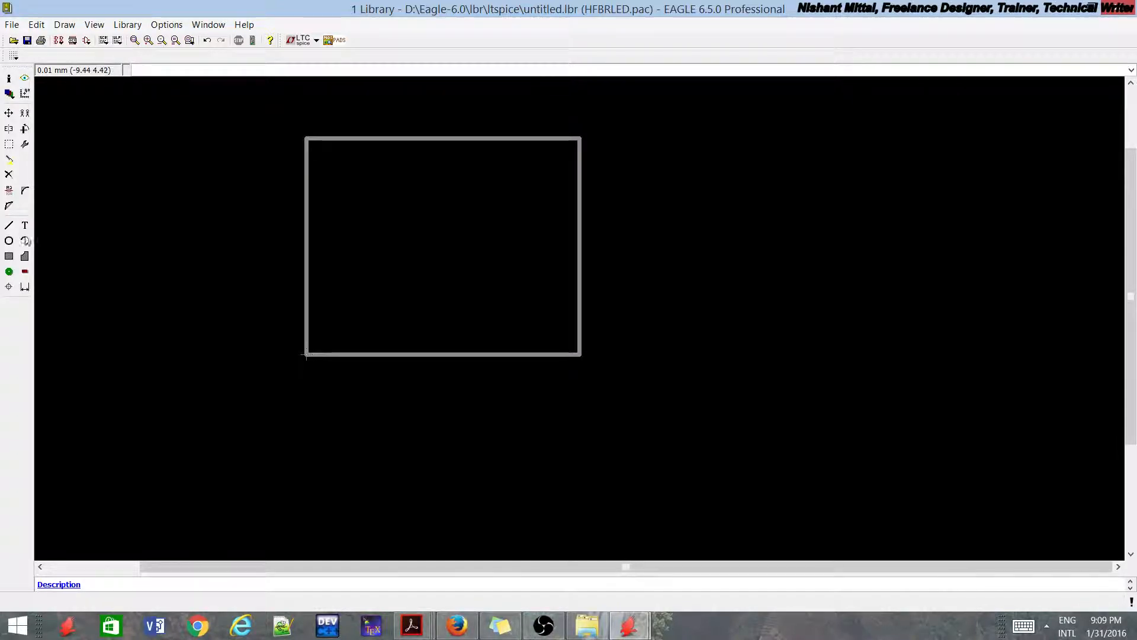
# Check the height and width of the outline rectangle with the Dimension tool without placing any dimensions.
pyautogui.click(25, 289)
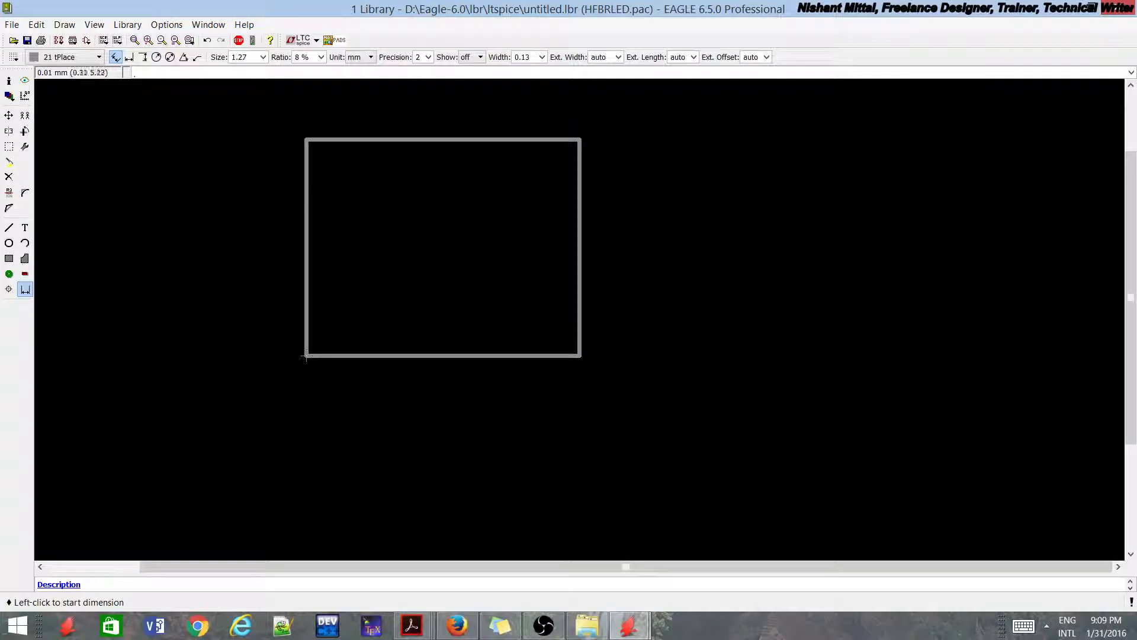
pyautogui.click(306, 225)
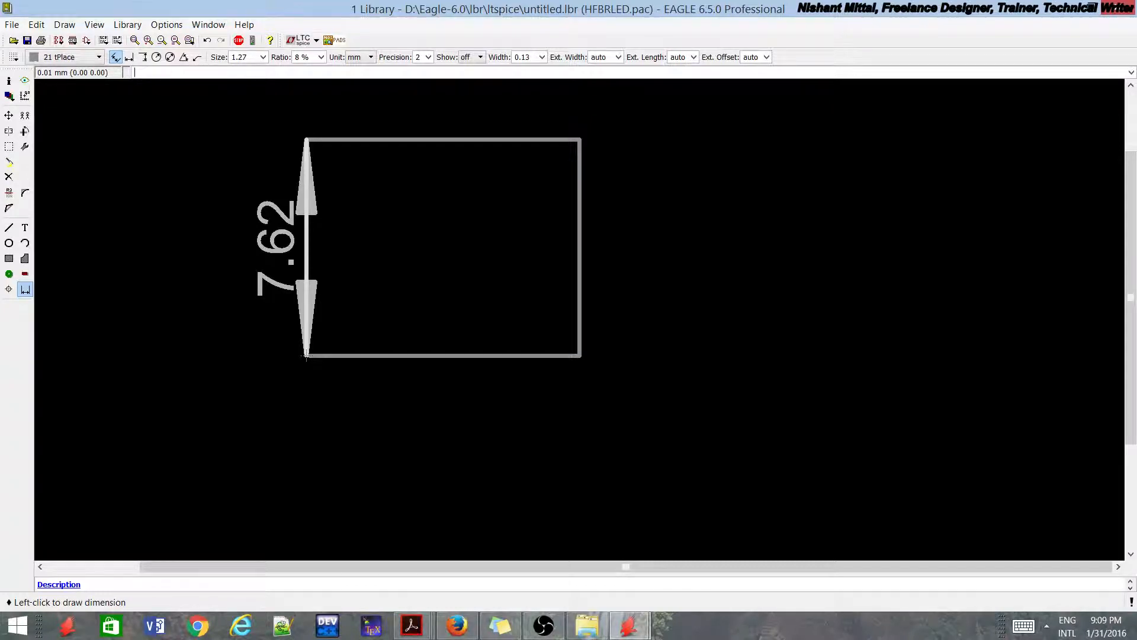
pyautogui.scroll(-1, 306, 357)
pyautogui.scroll(2, 529, 176)
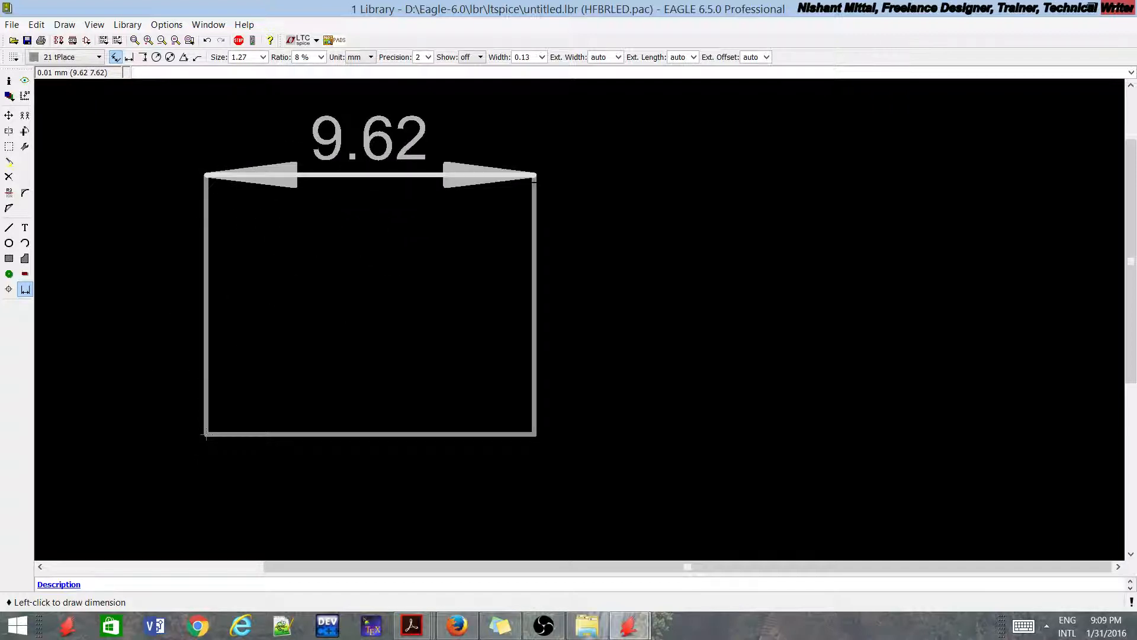
pyautogui.press('Escape')
pyautogui.scroll(-2, 535, 178)
pyautogui.scroll(2, 473, 142)
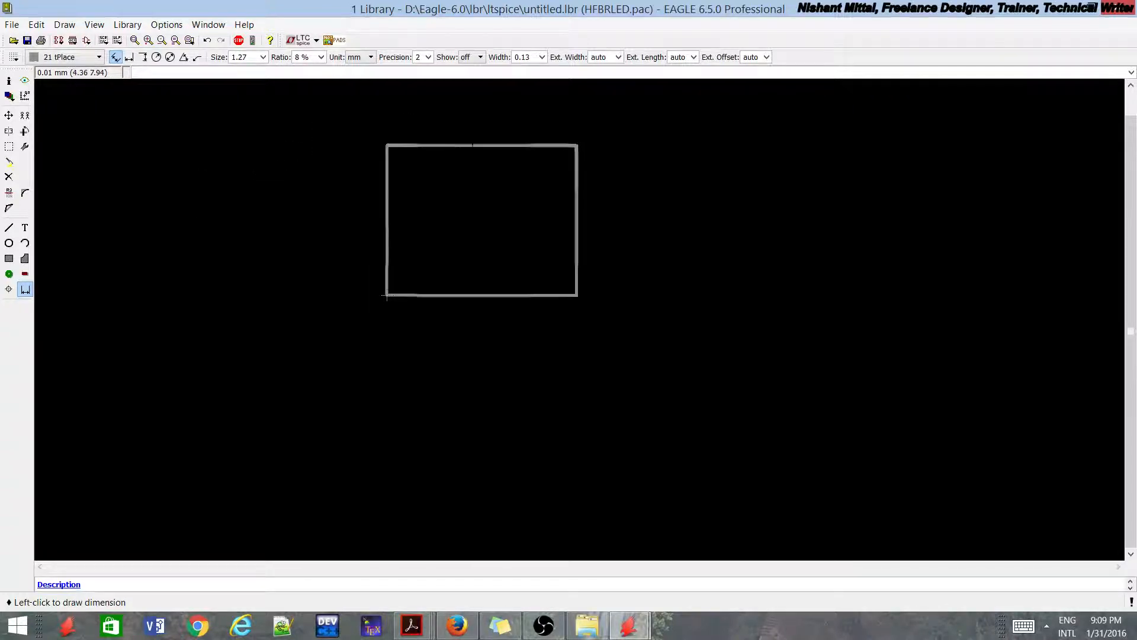
pyautogui.scroll(2, 473, 144)
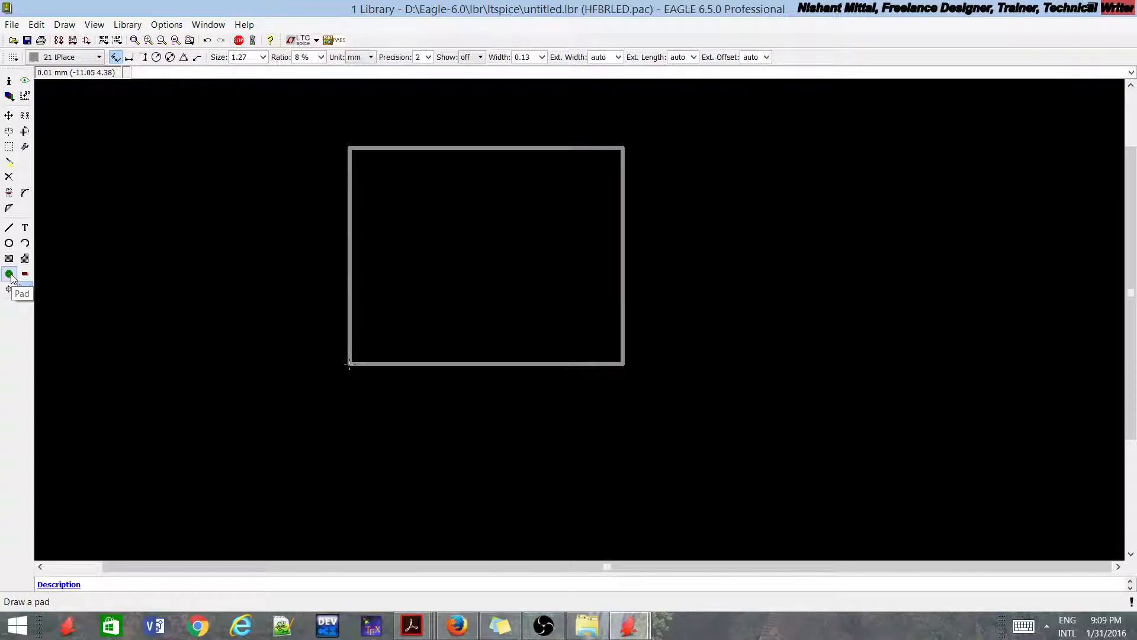
# Start the Pad tool and switch to the datasheet PDF to read the horizontal module's pin hole diameter and positions.
pyautogui.click(10, 274)
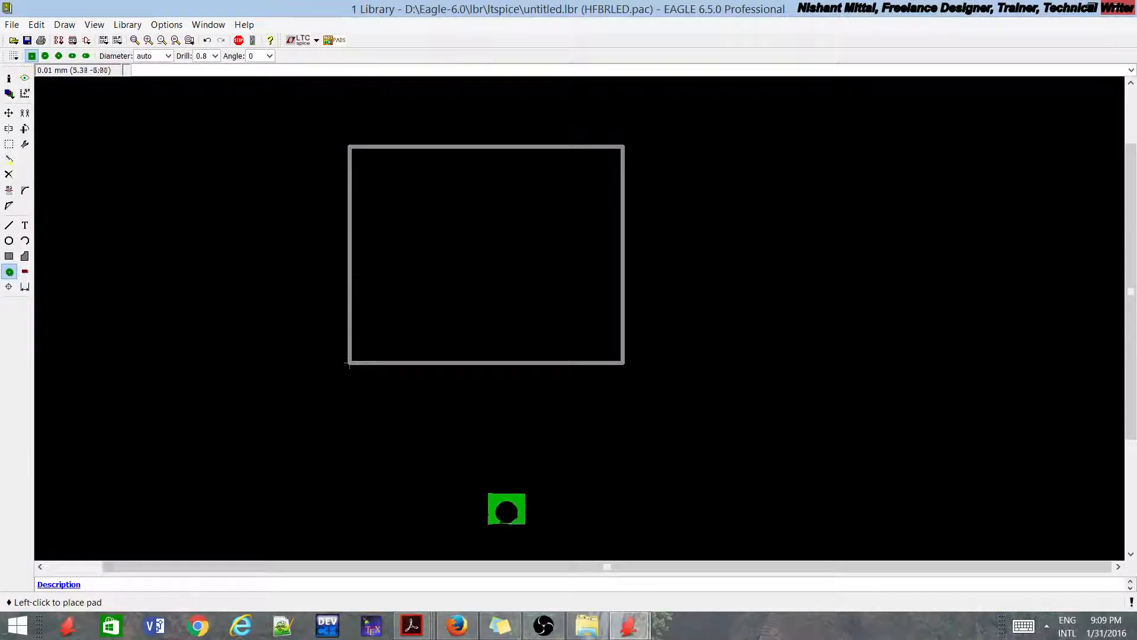
pyautogui.click(427, 625)
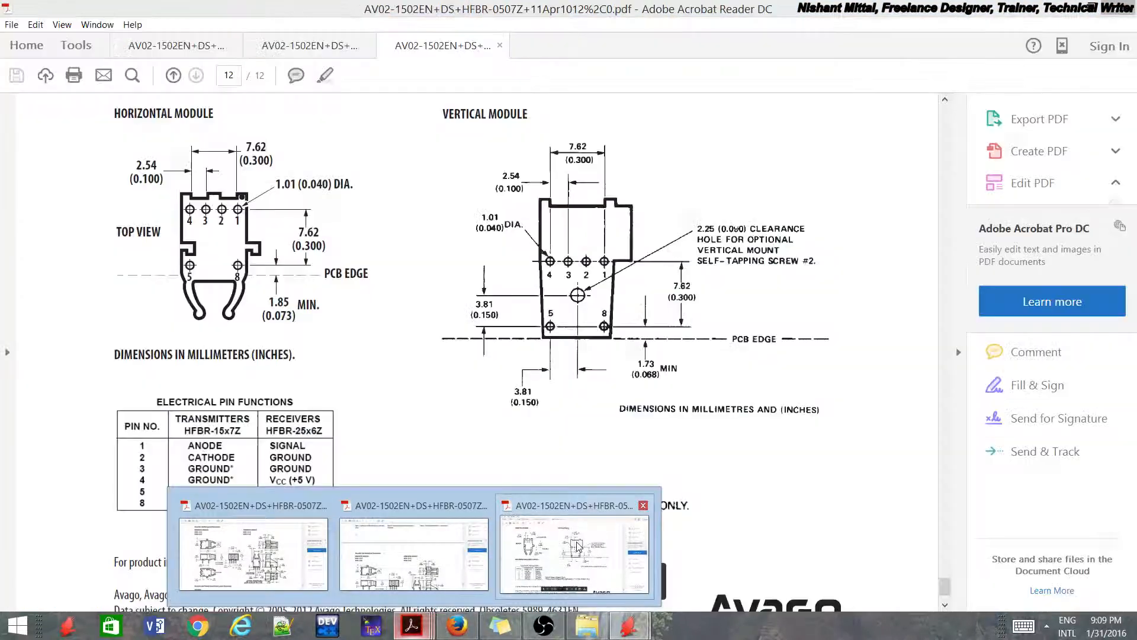
pyautogui.click(577, 546)
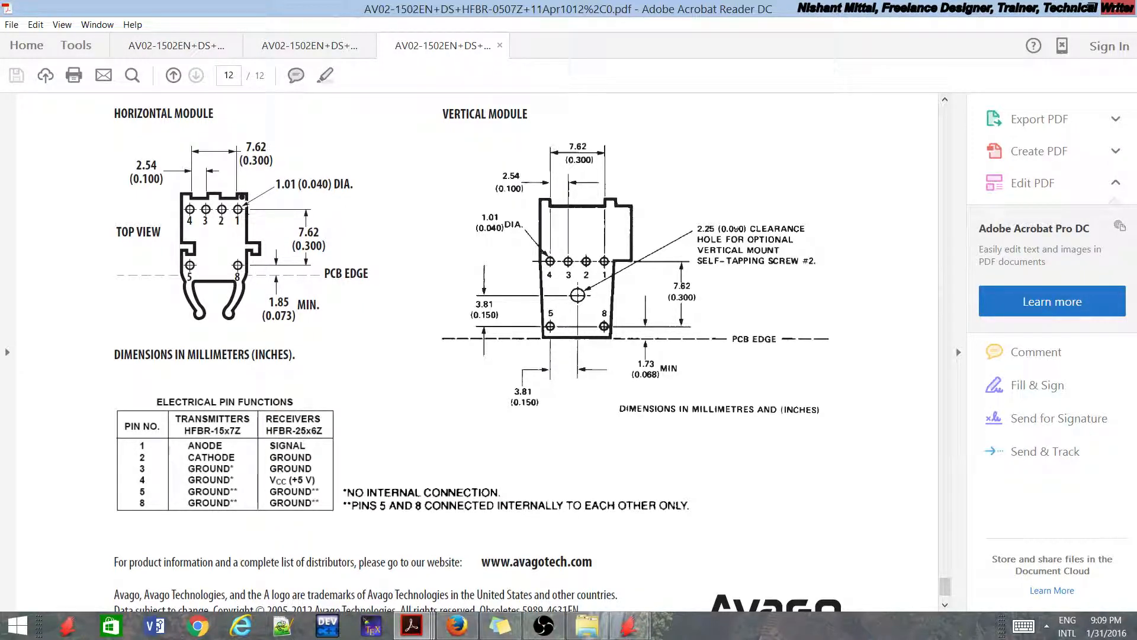
# Check the horizontal module's pins 4 to 1 in the datasheet PDF, then return to the EAGLE package and choose the octagonal pad shape.
pyautogui.moveTo(244, 213); pyautogui.dragTo(186, 225)
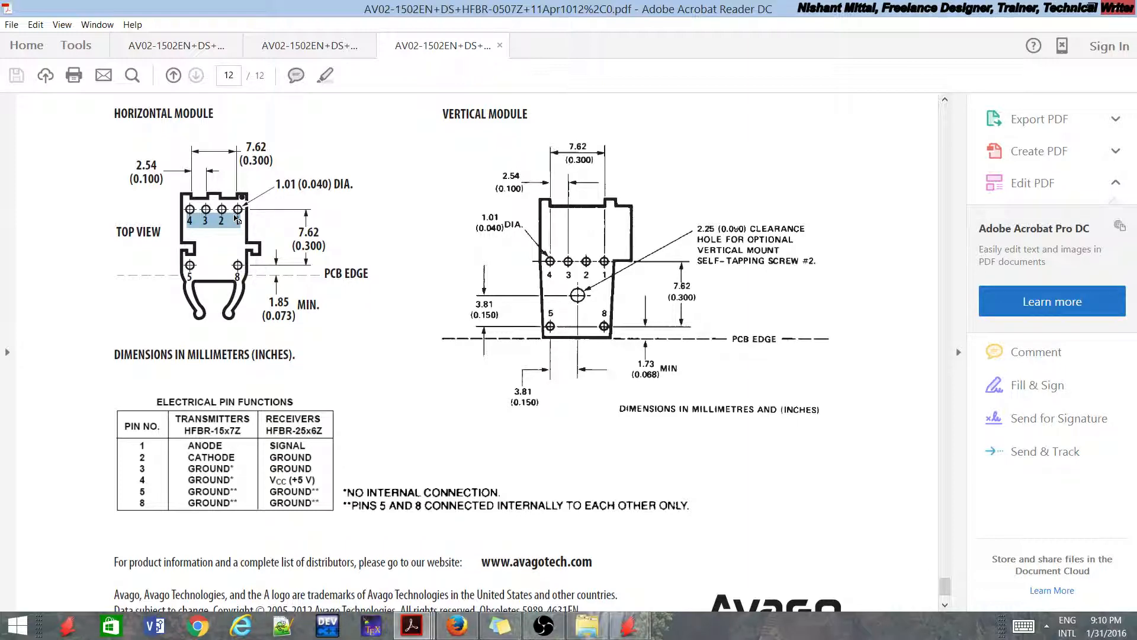
pyautogui.hotkey('alt', 'Tab')
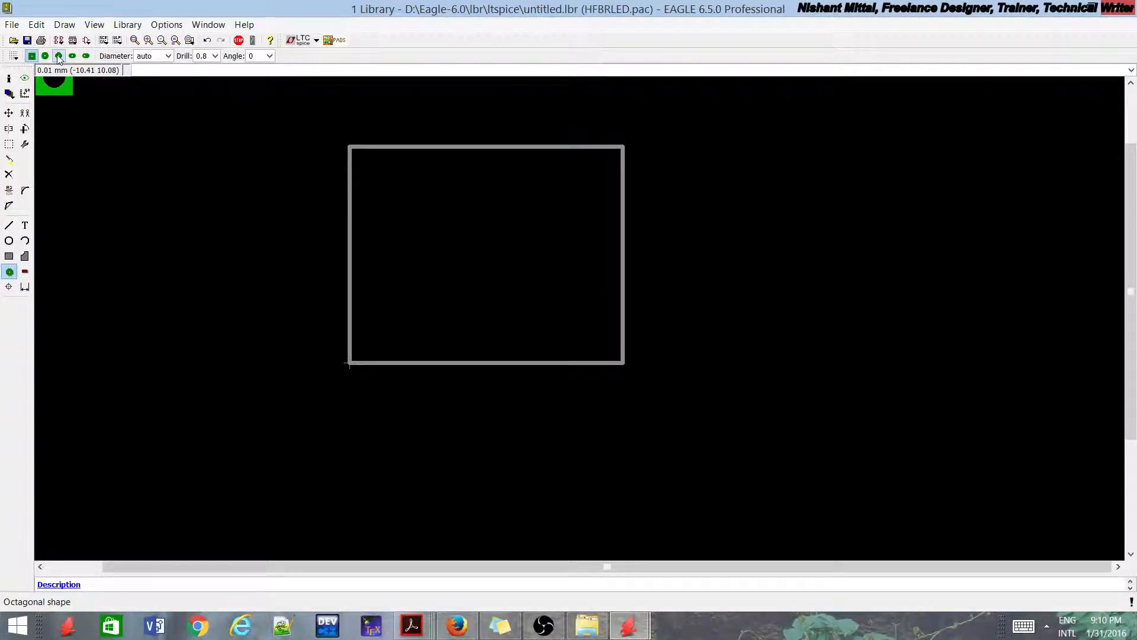
pyautogui.hotkey('alt', 'Tab')
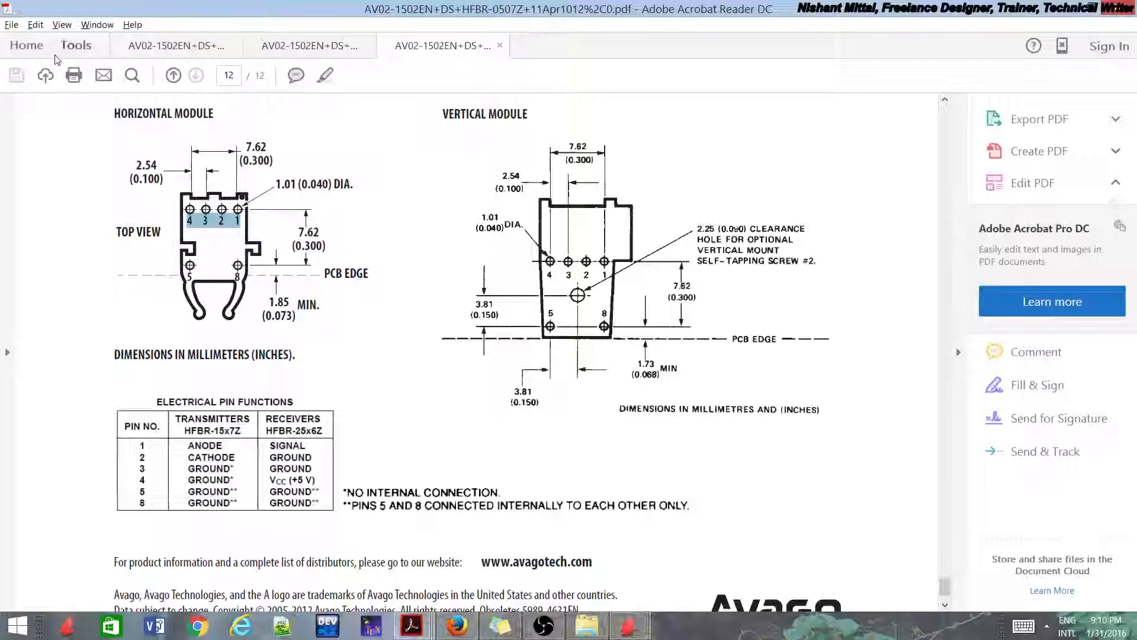
pyautogui.hotkey('alt', 'Tab')
pyautogui.click(47, 56)
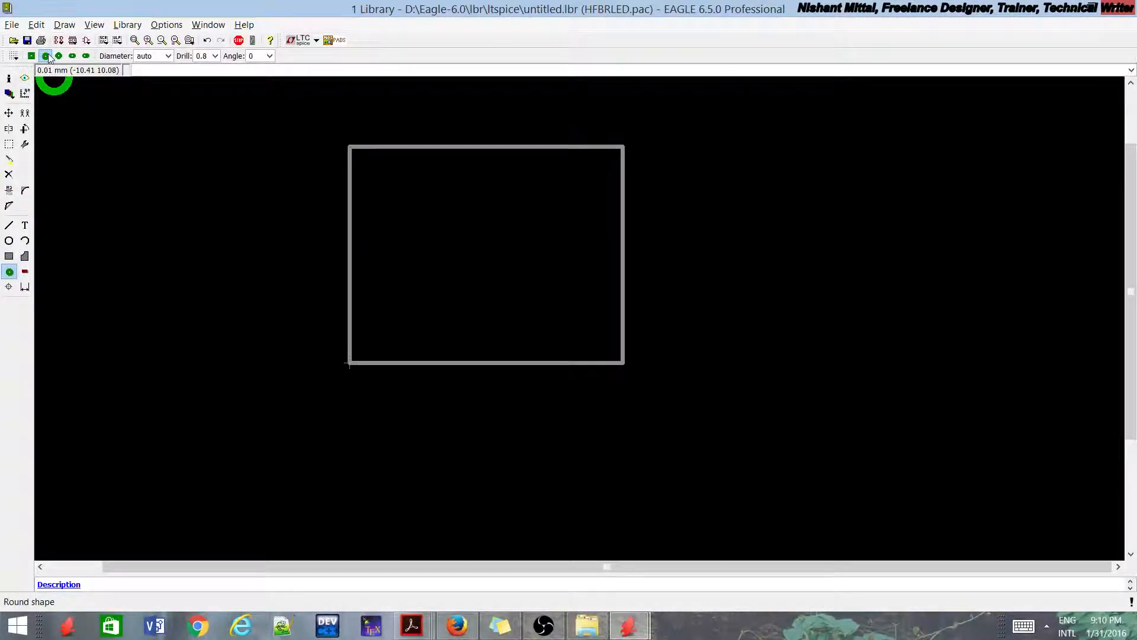
pyautogui.click(59, 55)
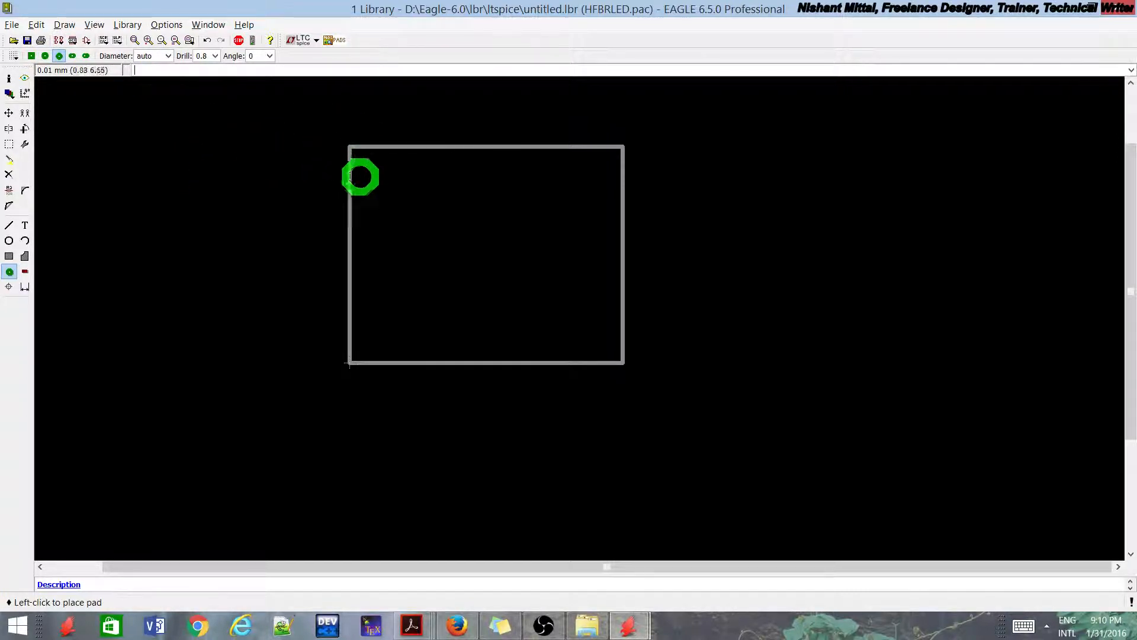
# Try a pad drill diameter of 0.6 and then 0.5.
pyautogui.click(214, 57)
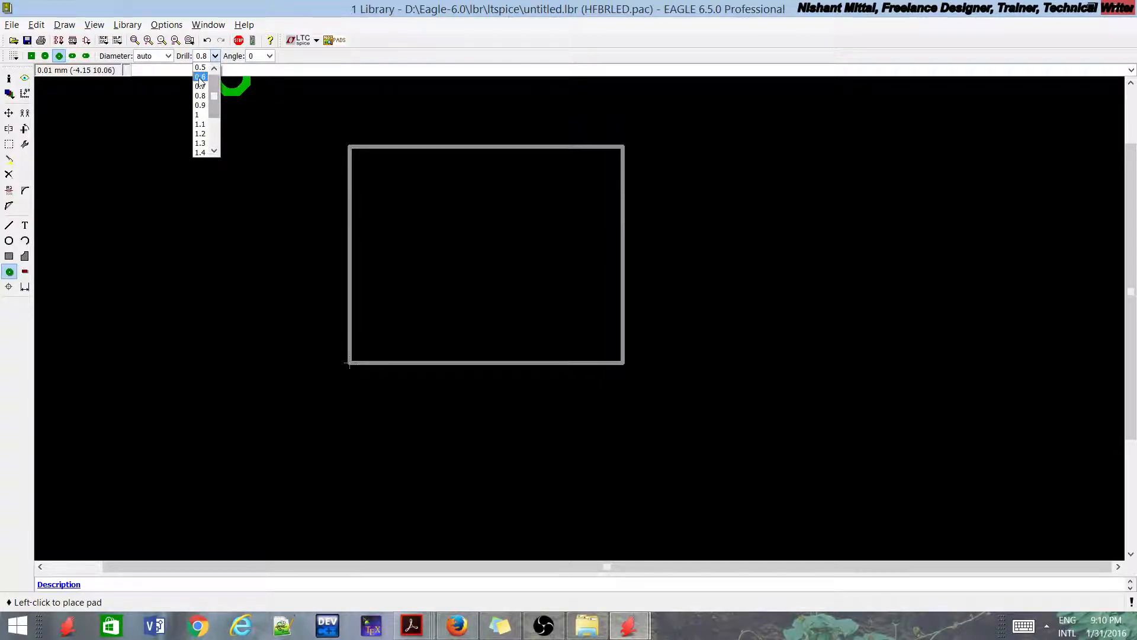
pyautogui.click(200, 76)
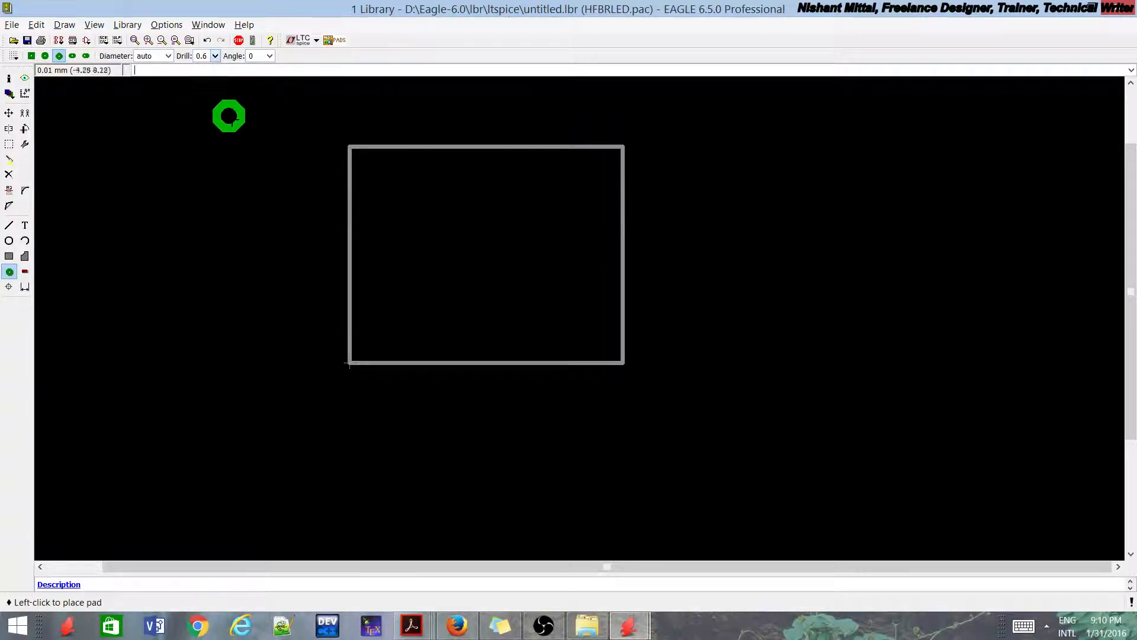
pyautogui.click(203, 56)
pyautogui.click(204, 69)
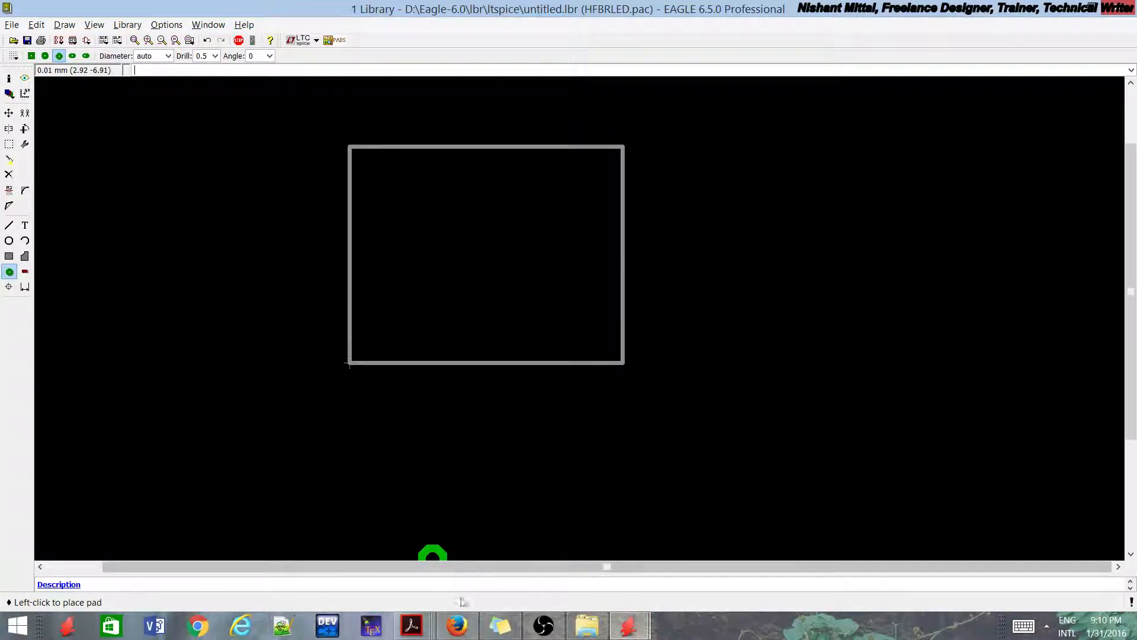
# Read the pin hole dimensions in the datasheet PDF, then try a pad drill diameter of 1 in the EAGLE package.
pyautogui.click(412, 625)
pyautogui.click(535, 562)
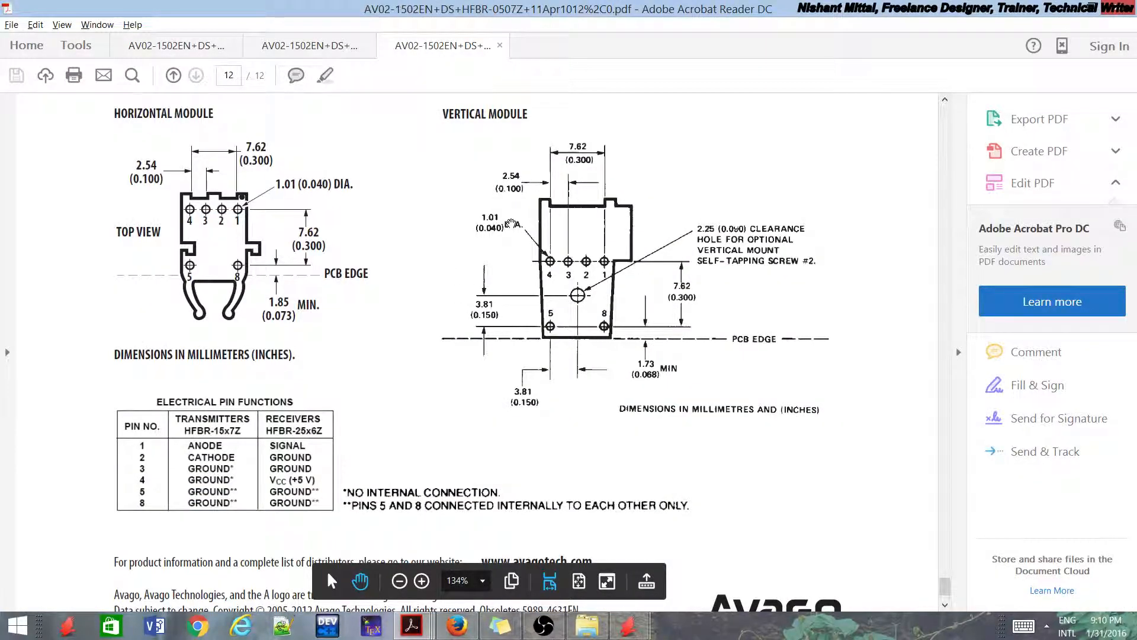
pyautogui.scroll(-2, 512, 223)
pyautogui.scroll(10, 513, 223)
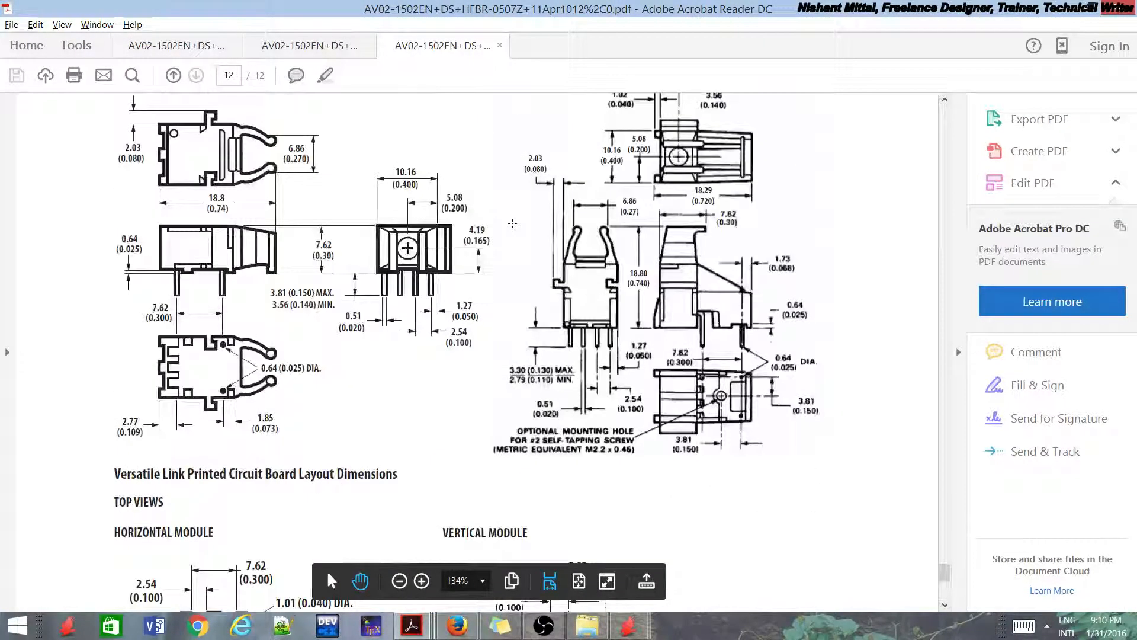
pyautogui.scroll(-5, 426, 273)
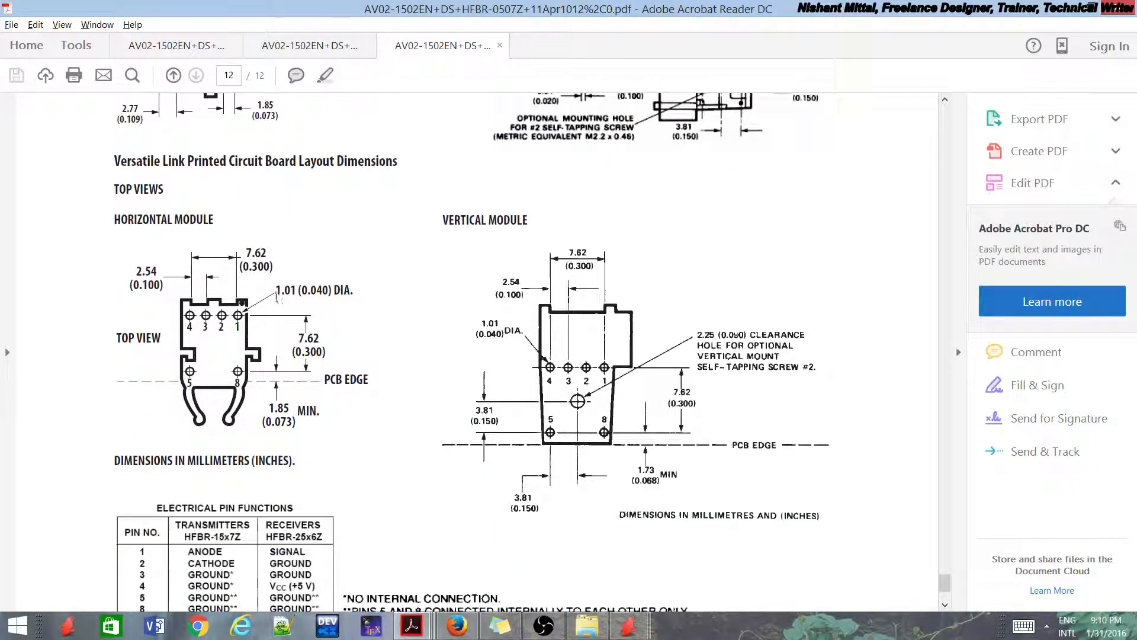
pyautogui.hotkey('alt', 'Tab')
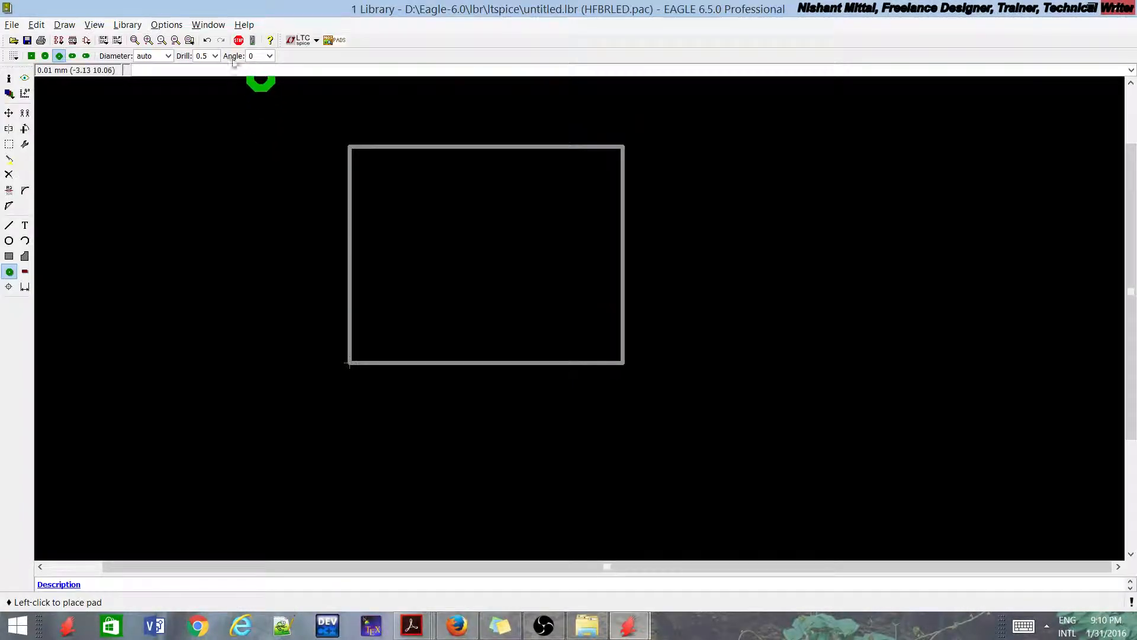
pyautogui.click(214, 55)
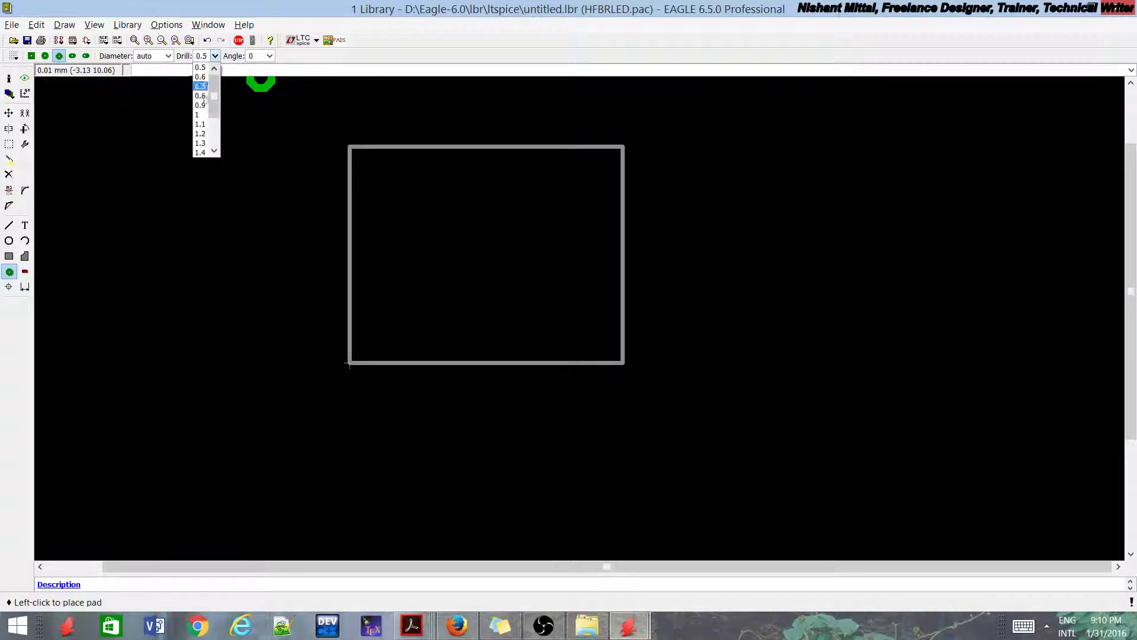
pyautogui.click(201, 118)
pyautogui.scroll(1, 375, 177)
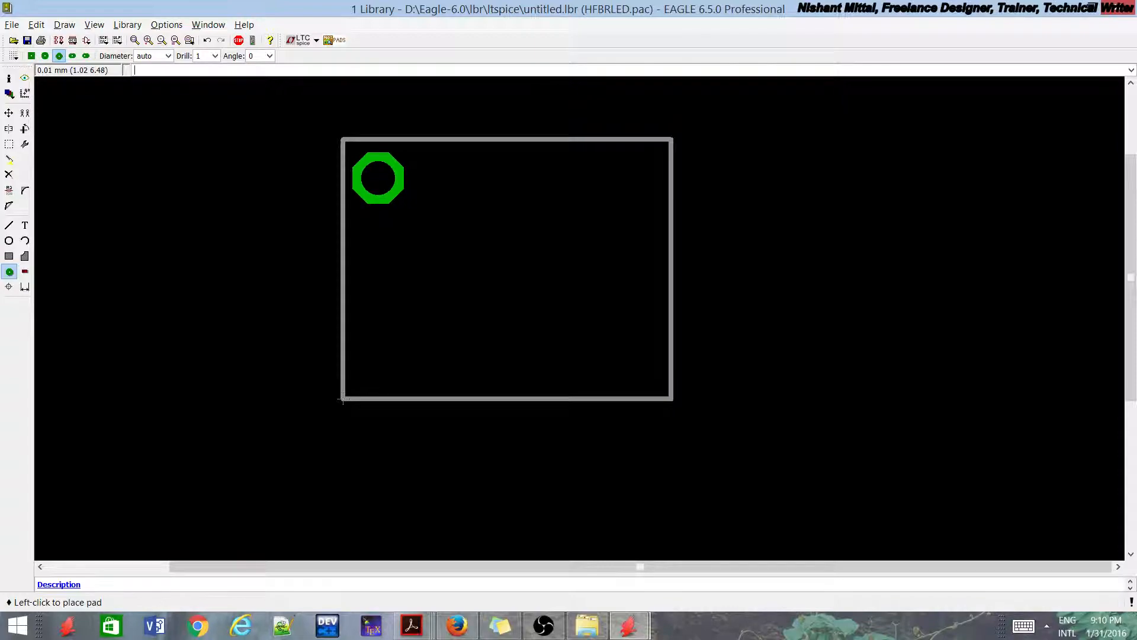
# Recheck the horizontal module's board layout in the datasheet PDF, then set the pad drill diameter to 0.4 in the EAGLE package.
pyautogui.hotkey('alt', 'Tab')
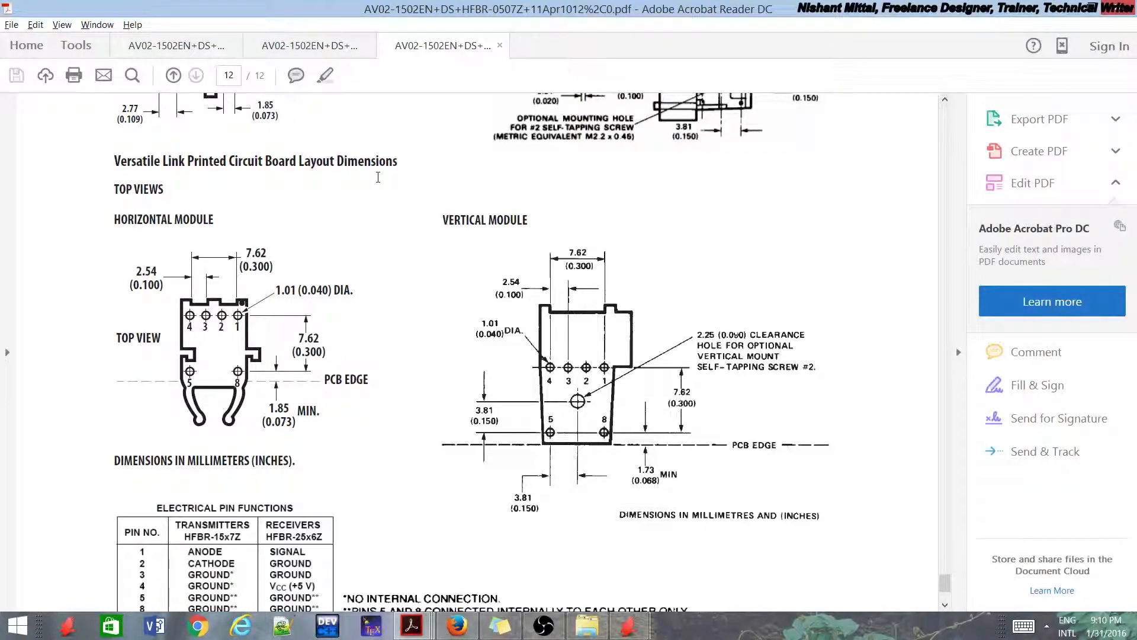
pyautogui.scroll(-4, 378, 178)
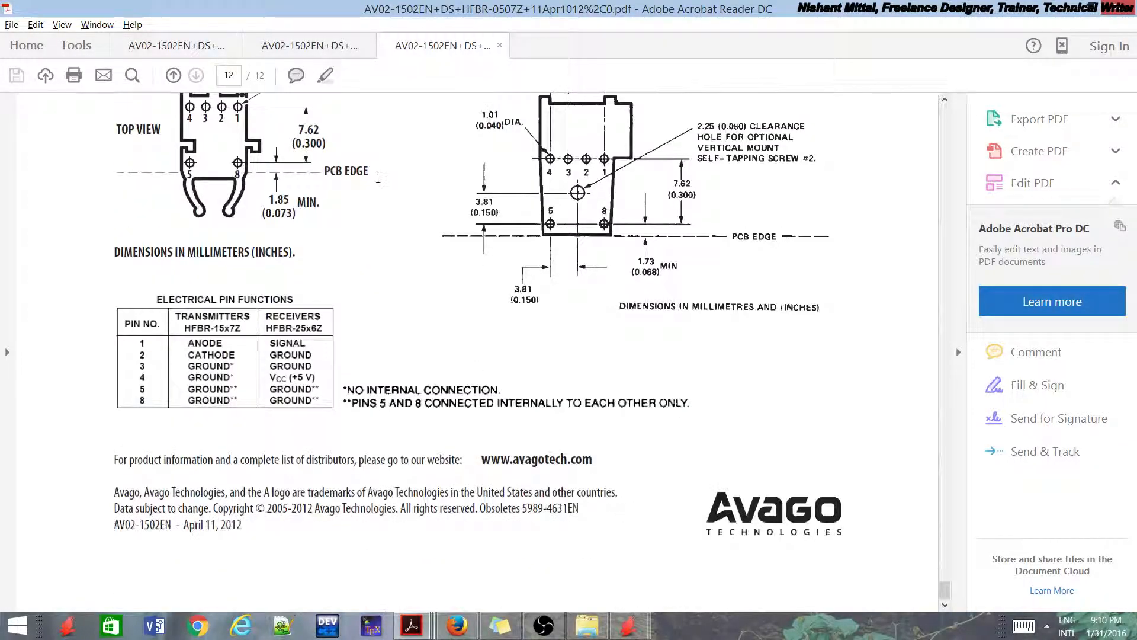
pyautogui.scroll(2, 378, 177)
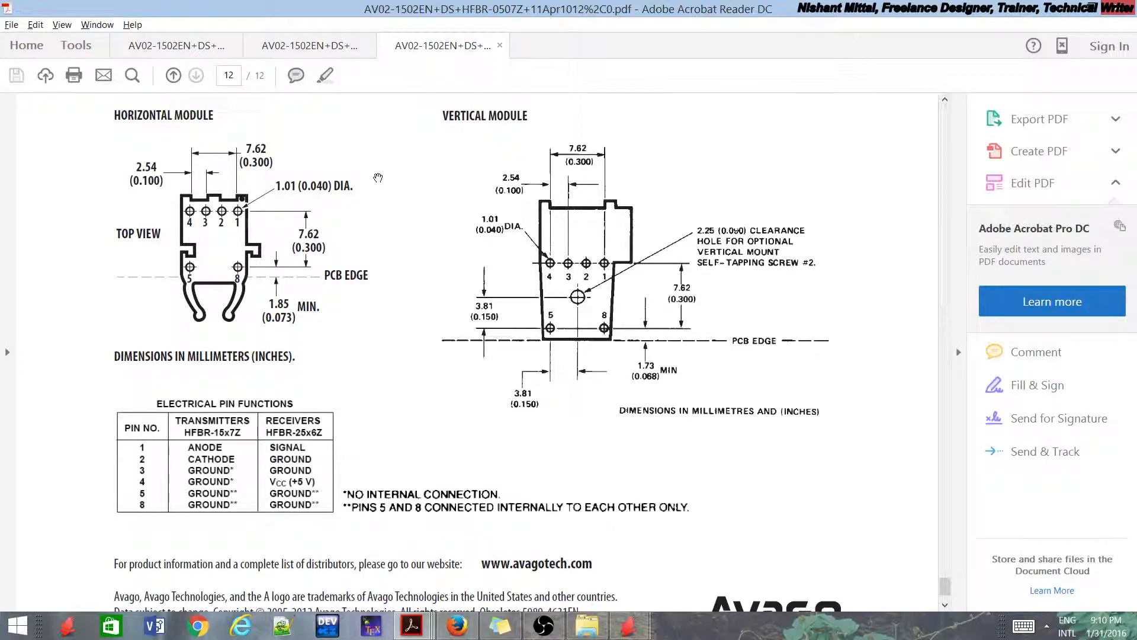
pyautogui.hotkey('alt', 'Tab')
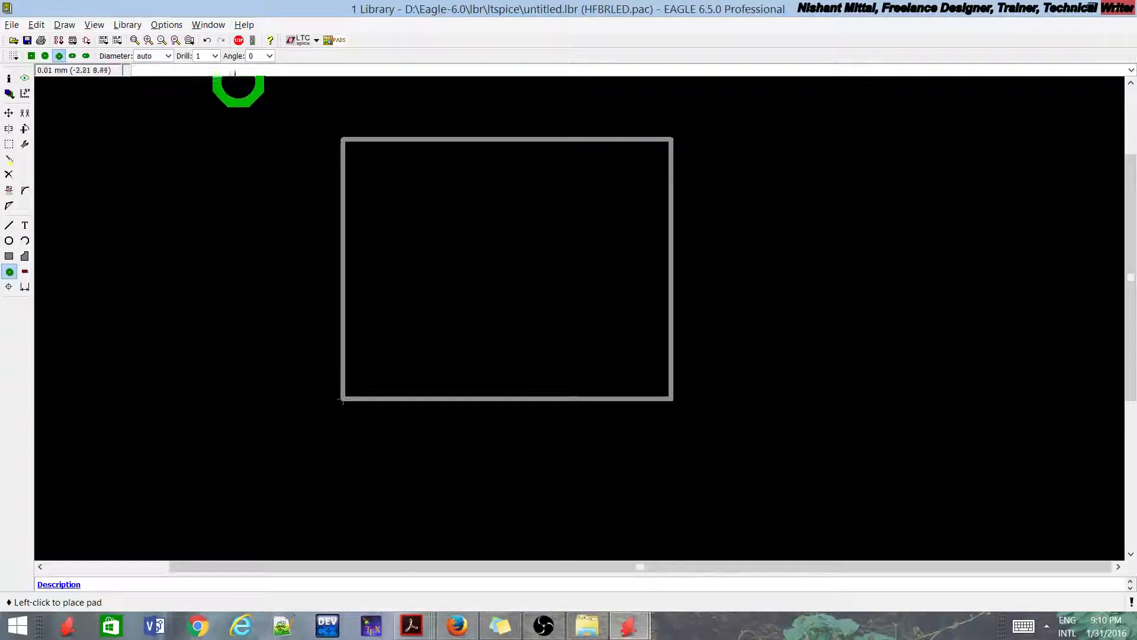
pyautogui.click(215, 56)
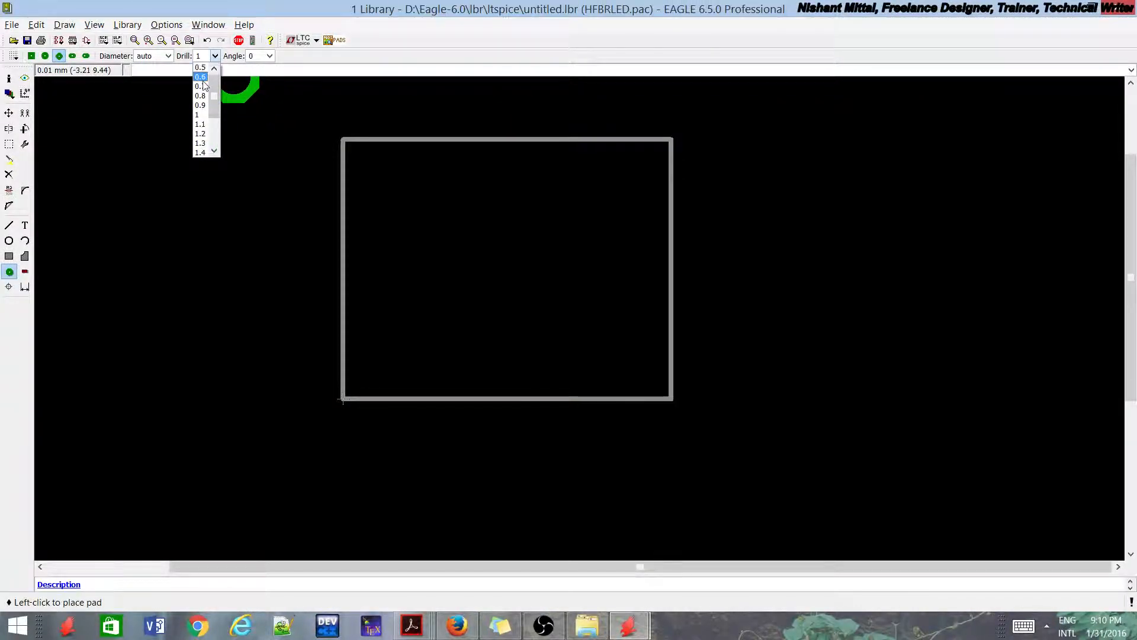
pyautogui.click(202, 67)
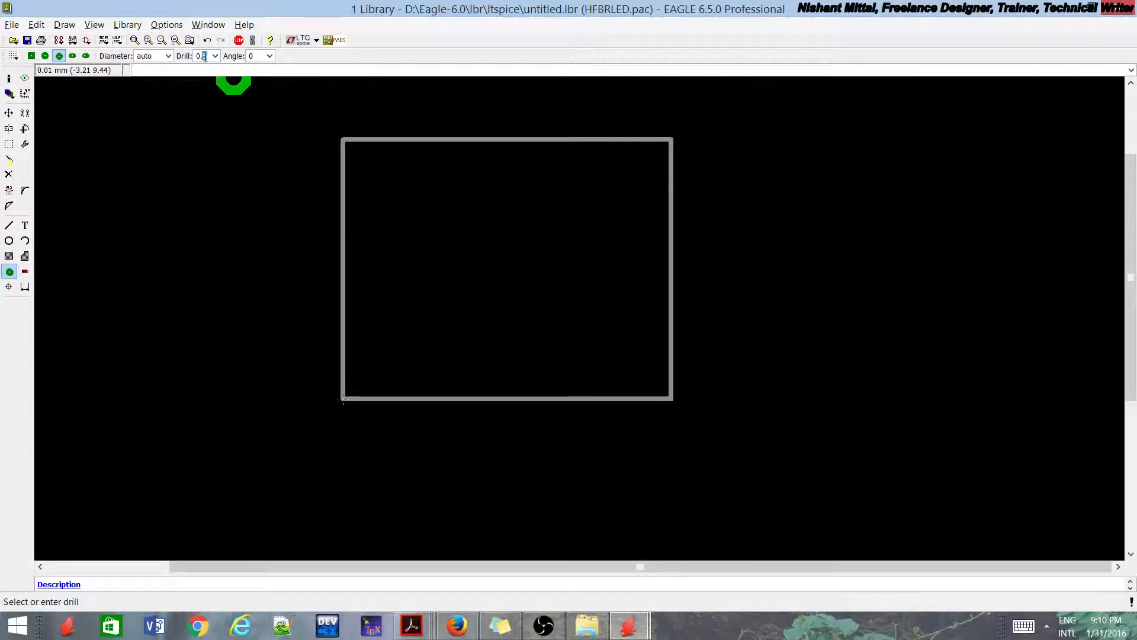
pyautogui.write('4')
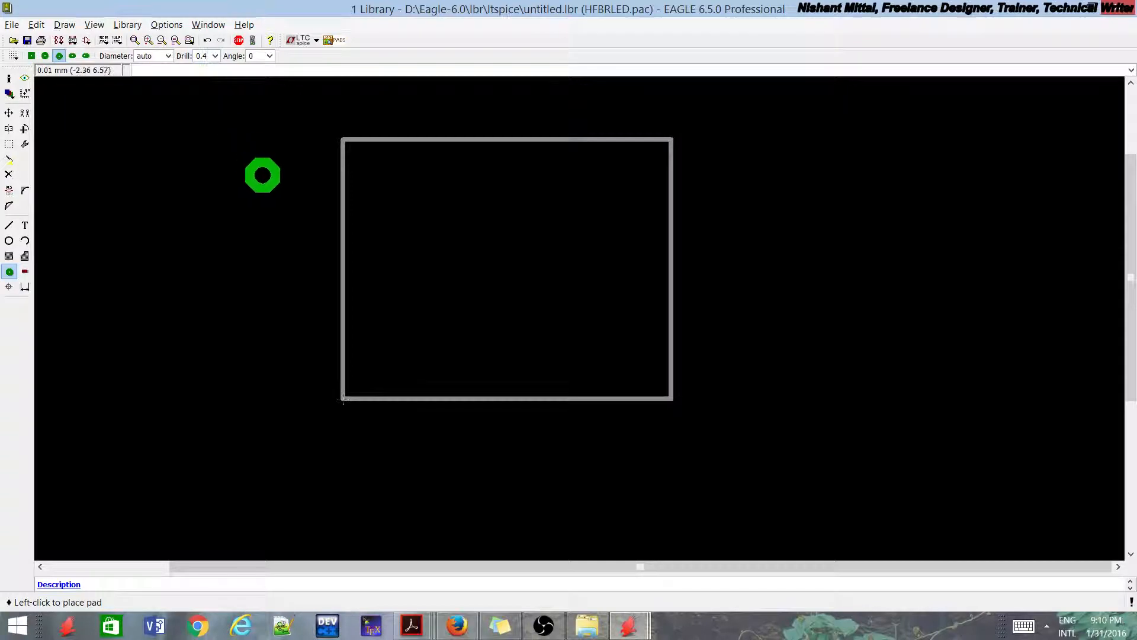
# Place four pads in a column just inside the outline's left edge, about 1.7 mm apart, starting near (0.83 6.44).
pyautogui.scroll(1, 290, 165)
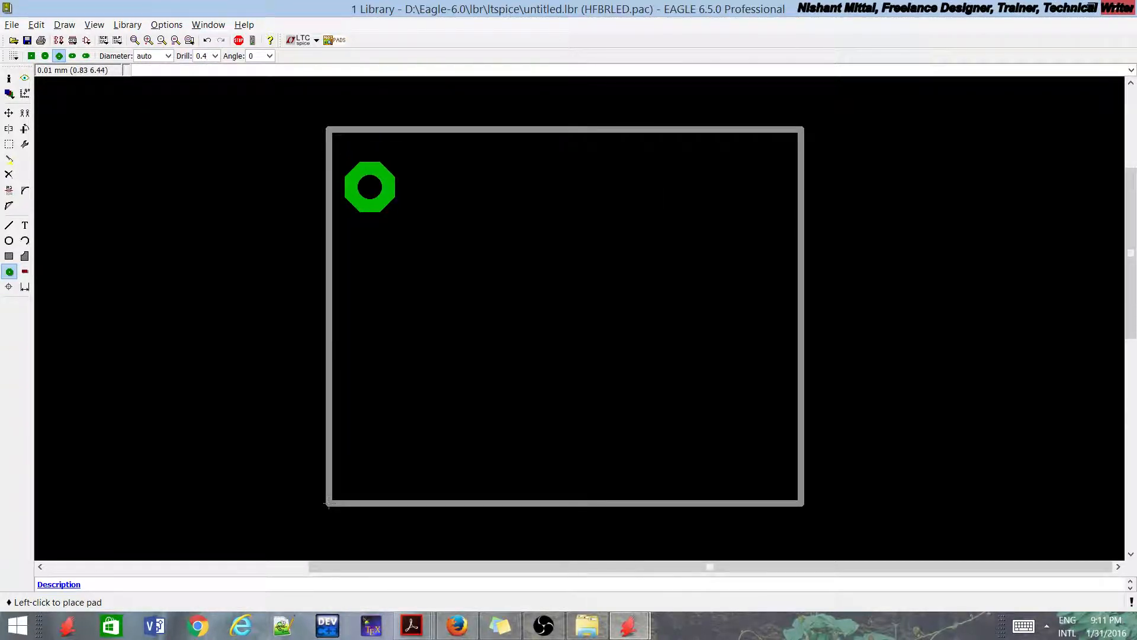
pyautogui.click(370, 187)
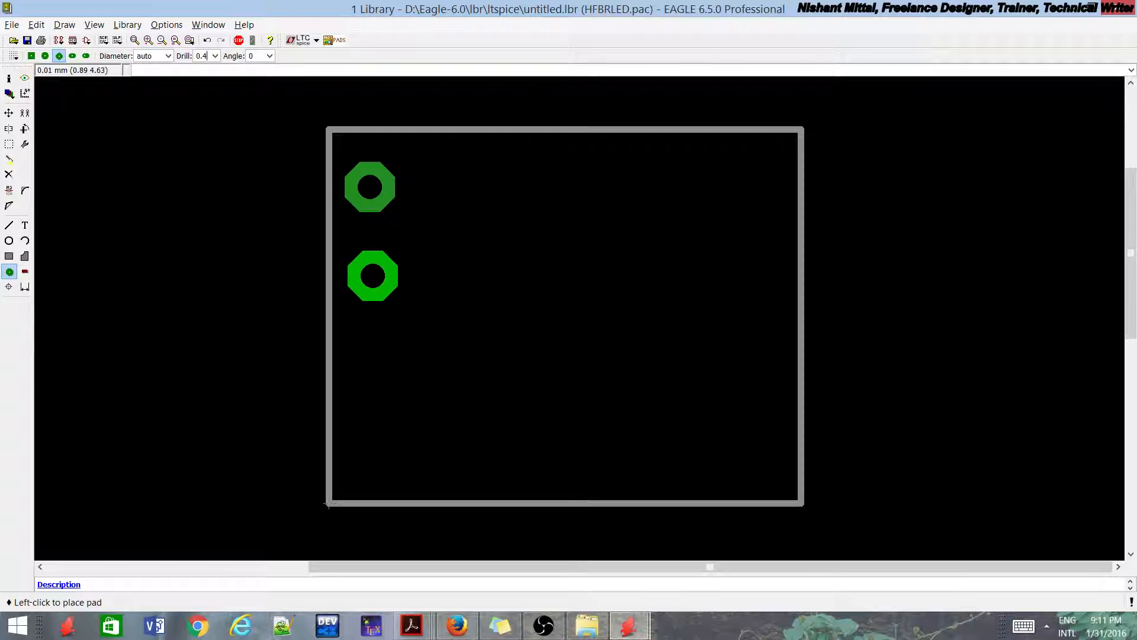
pyautogui.click(368, 272)
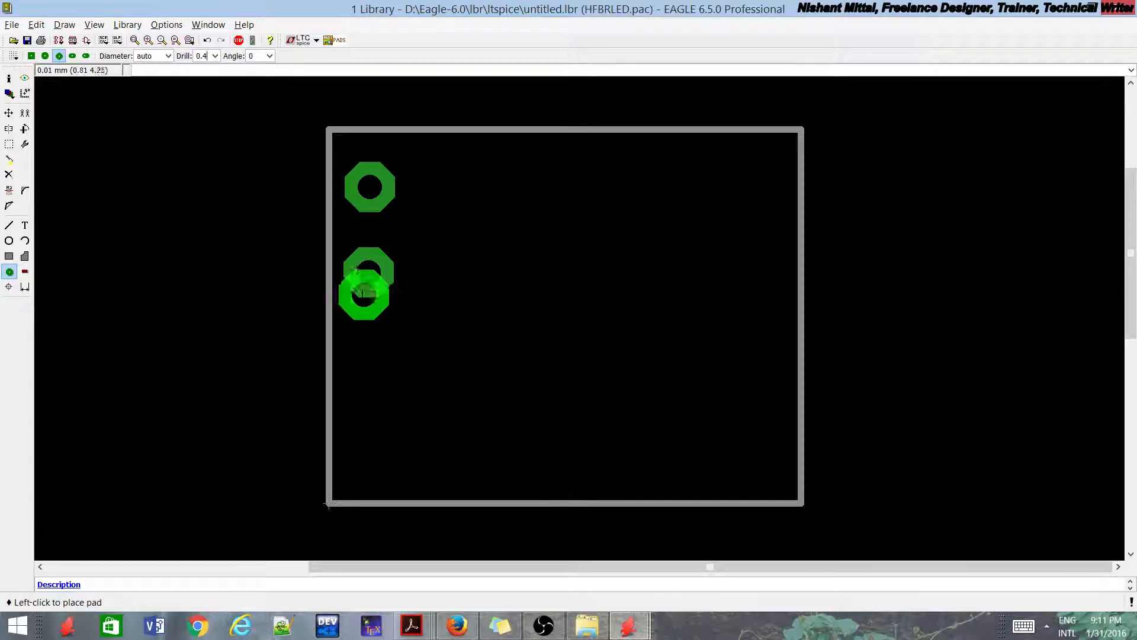
pyautogui.click(364, 356)
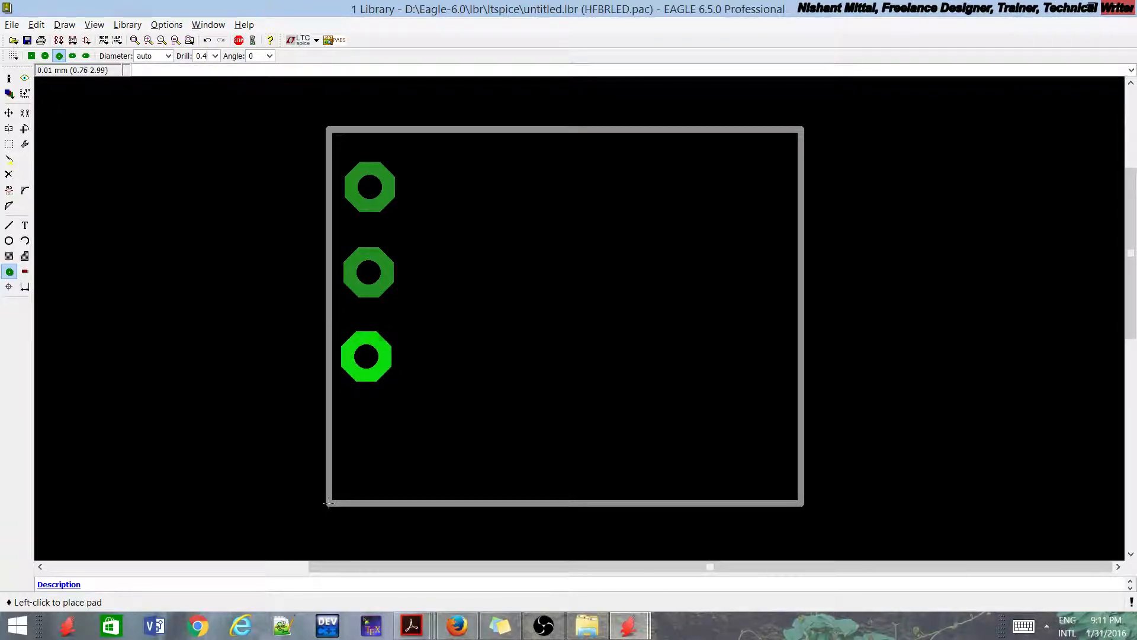
pyautogui.scroll(-1, 366, 361)
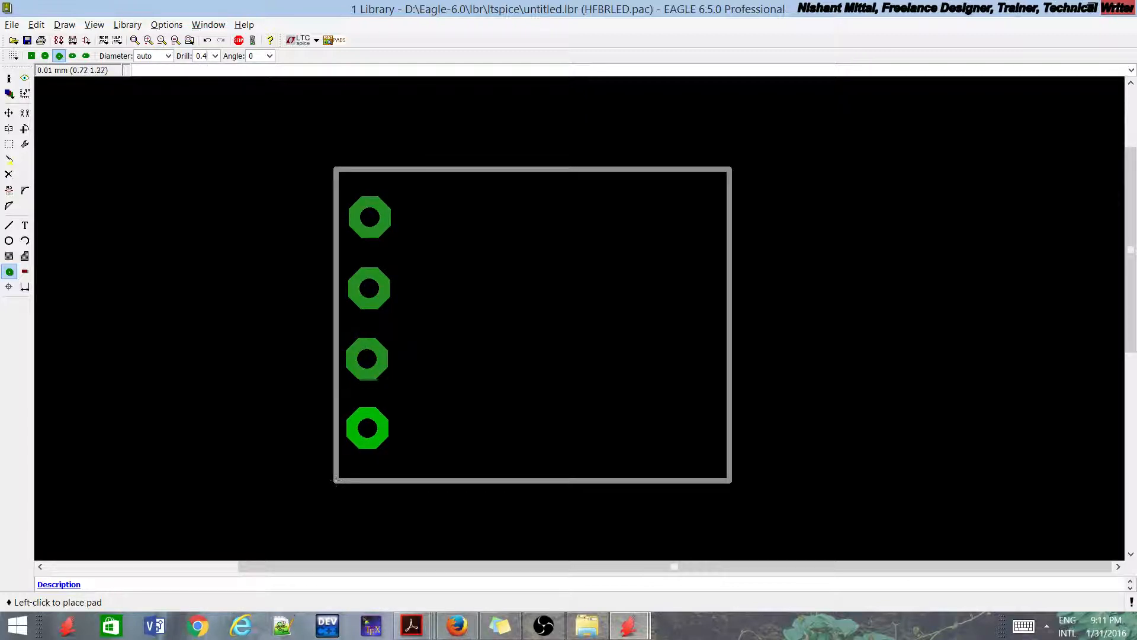
pyautogui.click(366, 426)
# Place two pads just inside the outline's right edge, at about (8.7 6.5) and (8.7 1.2).
pyautogui.scroll(-3, 355, 255)
pyautogui.scroll(2, 415, 257)
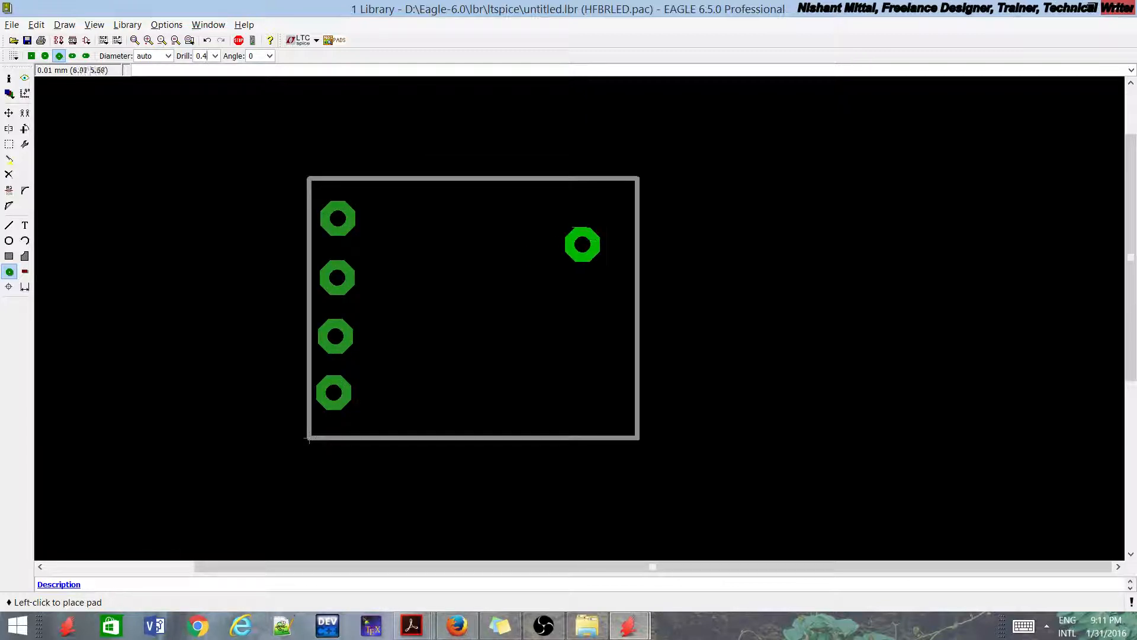
pyautogui.scroll(2, 610, 215)
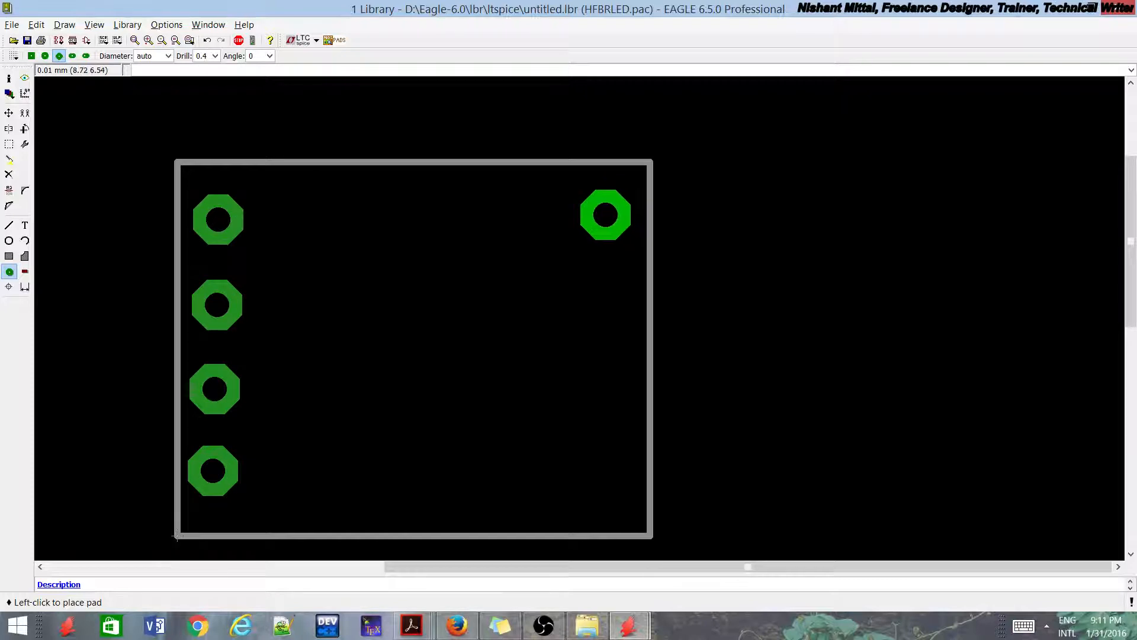
pyautogui.click(605, 211)
pyautogui.scroll(-2, 605, 211)
pyautogui.scroll(1, 611, 310)
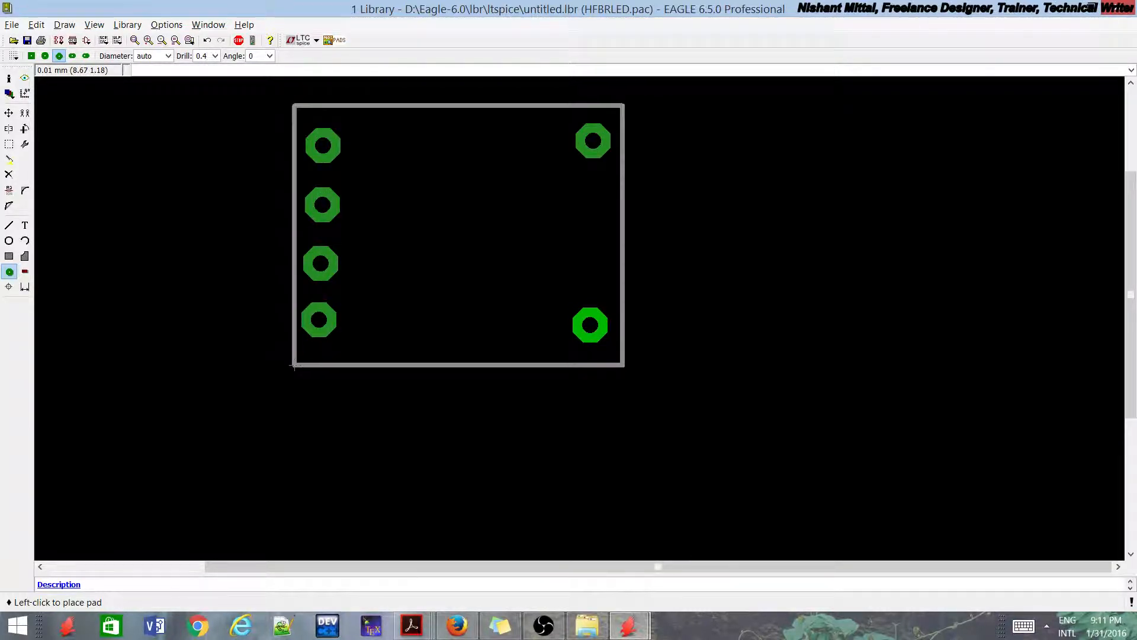
pyautogui.click(588, 323)
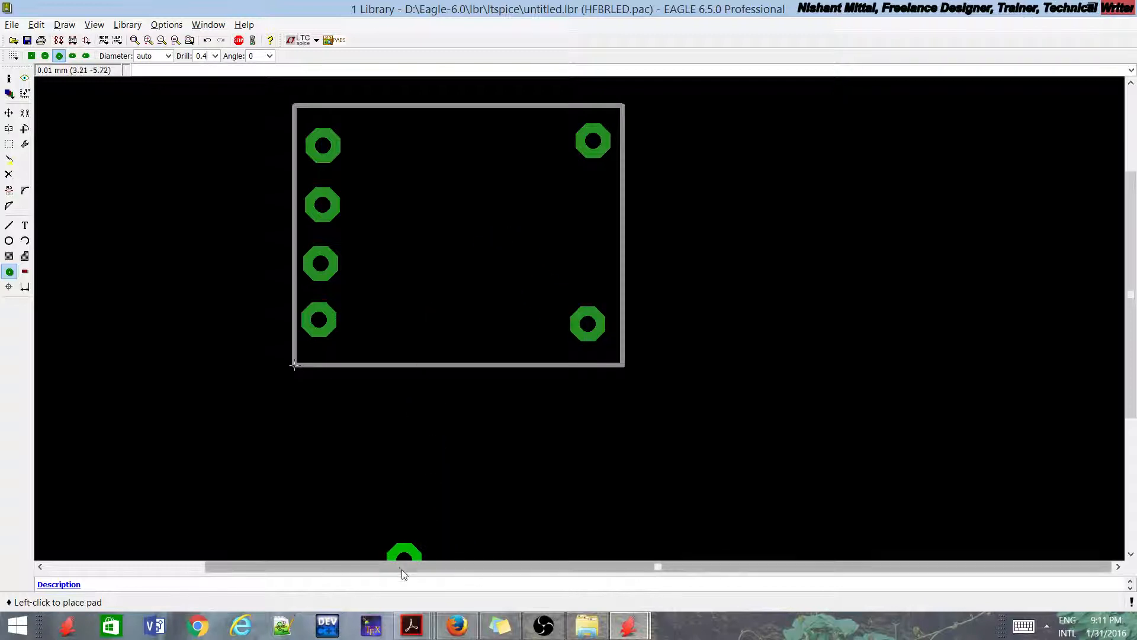
# Recheck the horizontal module's pin layout in the datasheet PDF, then return to the EAGLE package editor.
pyautogui.click(412, 628)
pyautogui.click(575, 554)
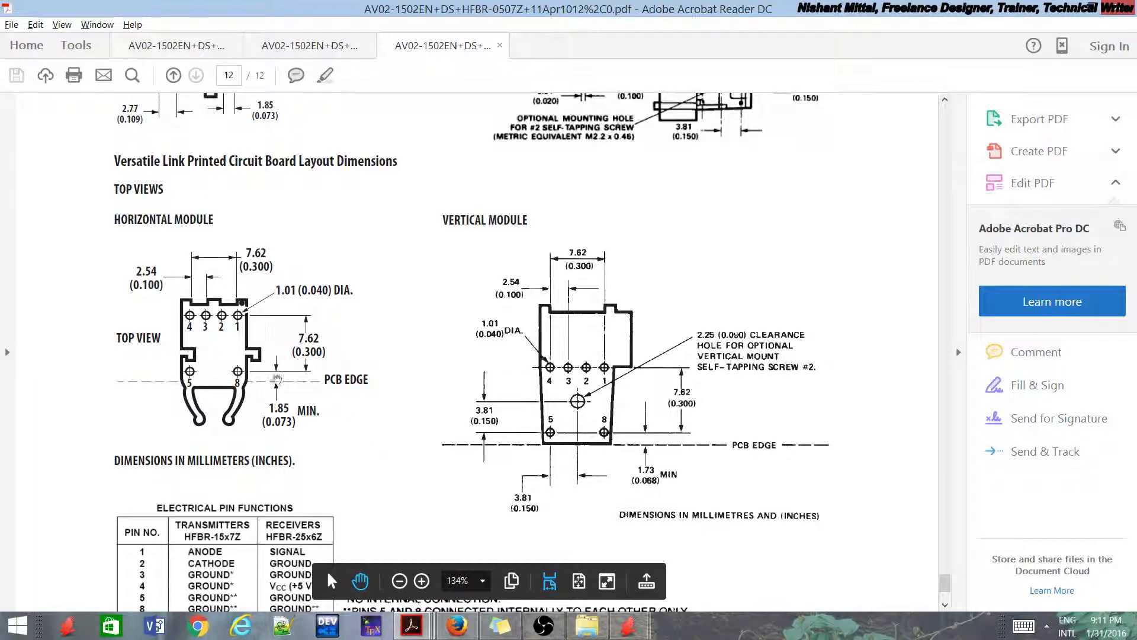
pyautogui.moveTo(414, 627)
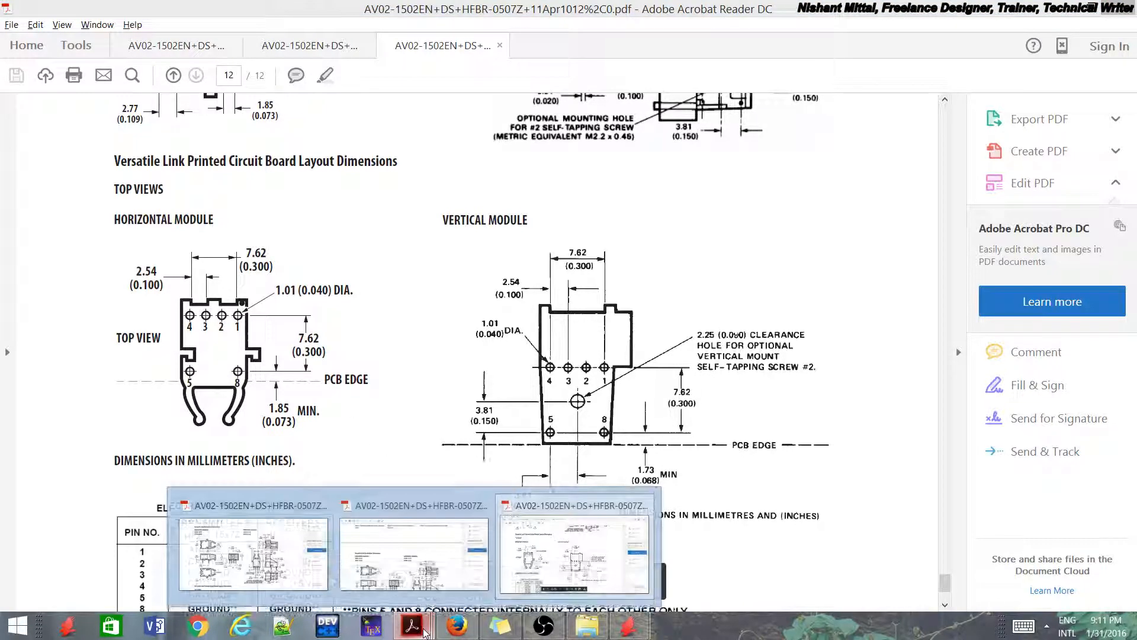
pyautogui.moveTo(628, 627)
pyautogui.click(687, 536)
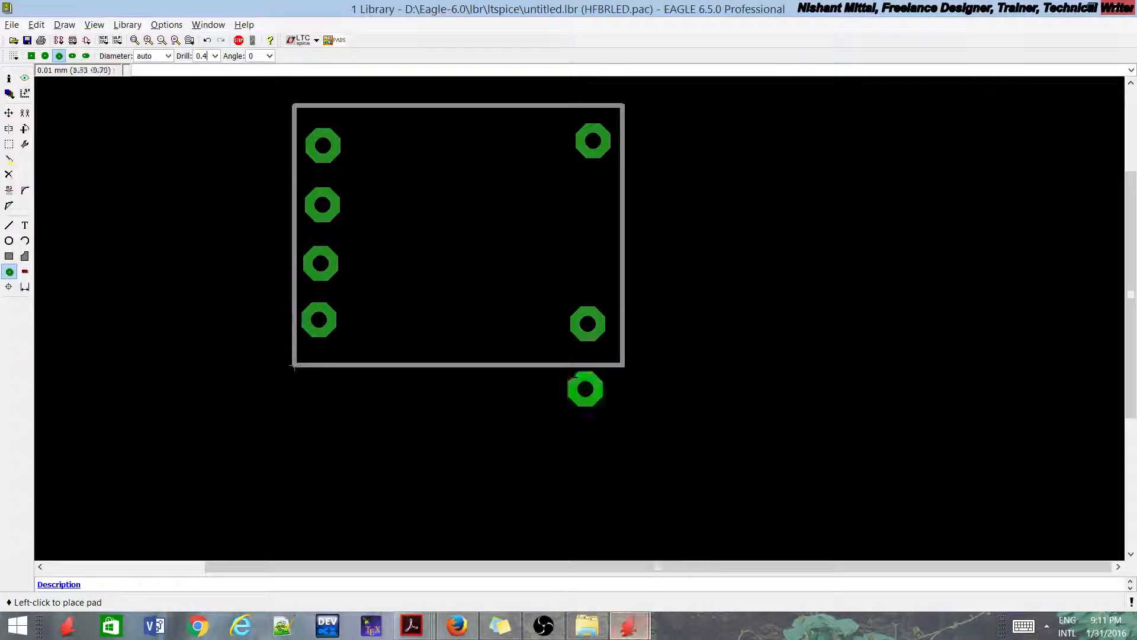
pyautogui.scroll(2, 432, 259)
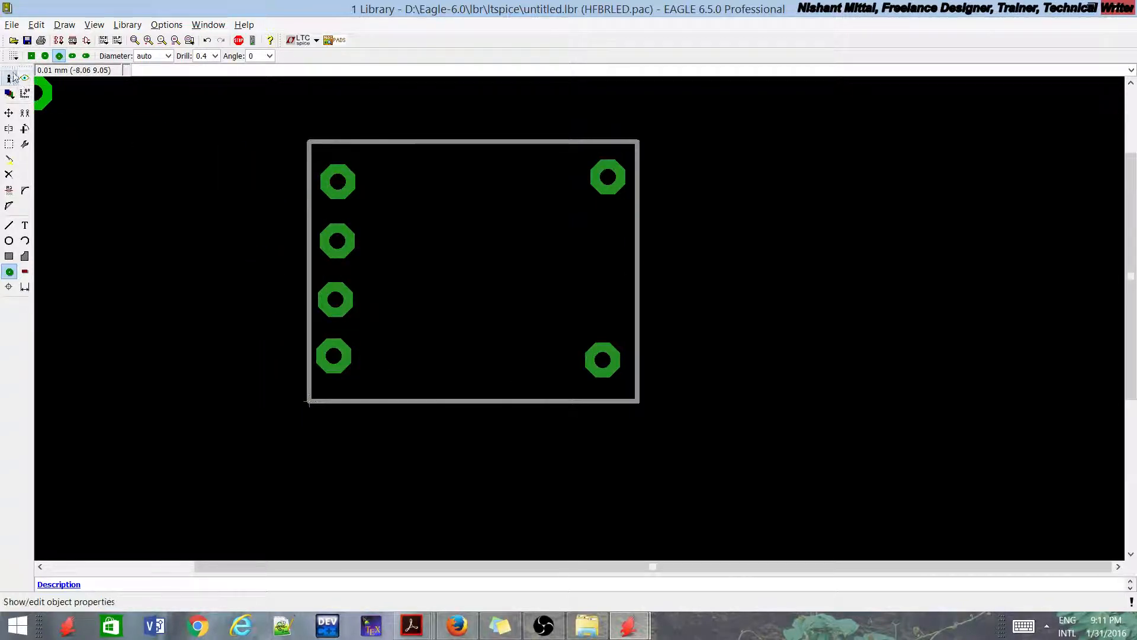
pyautogui.click(9, 113)
pyautogui.scroll(1, 336, 190)
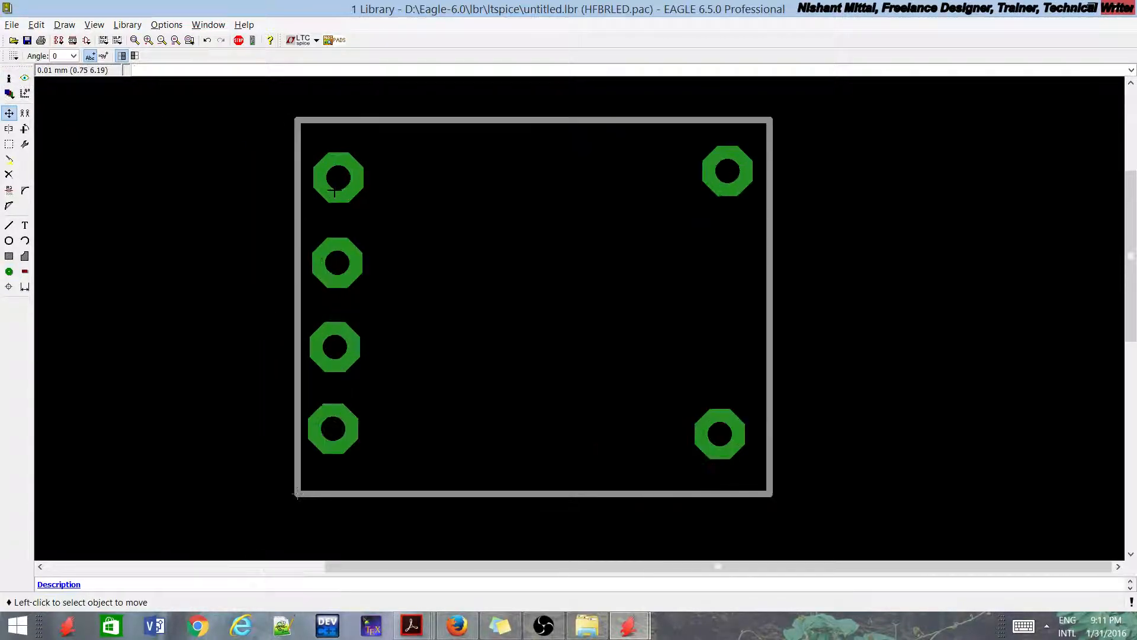
pyautogui.scroll(-2, 297, 493)
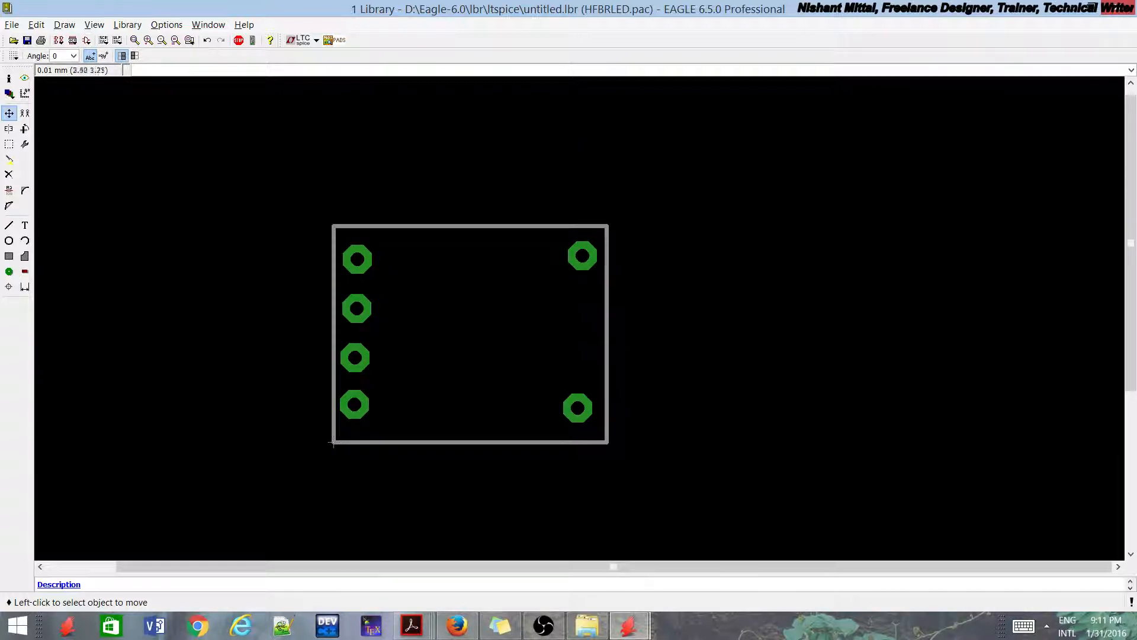
pyautogui.scroll(1, 333, 442)
pyautogui.scroll(-1, 307, 447)
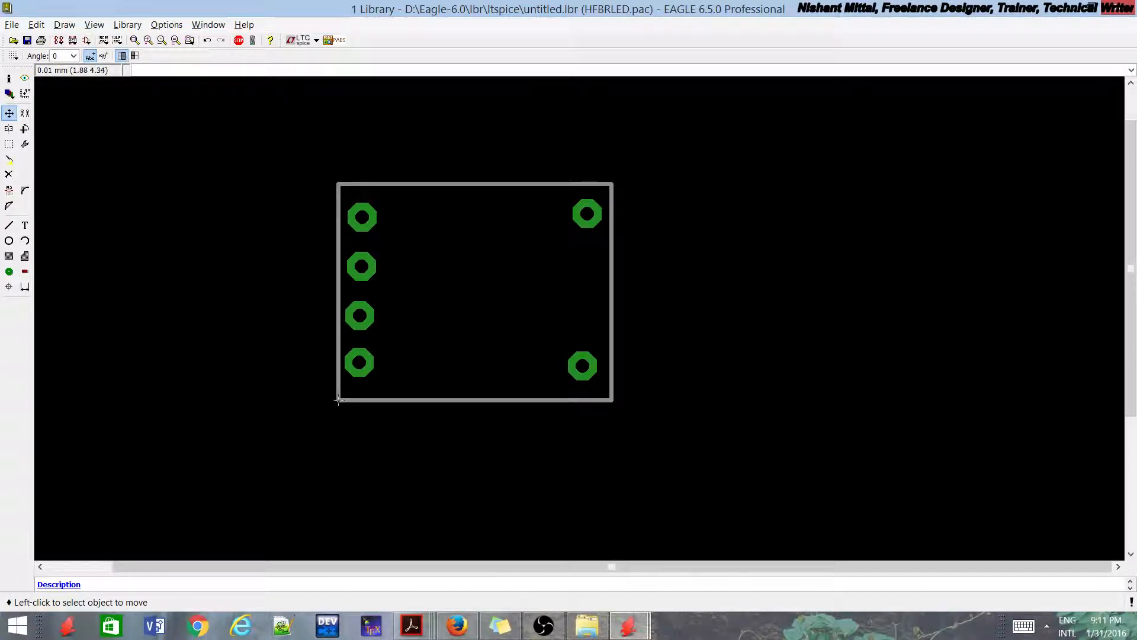
pyautogui.scroll(1, 315, 468)
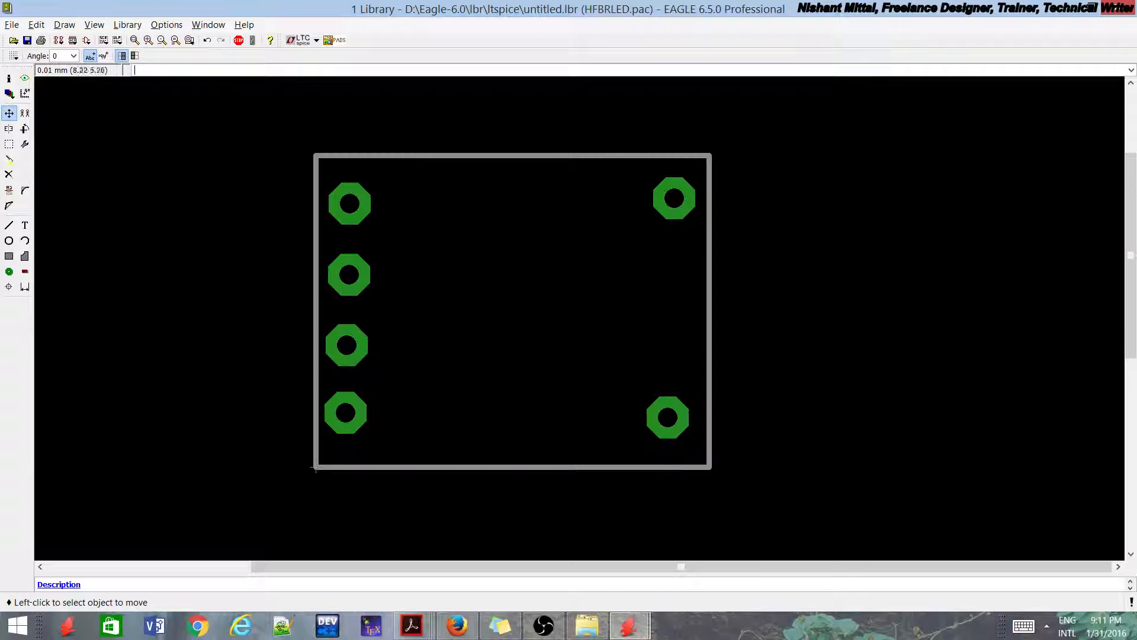
# Check the name of each of the six pads in turn, accepting every name as it is.
pyautogui.rightClick(353, 204)
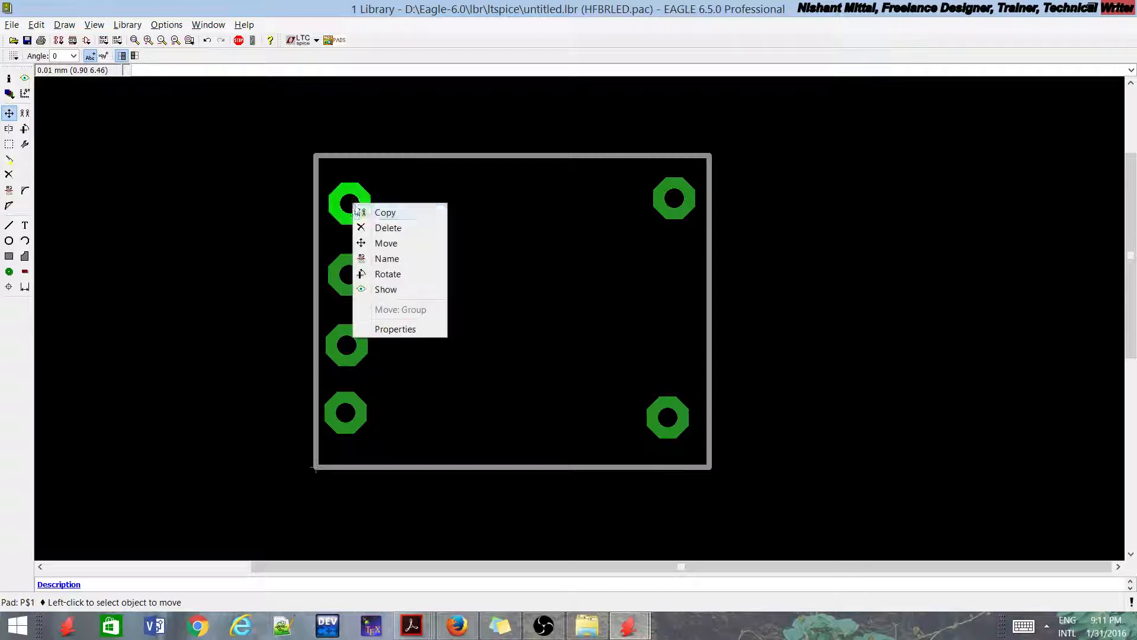
pyautogui.click(395, 265)
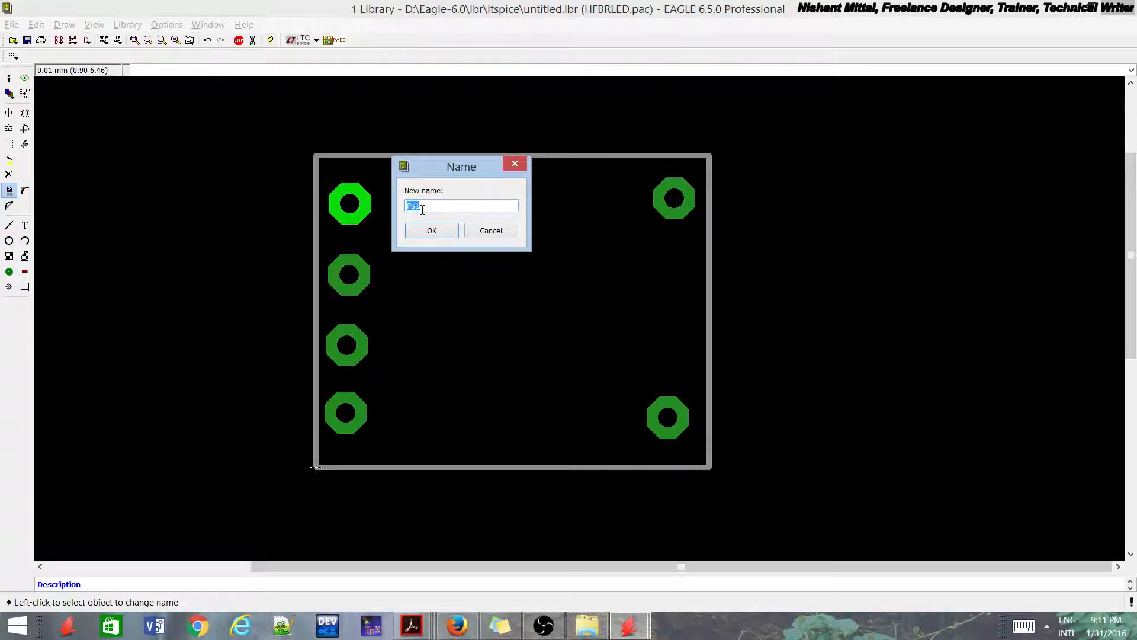
pyautogui.click(368, 274)
pyautogui.click(424, 302)
pyautogui.click(346, 345)
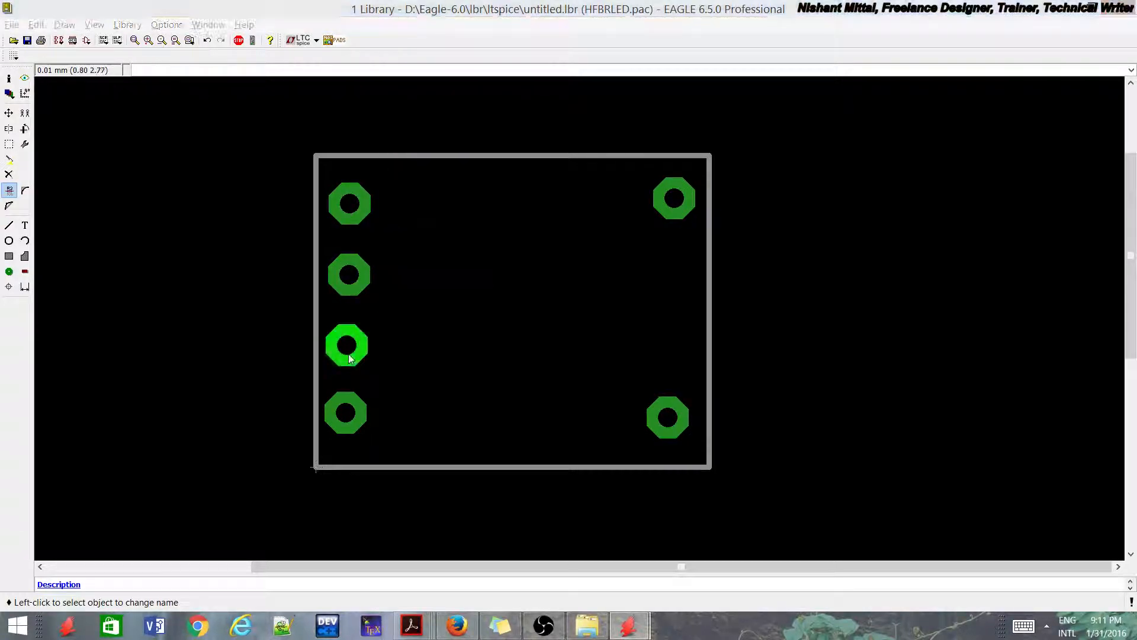
pyautogui.click(428, 372)
pyautogui.click(346, 415)
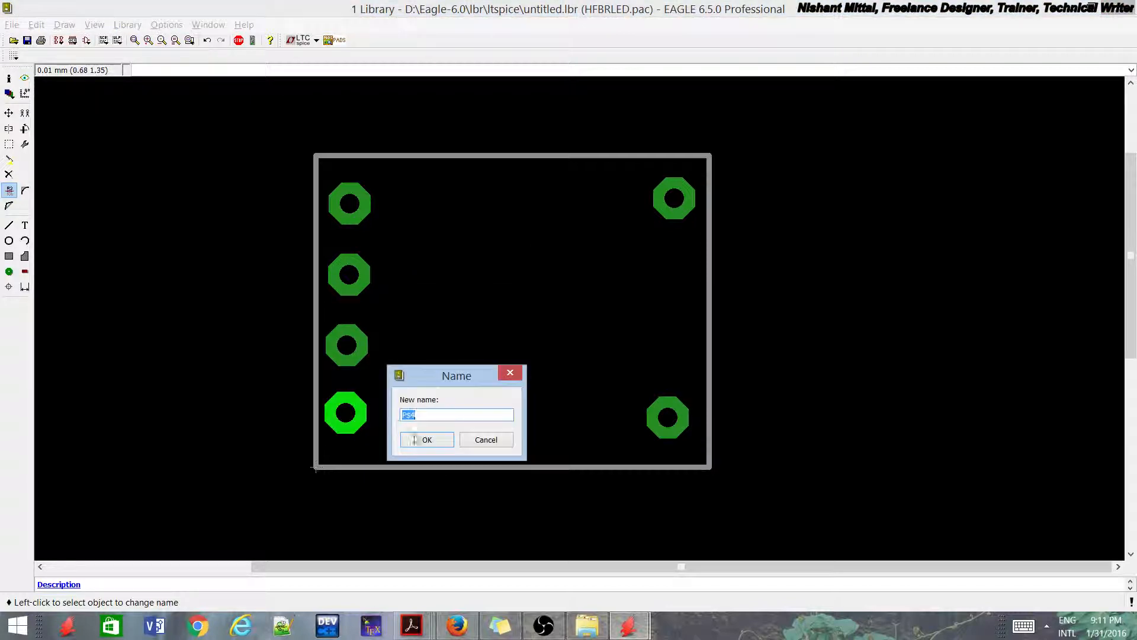
pyautogui.click(418, 439)
pyautogui.click(660, 428)
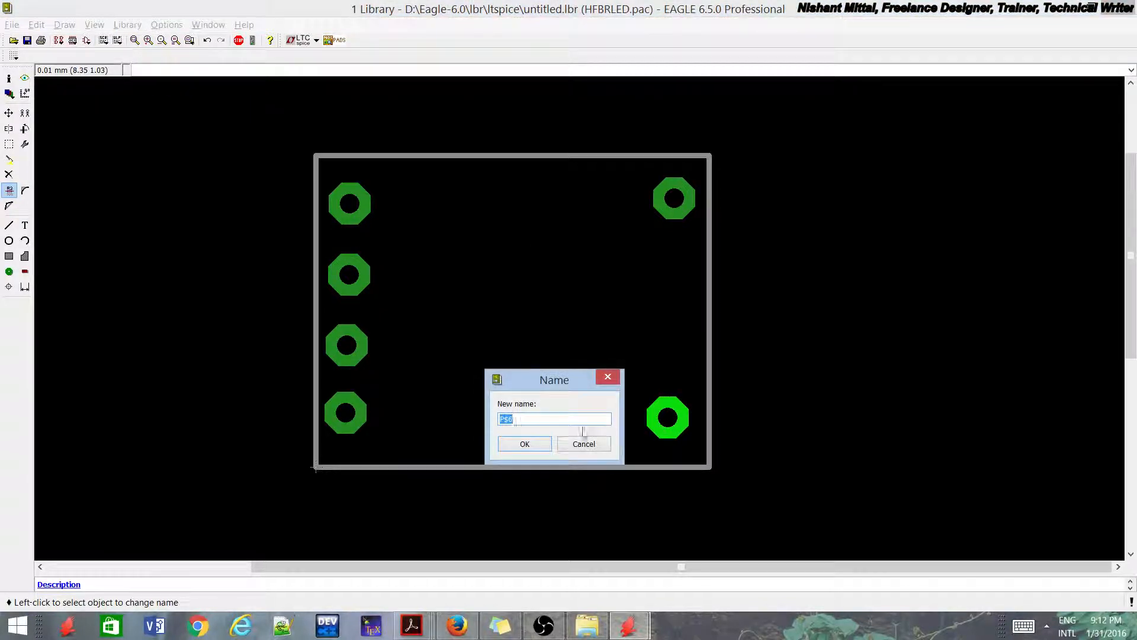
pyautogui.click(511, 446)
pyautogui.click(670, 198)
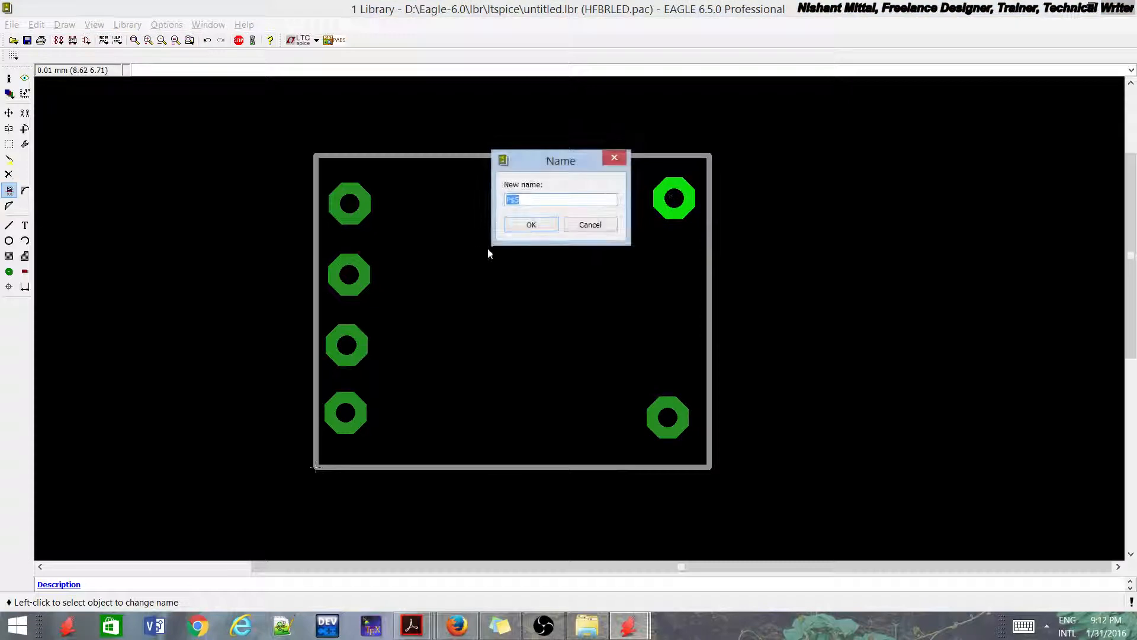
pyautogui.click(531, 224)
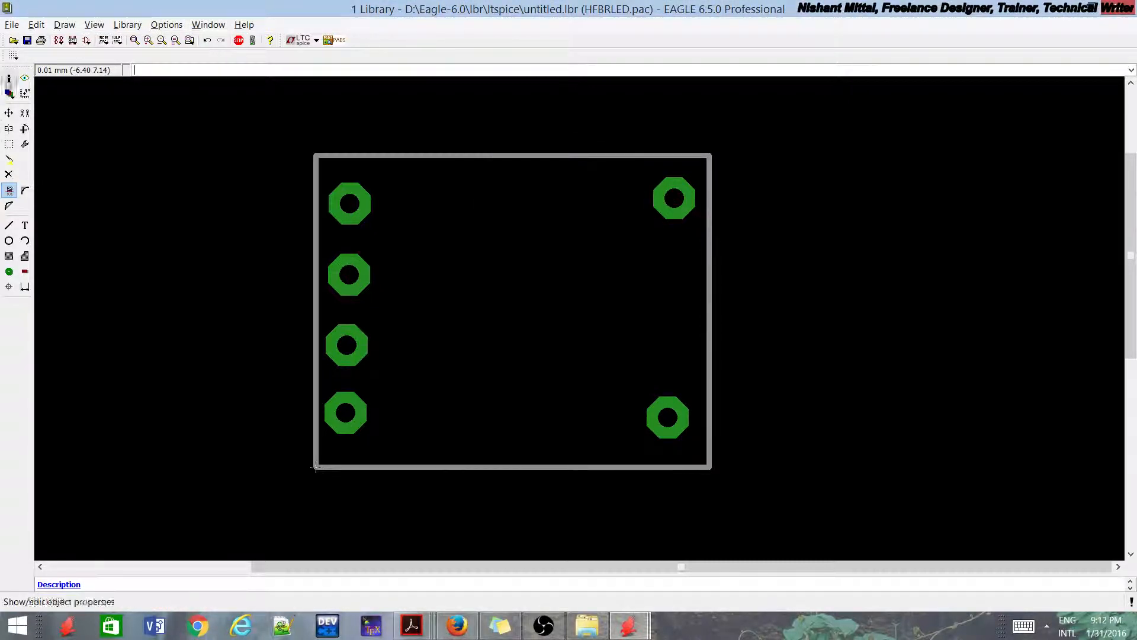
# Swap the two pads near the outline's right edge, placing pad P$6 in the upper position and P$5 in the lower one.
pyautogui.click(9, 112)
pyautogui.click(664, 423)
pyautogui.click(591, 205)
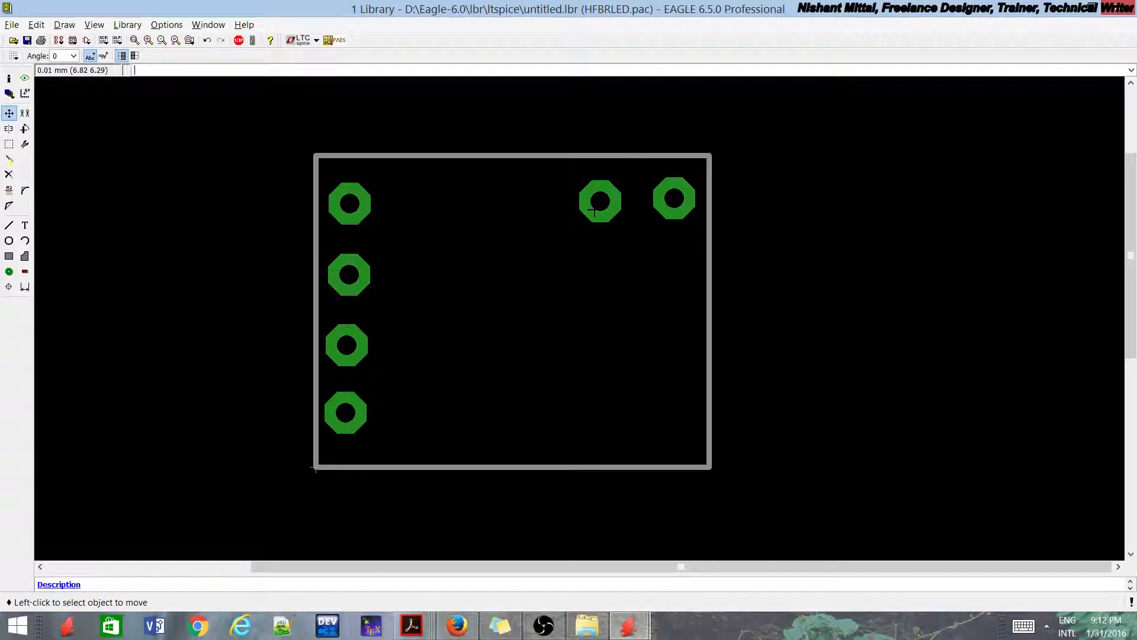
pyautogui.click(659, 197)
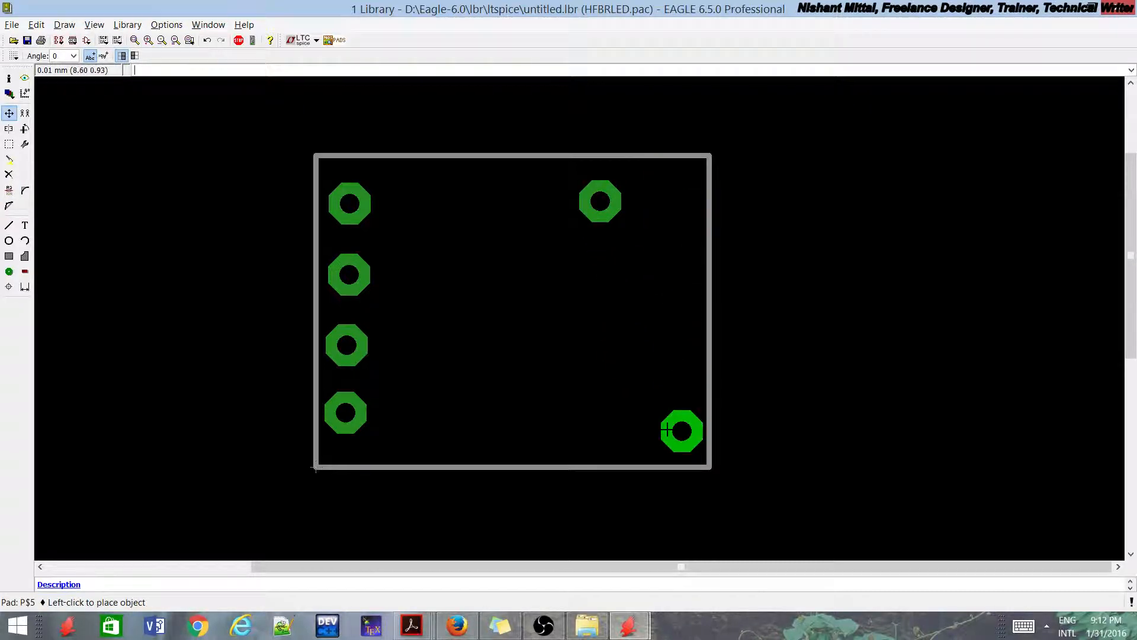
pyautogui.click(643, 408)
pyautogui.click(602, 216)
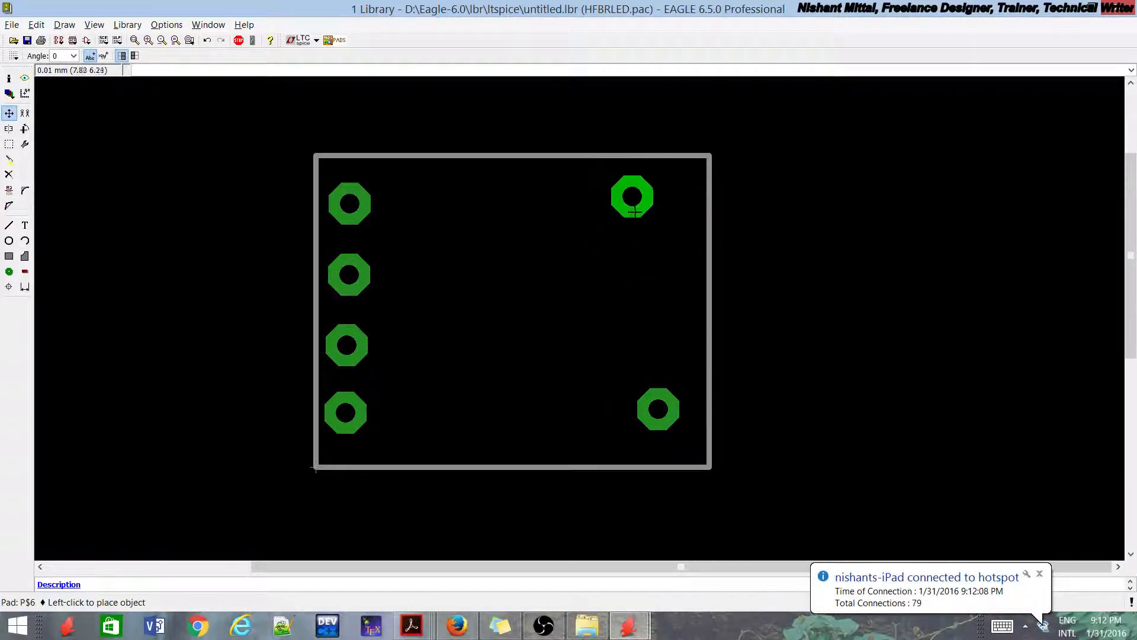
pyautogui.click(656, 215)
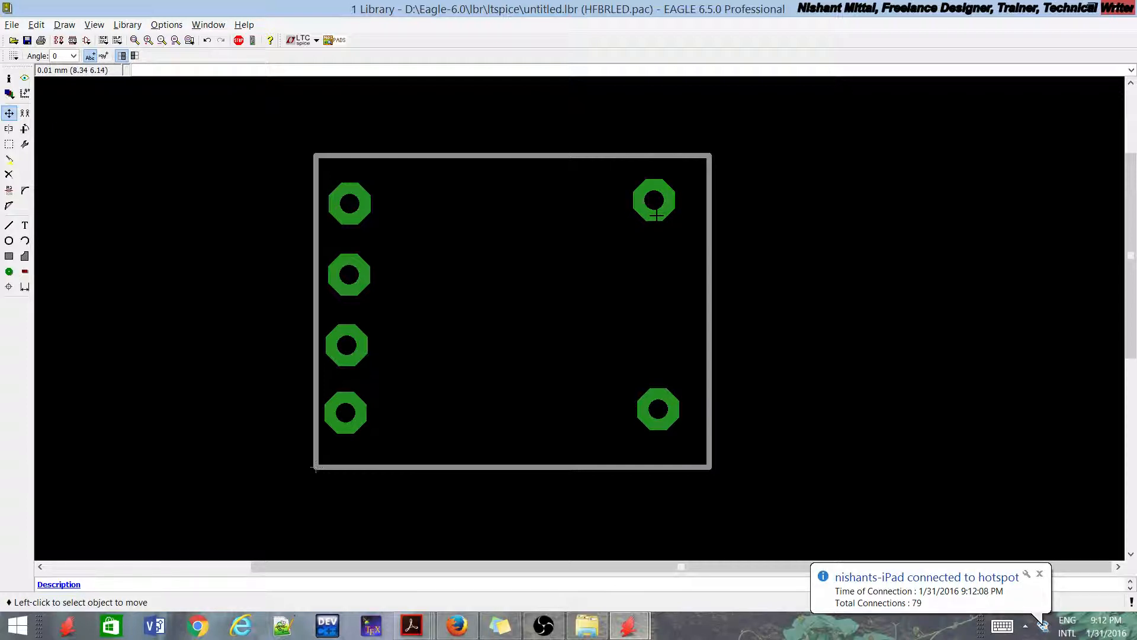
# Nudge the two right-hand pads into one vertical line, level with the top and bottom pads of the left column.
pyautogui.click(654, 216)
pyautogui.click(654, 217)
pyautogui.click(658, 408)
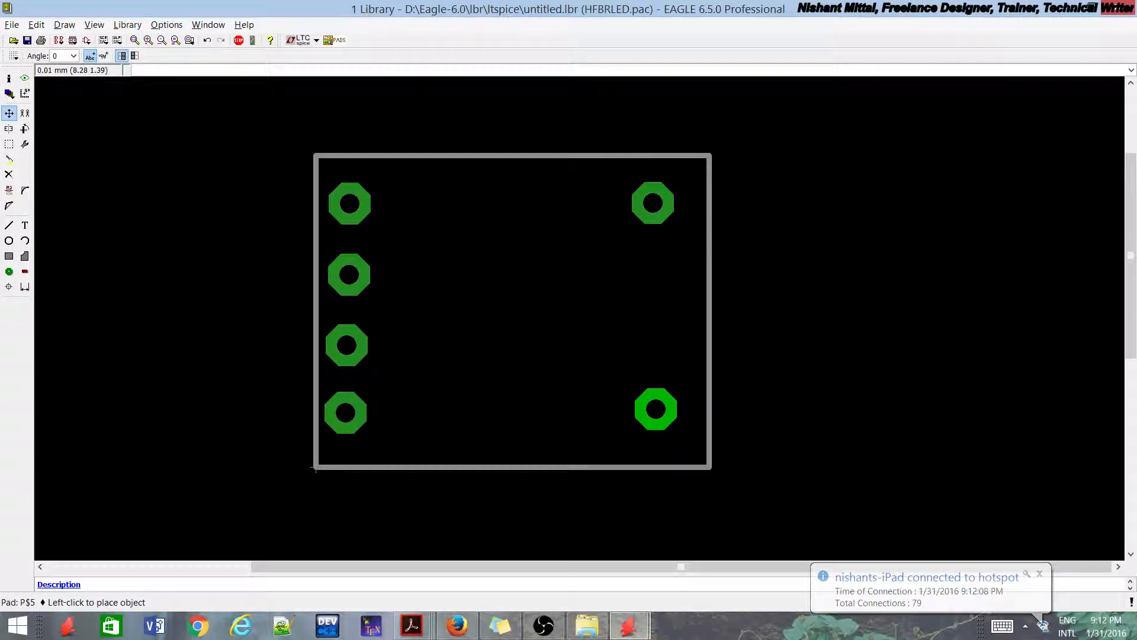
pyautogui.click(654, 410)
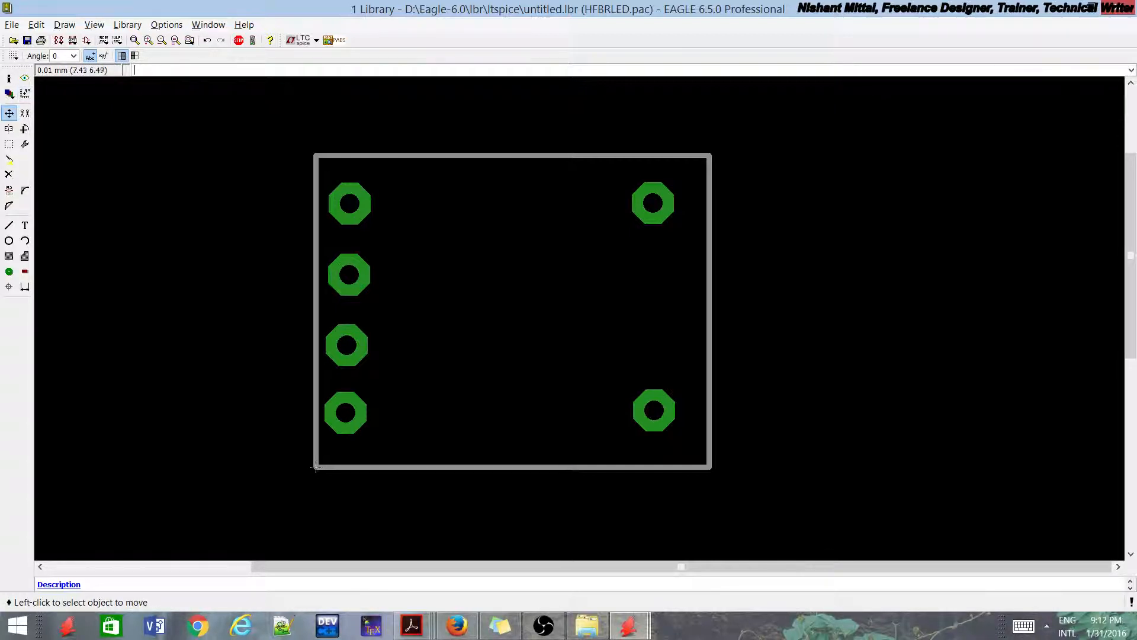
pyautogui.click(709, 299)
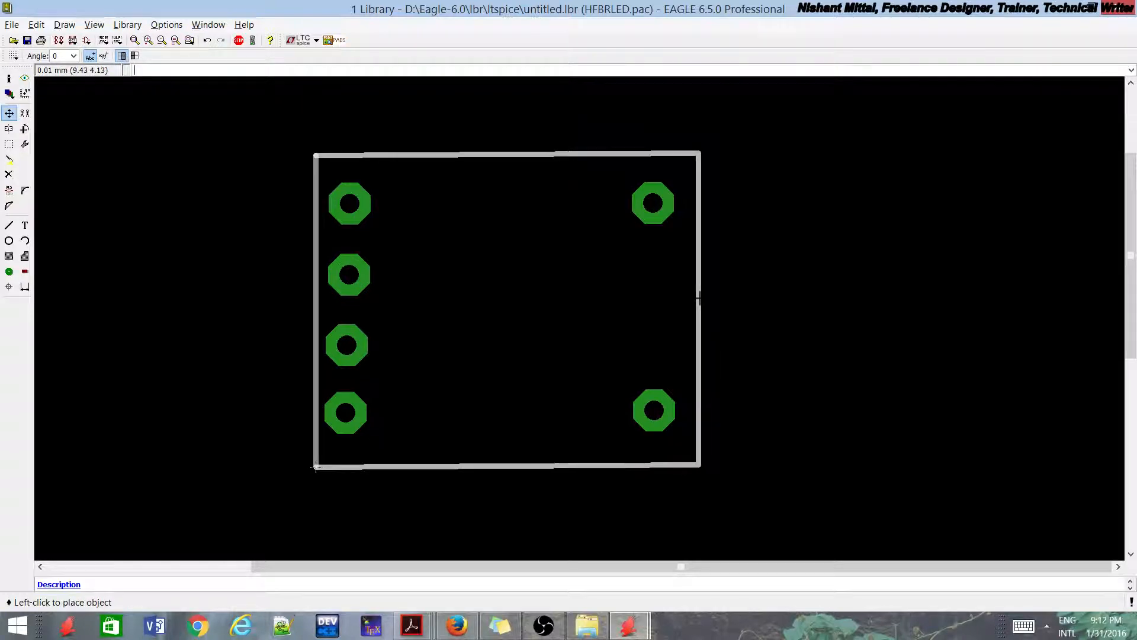
pyautogui.click(709, 303)
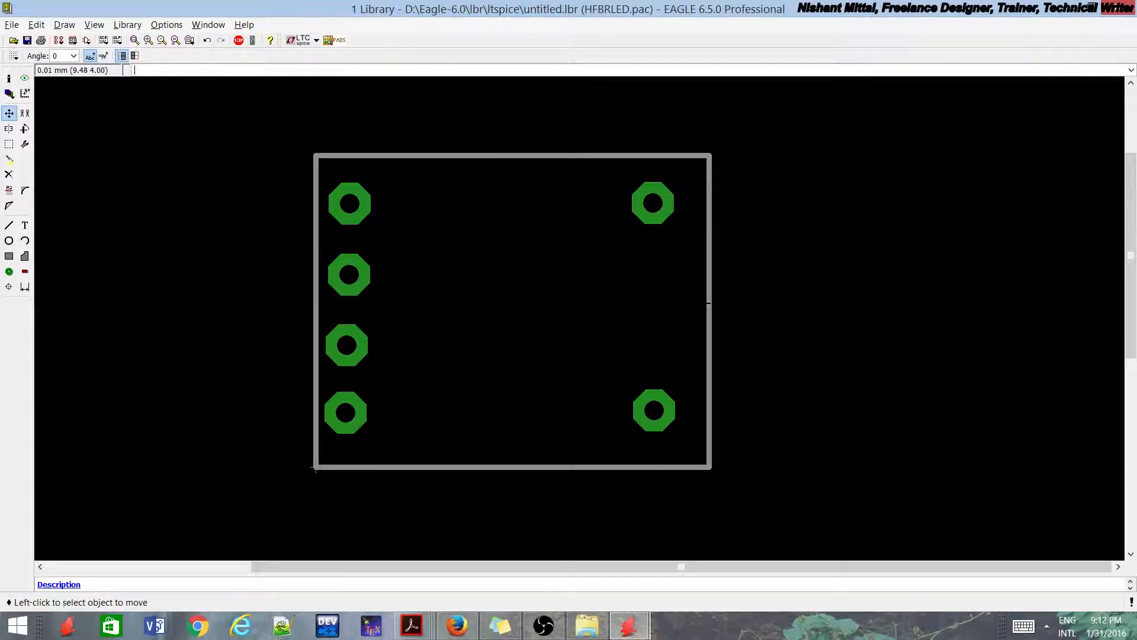
pyautogui.scroll(-1, 609, 335)
pyautogui.scroll(1, 651, 285)
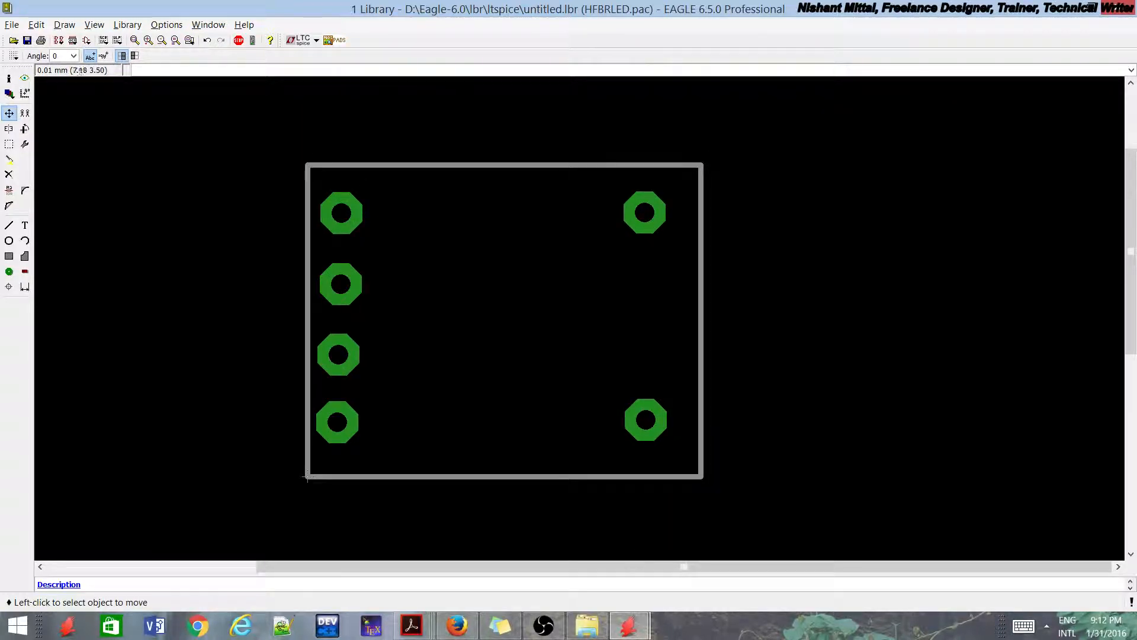
# Place the text HFBR on layer 25 tNames inside the outline, between the left and right pads.
pyautogui.click(24, 225)
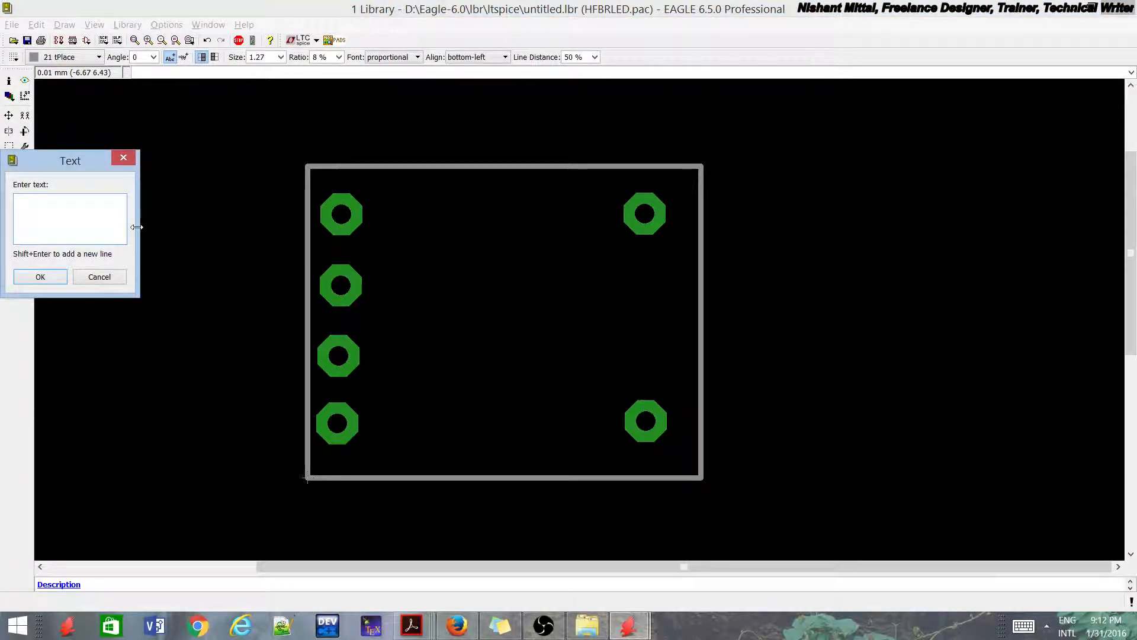
pyautogui.write('HFBR')
pyautogui.click(41, 277)
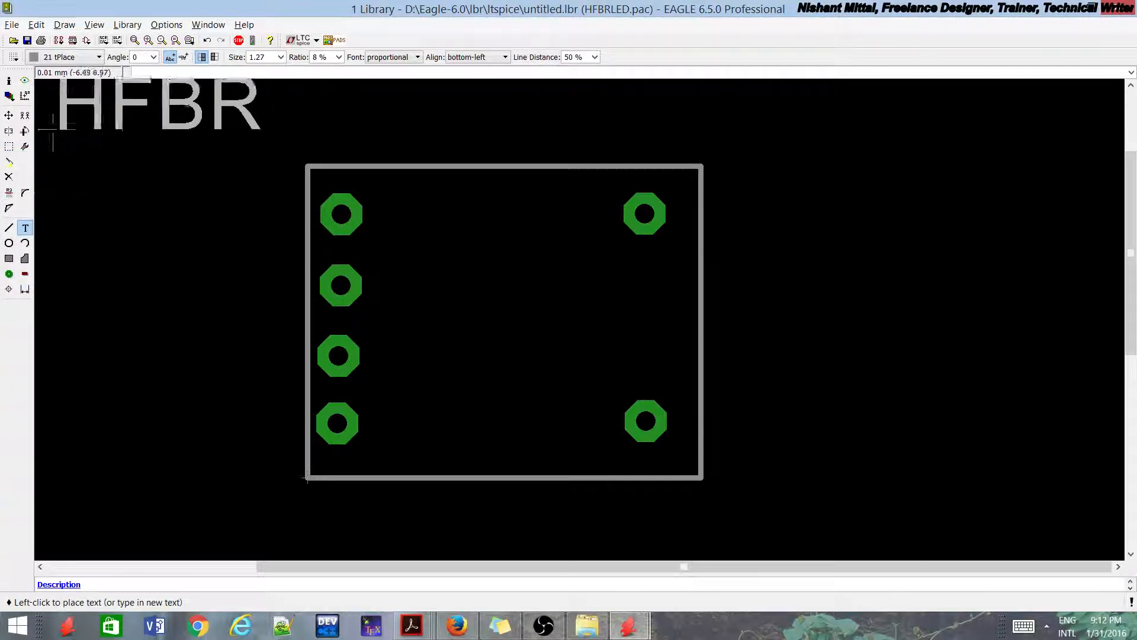
pyautogui.click(72, 57)
pyautogui.scroll(-4, 71, 157)
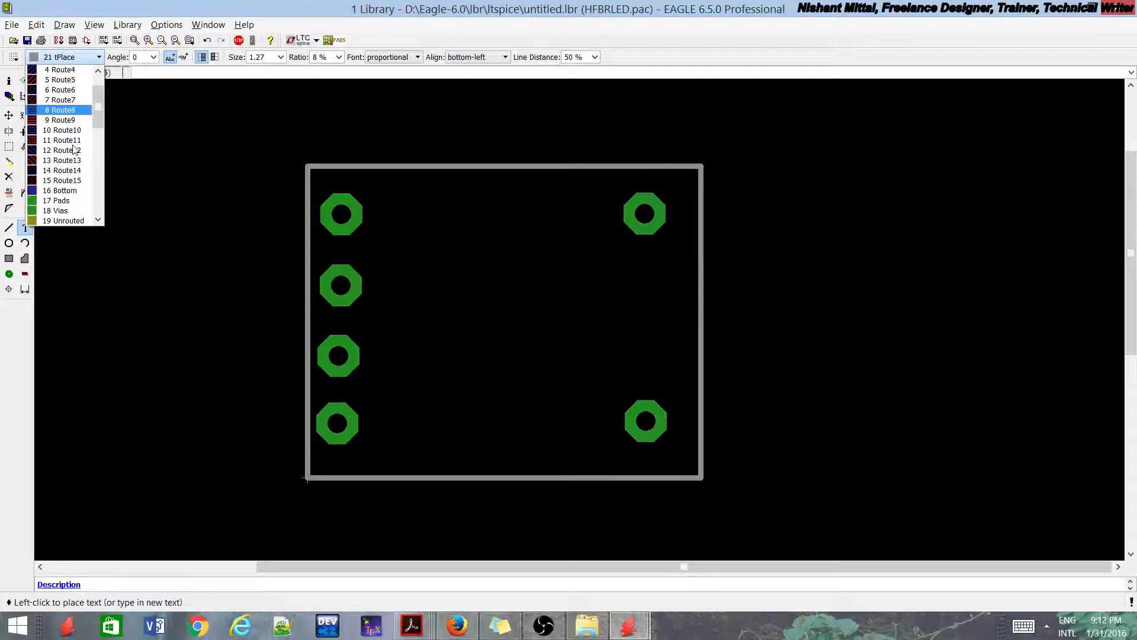
pyautogui.click(62, 191)
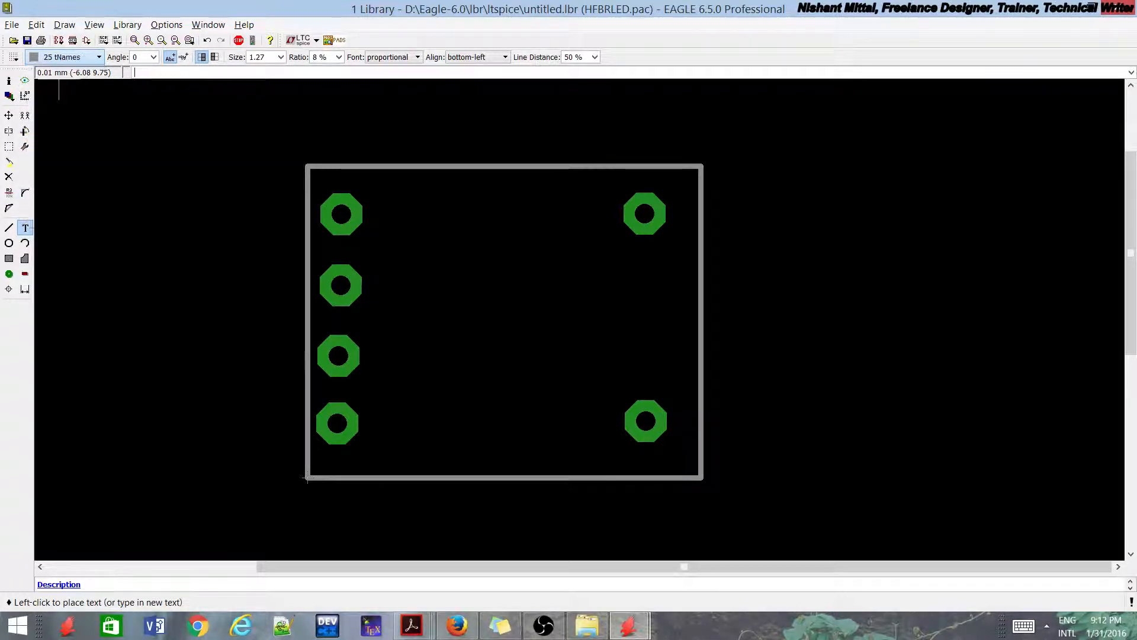
pyautogui.click(411, 282)
pyautogui.scroll(-3, 403, 332)
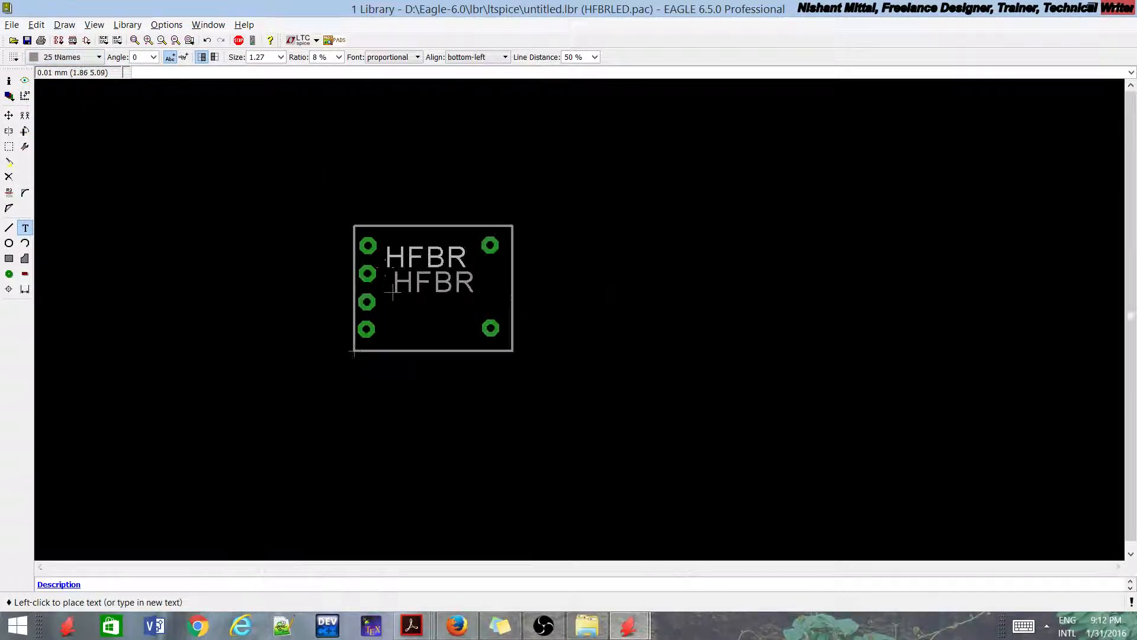
pyautogui.scroll(2, 396, 303)
pyautogui.scroll(1, 395, 304)
pyautogui.click(401, 319)
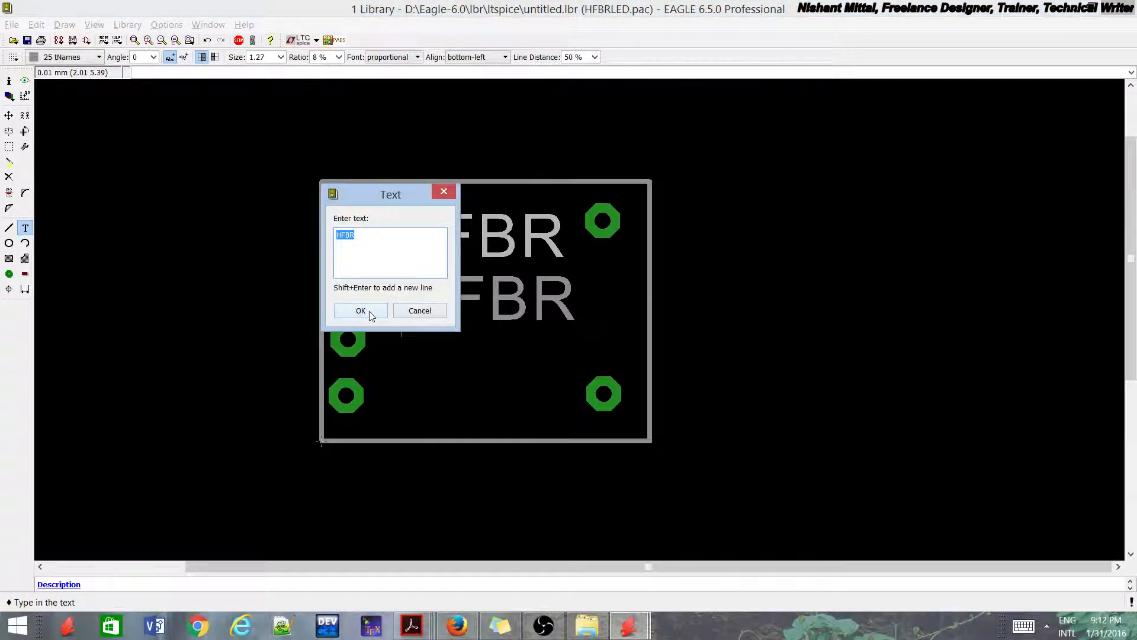
pyautogui.click(384, 314)
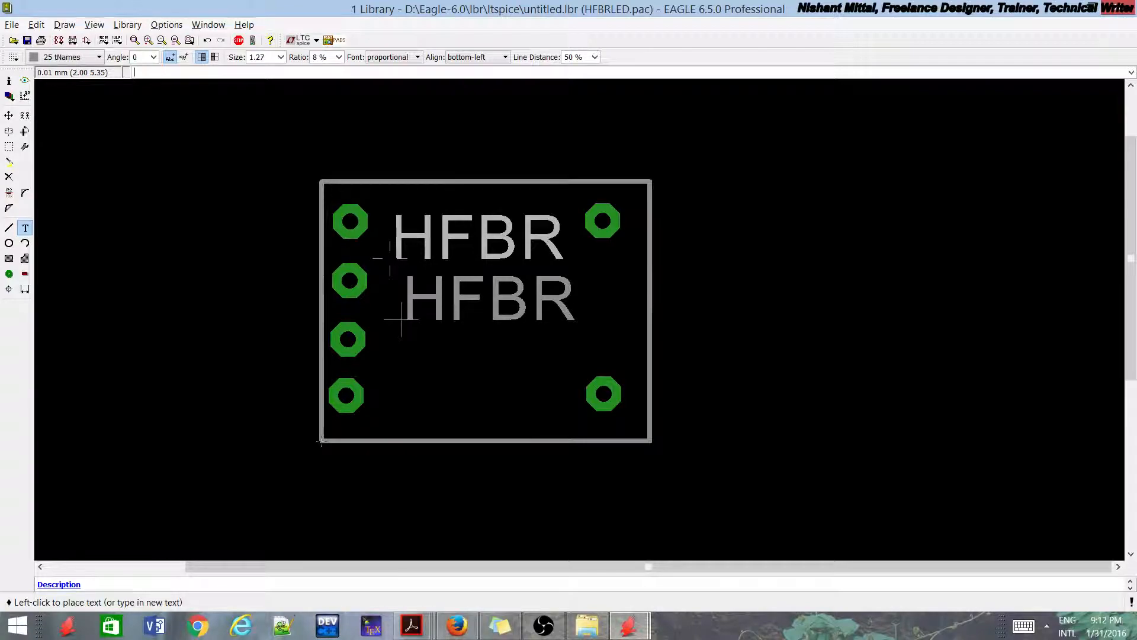
pyautogui.click(401, 320)
pyautogui.hotkey('alt', 'Tab')
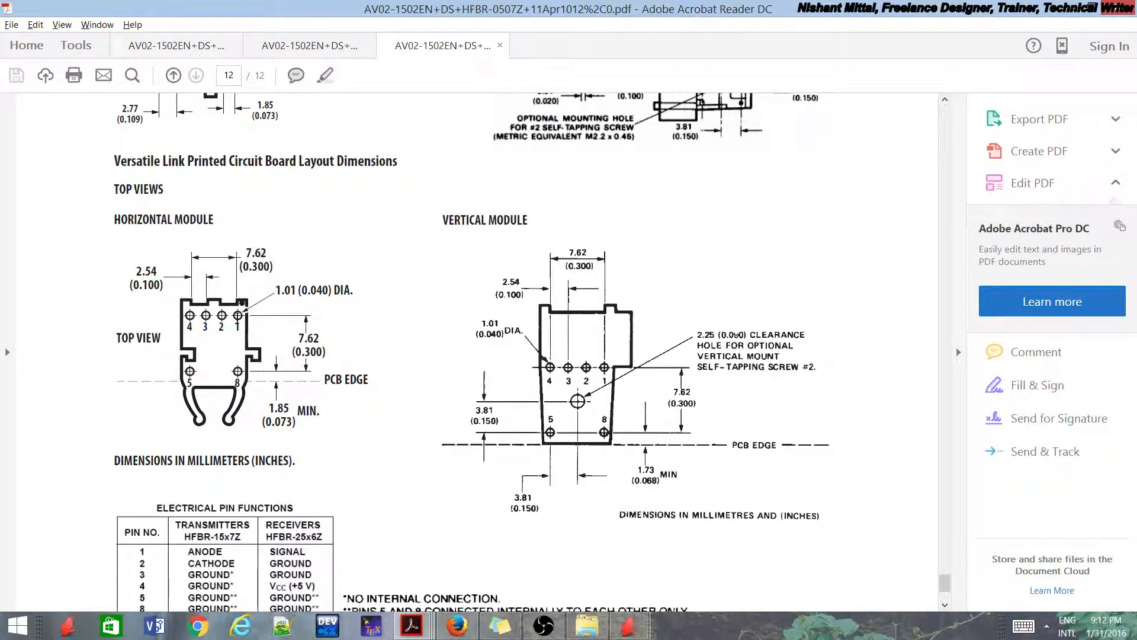
pyautogui.hotkey('alt', 'Tab')
pyautogui.press('Escape')
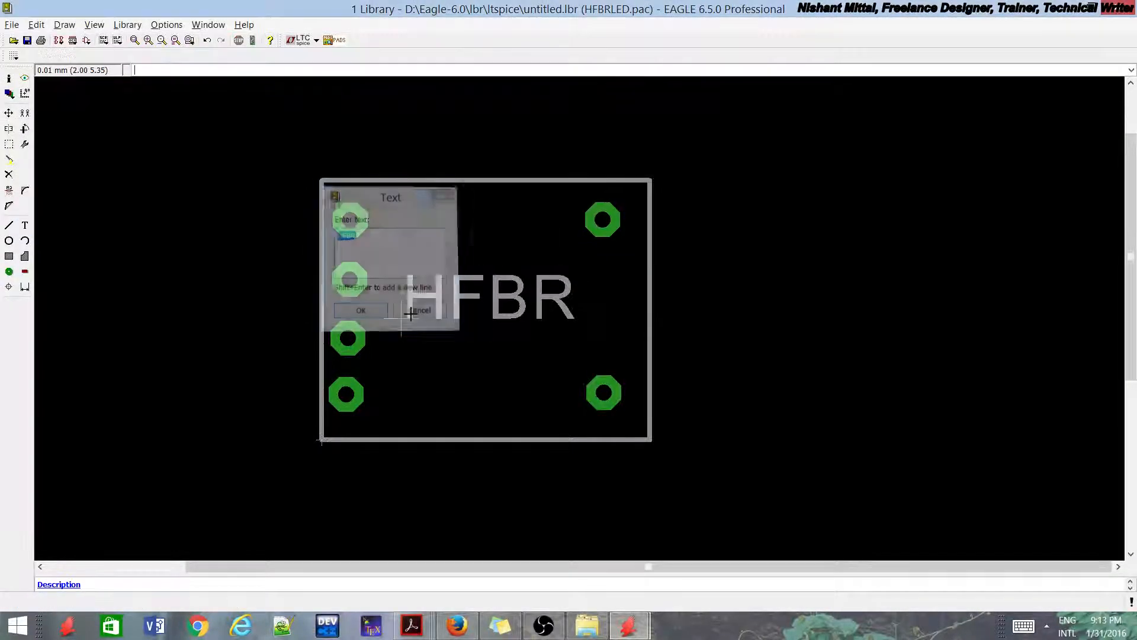
# Draw a tiny circle with 0.127 line width on layer 25 tNames in the outline's upper-left corner, just above the top-left pad.
pyautogui.scroll(2, 334, 195)
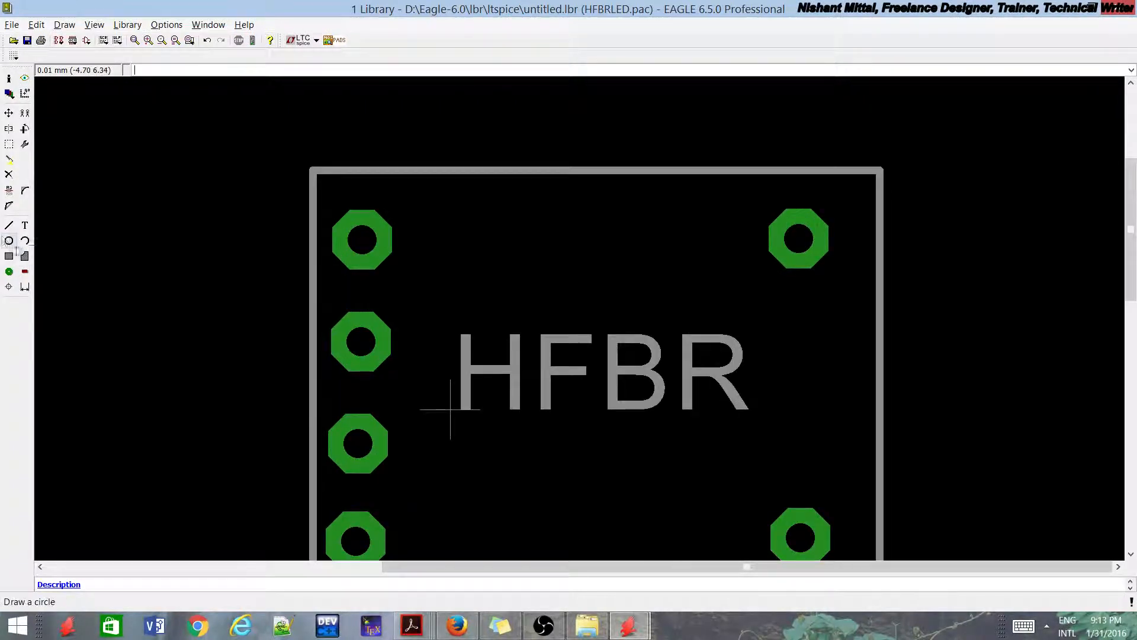
pyautogui.click(8, 241)
pyautogui.scroll(2, 319, 203)
pyautogui.click(343, 181)
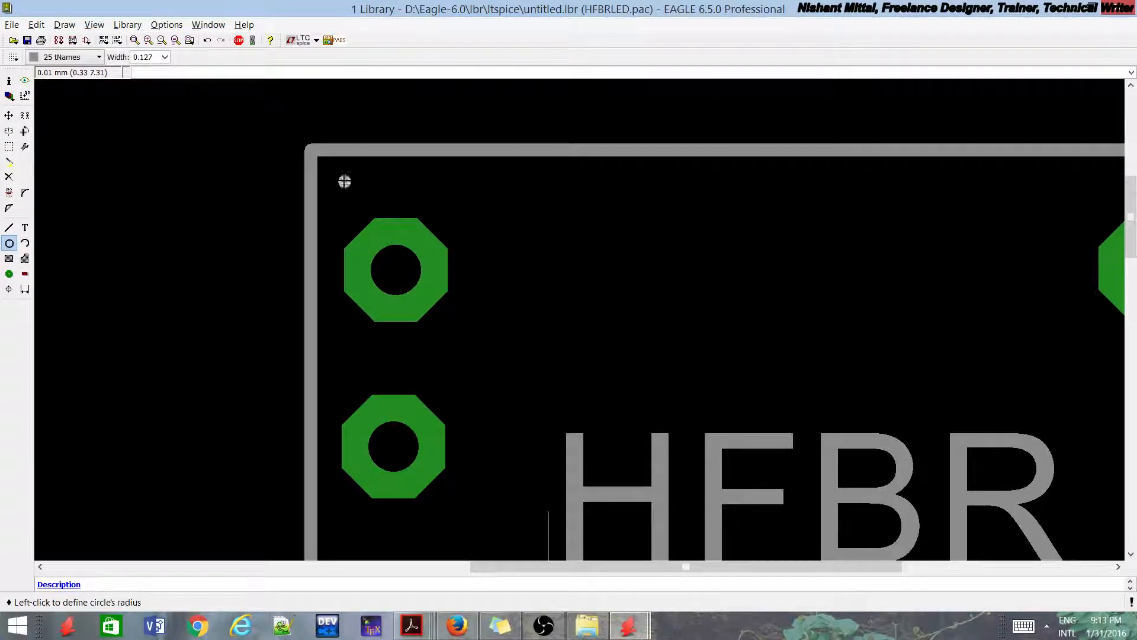
pyautogui.click(345, 180)
pyautogui.scroll(-3, 393, 343)
pyautogui.scroll(1, 406, 368)
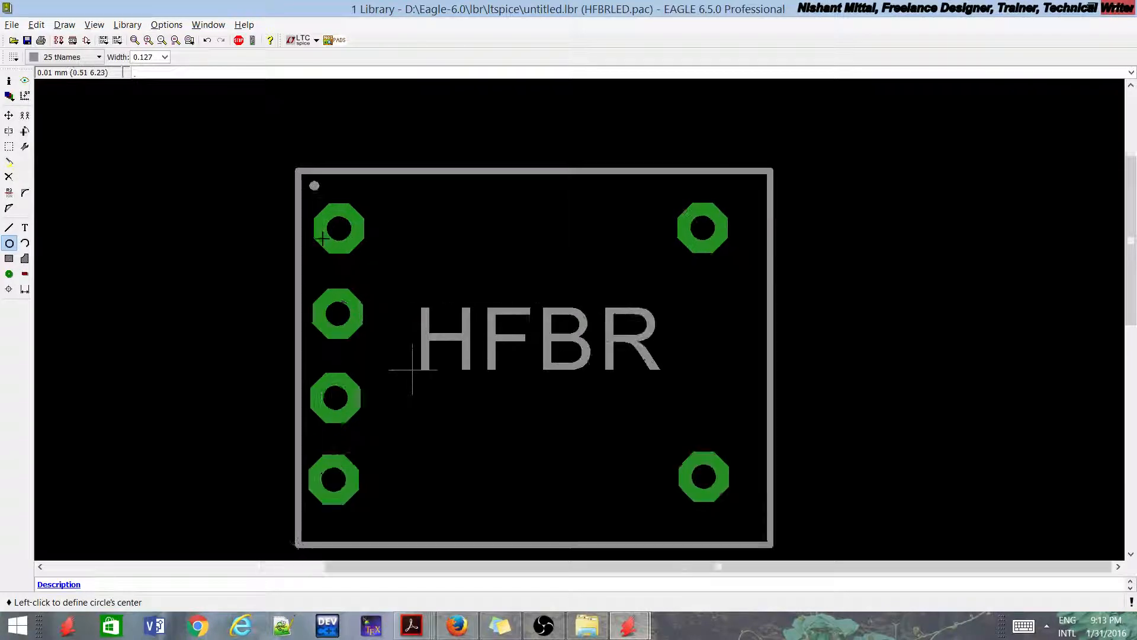
pyautogui.scroll(-1, 413, 371)
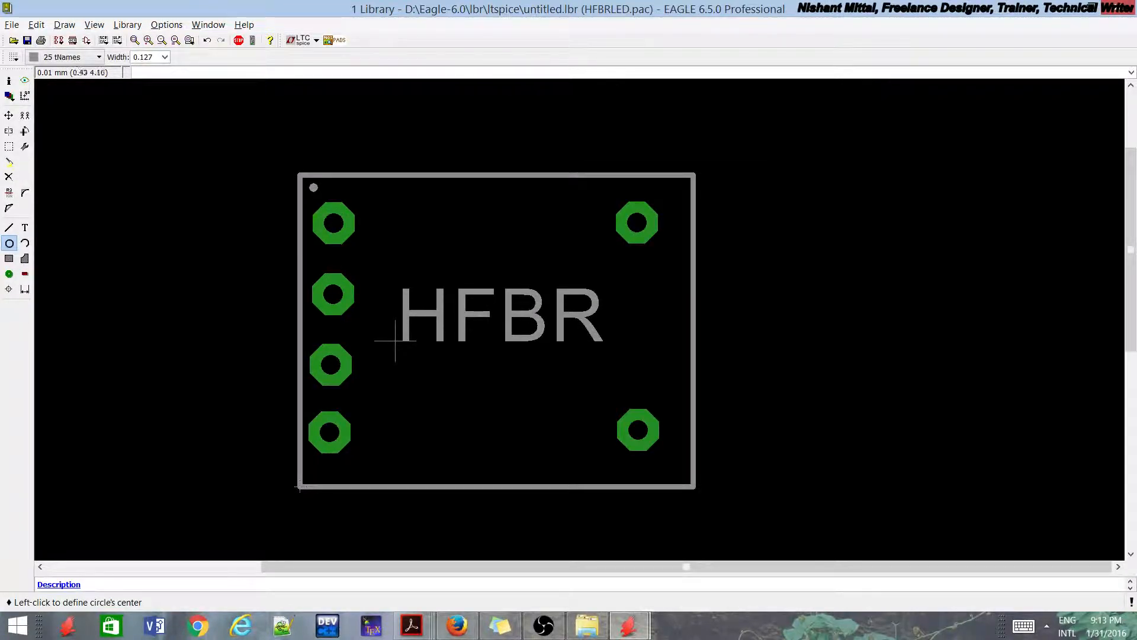
pyautogui.scroll(-1, 391, 341)
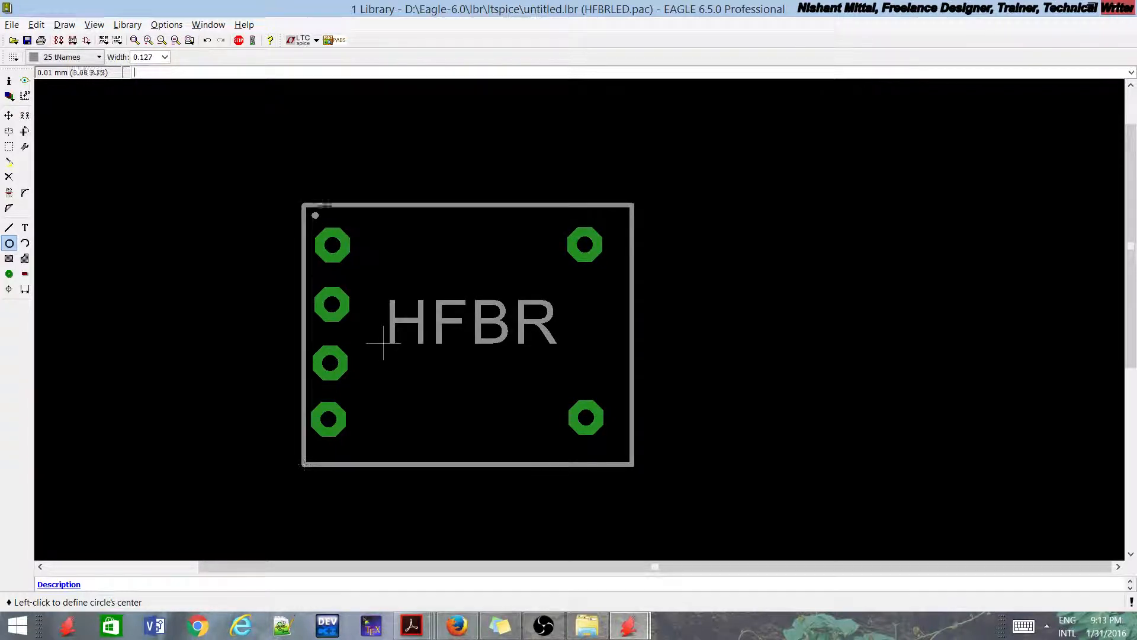
# Save the library in the ltspice folder under the file name HFBRLIB.
pyautogui.click(27, 40)
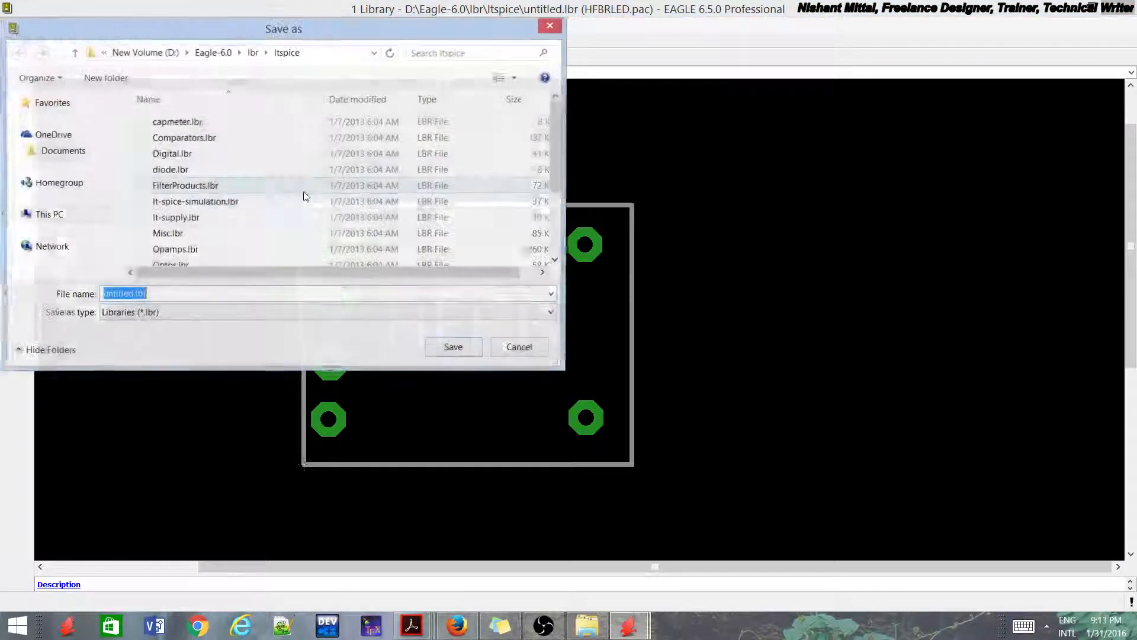
pyautogui.write('HFBRLIB')
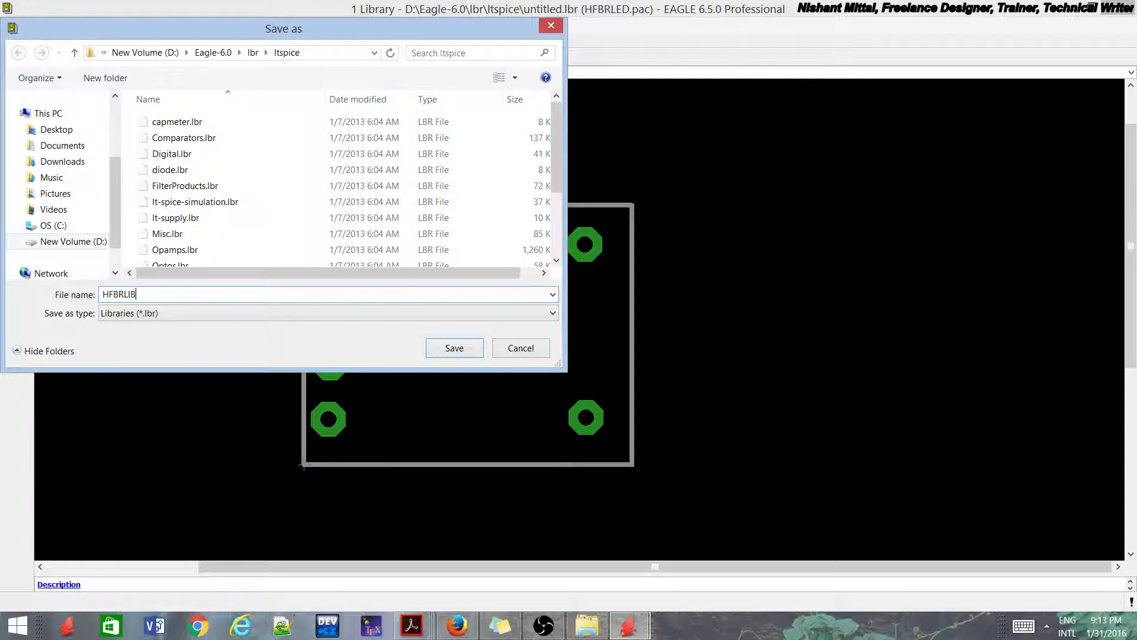
pyautogui.press('Return')
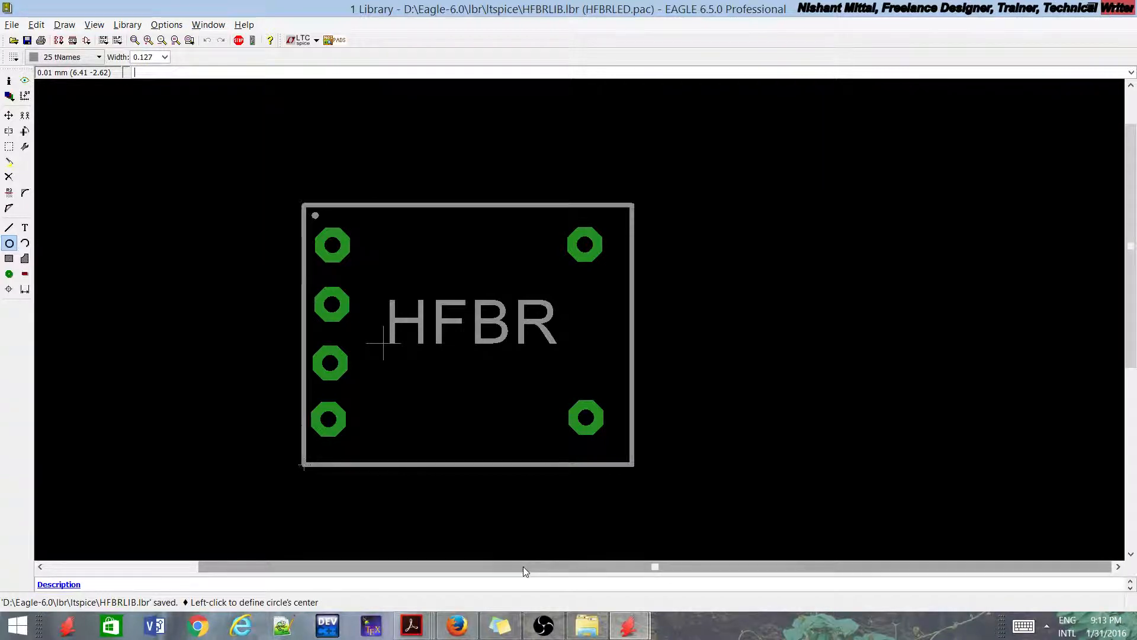
pyautogui.scroll(-3, 423, 214)
pyautogui.scroll(2, 426, 353)
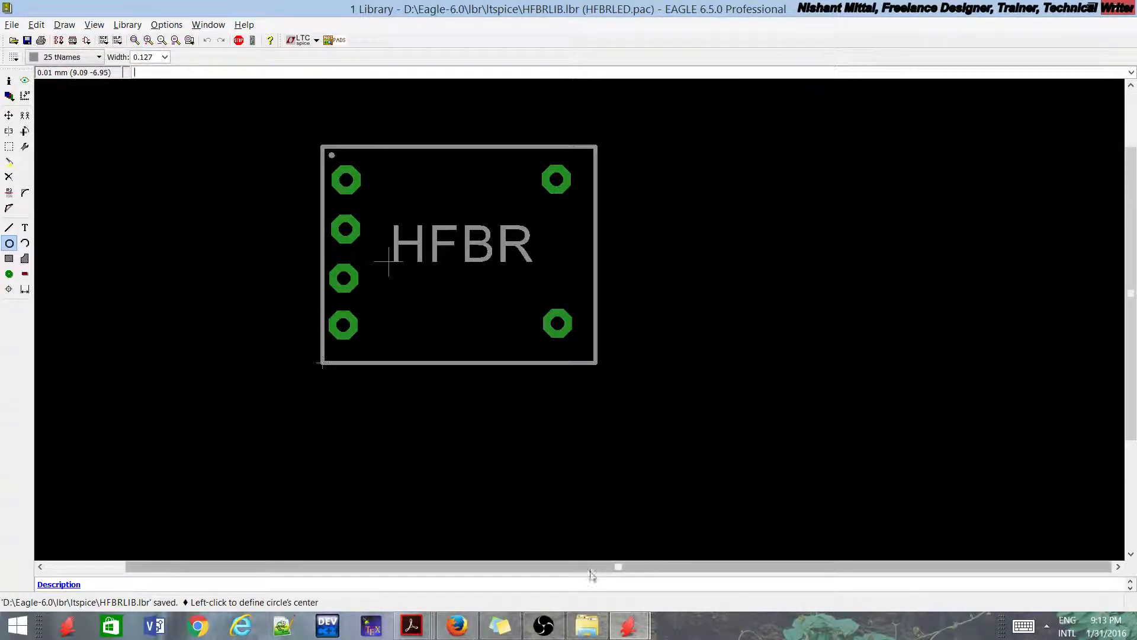
pyautogui.click(544, 625)
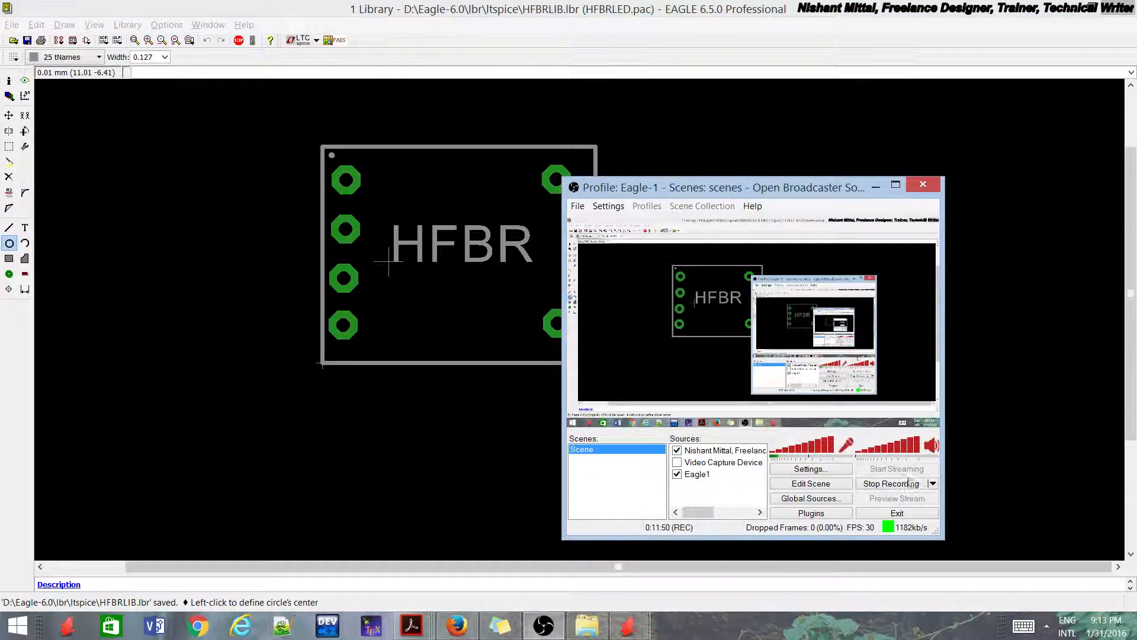